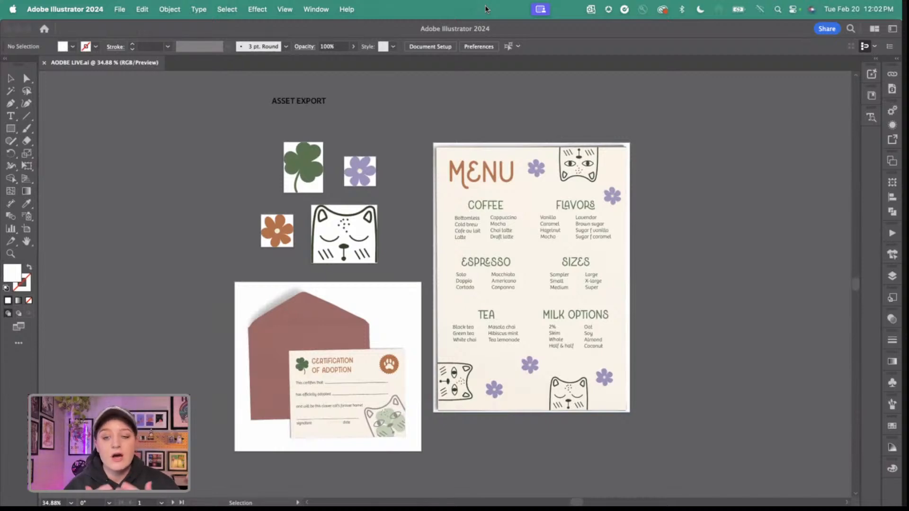
{"action": "key", "text": "XF86AudioRaiseVolume"}
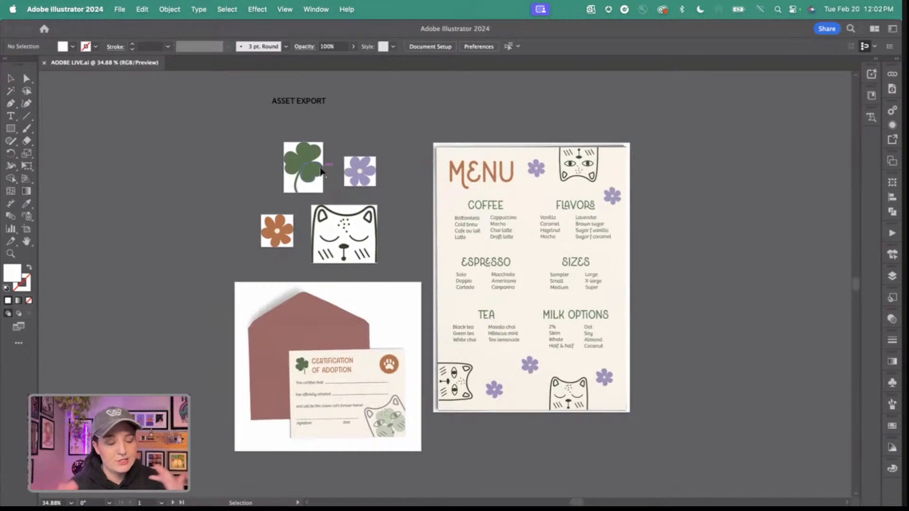
{"action": "left_click", "coordinate": [321, 172]}
{"action": "left_click", "coordinate": [372, 179]}
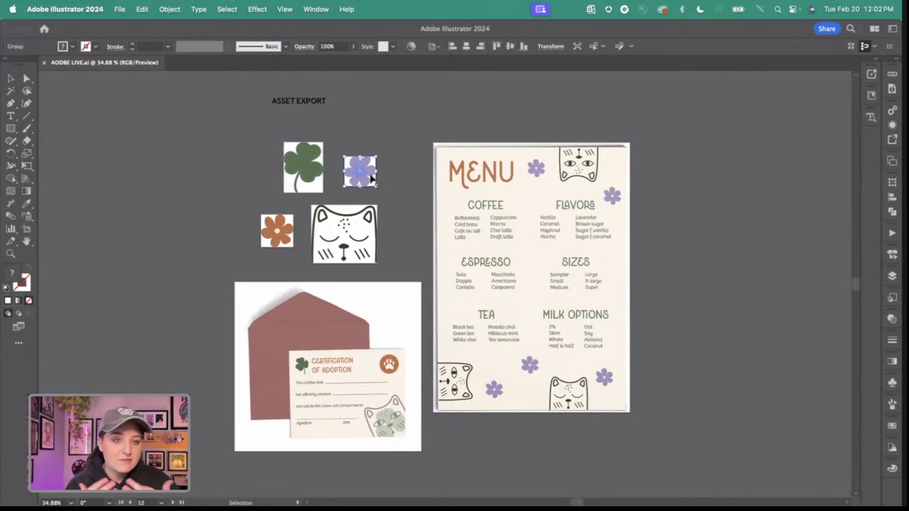
{"action": "left_click", "coordinate": [303, 180]}
{"action": "left_click", "coordinate": [266, 174]}
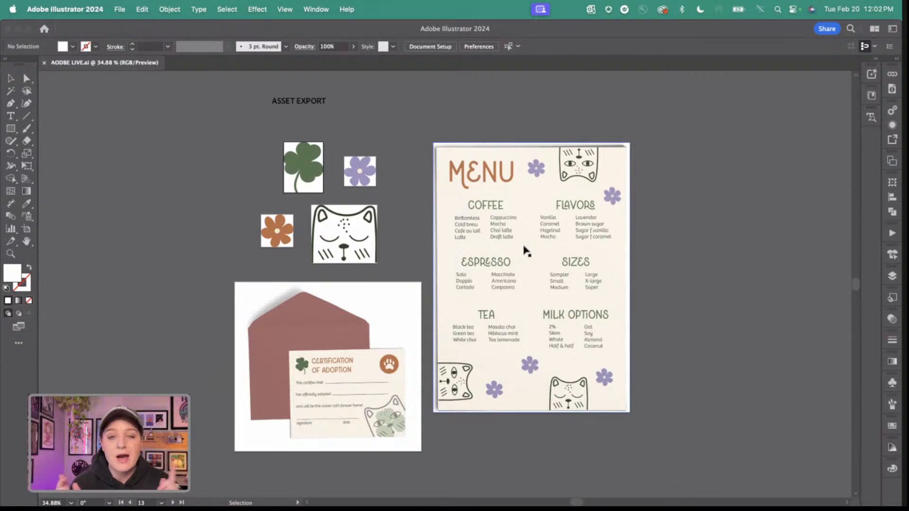
Show Asset Export and add the clover, both flowers, cat, envelope mockup and menu to it as separate assets.
{"action": "left_click", "coordinate": [317, 9]}
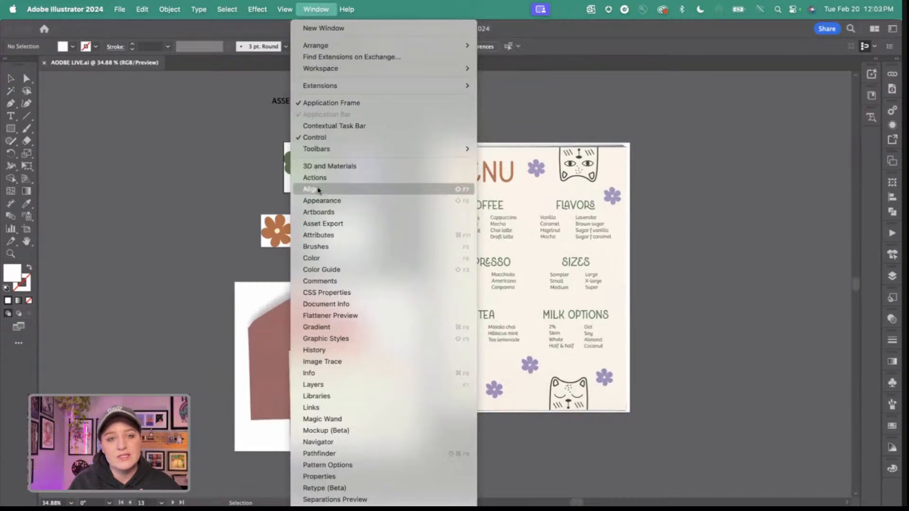
{"action": "left_click", "coordinate": [321, 223]}
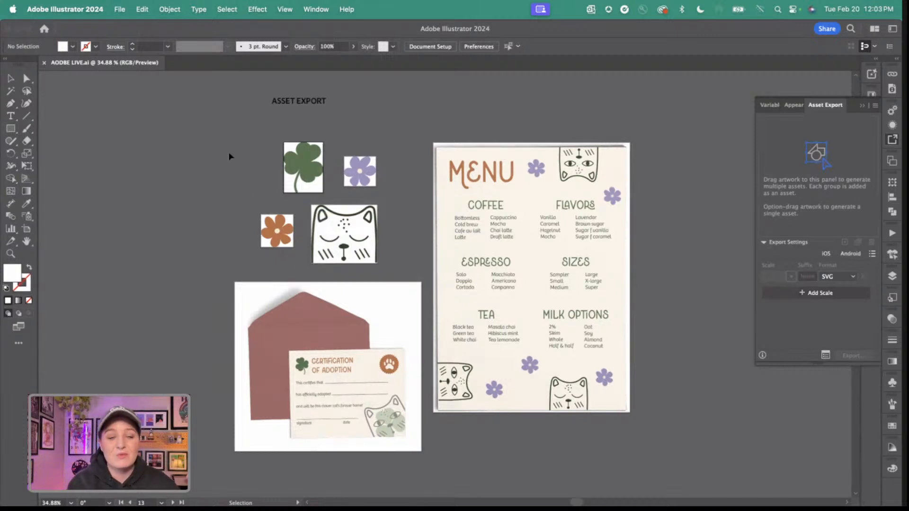
{"action": "left_click_drag", "start_coordinate": [219, 128], "coordinate": [529, 433]}
{"action": "left_click_drag", "start_coordinate": [515, 355], "coordinate": [789, 175]}
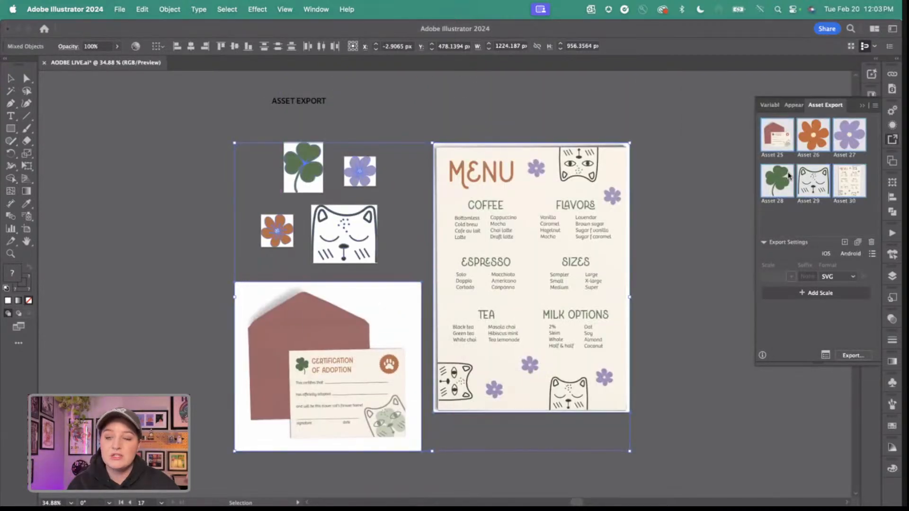
Rename the orange flower's export asset to "orange flower".
{"action": "left_click", "coordinate": [813, 219]}
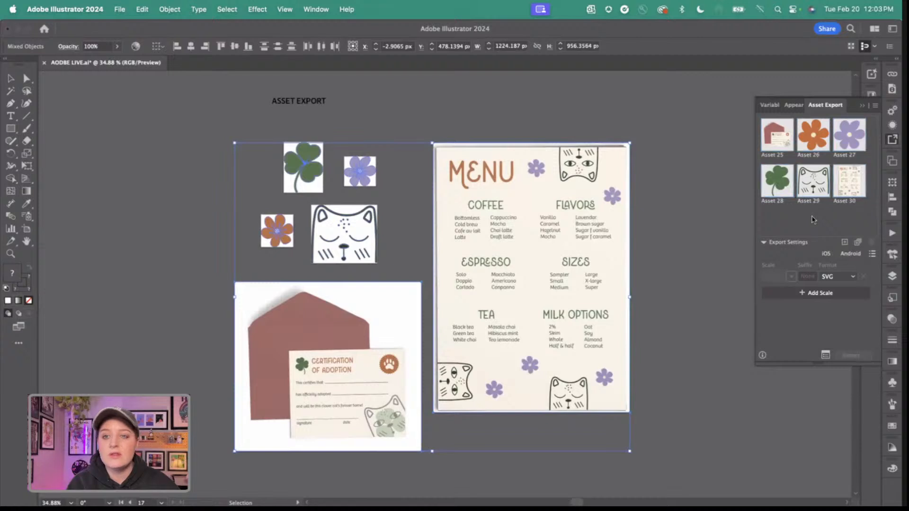
{"action": "double_click", "coordinate": [811, 156]}
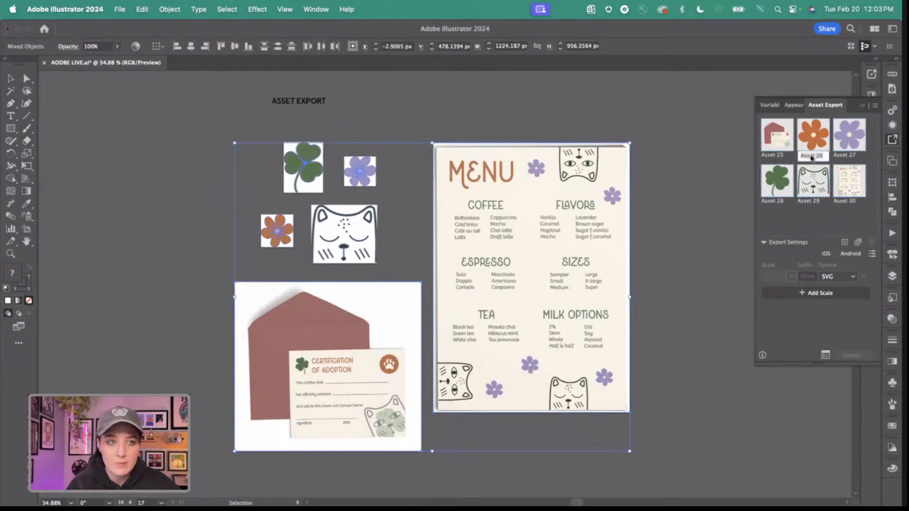
{"action": "type", "text": "orange"}
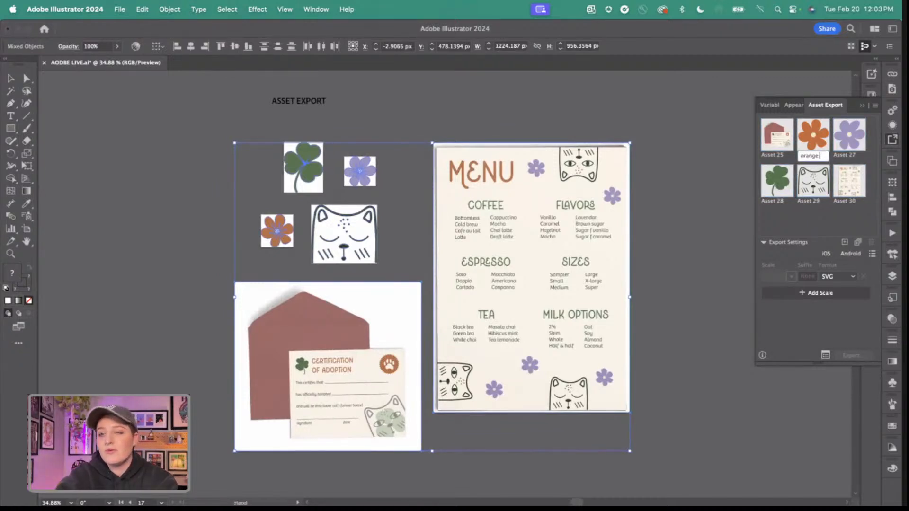
{"action": "type", "text": " flower"}
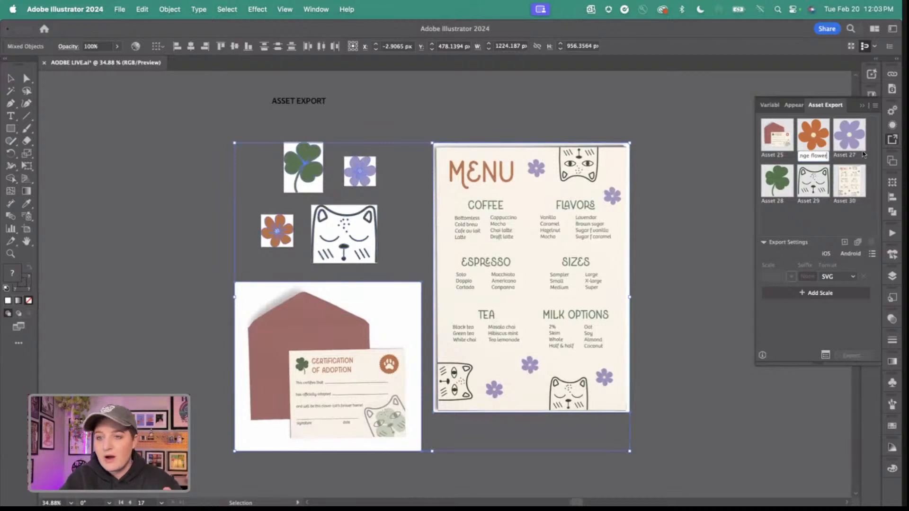
Rename the purple flower's export asset to "purple flower".
{"action": "left_click", "coordinate": [858, 154]}
{"action": "double_click", "coordinate": [851, 155]}
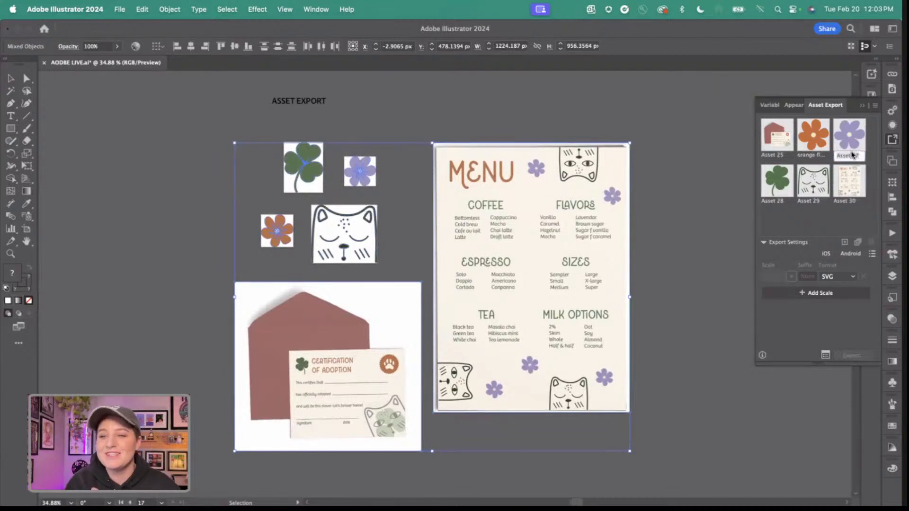
{"action": "type", "text": "purple"}
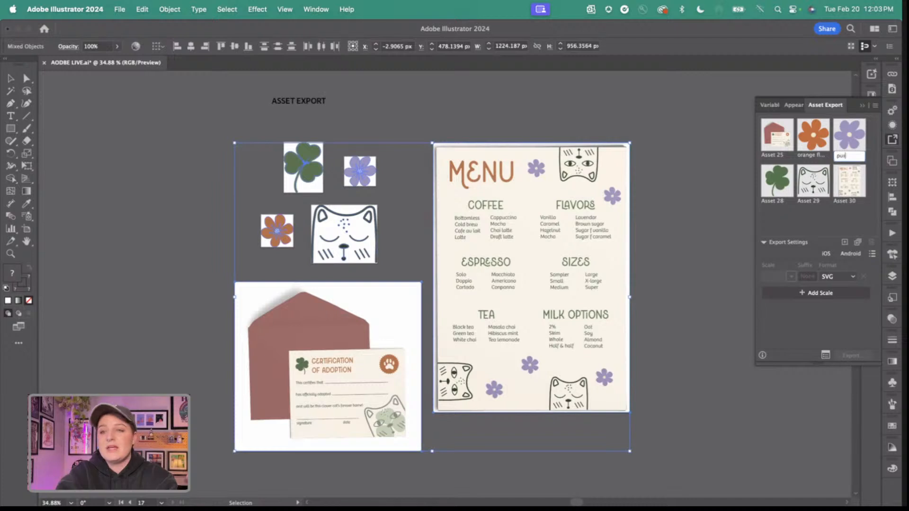
{"action": "type", "text": " flower"}
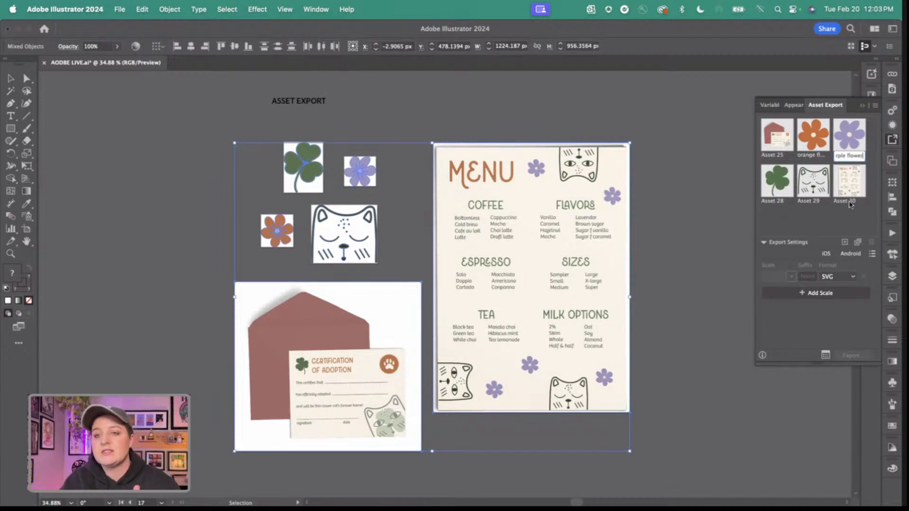
{"action": "key", "text": "Return"}
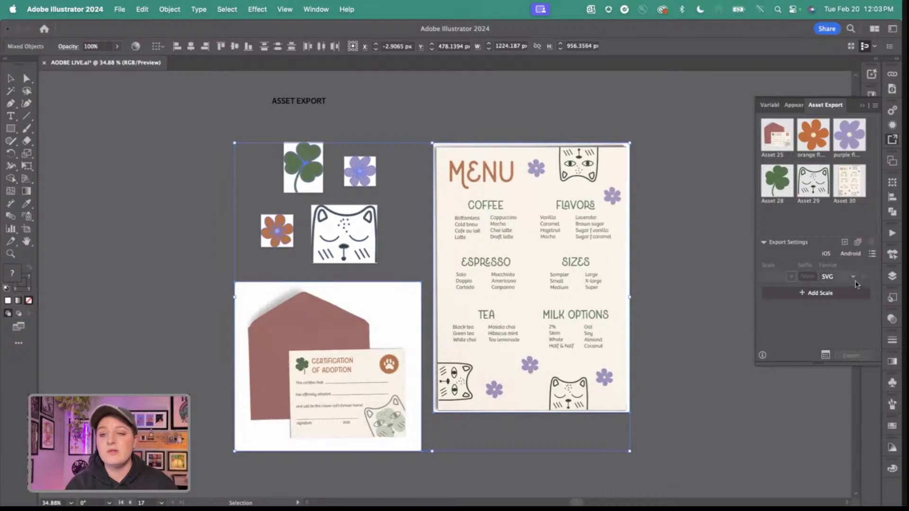
Add two scales to the SVG export settings: 2x as PNG and 3x as JPG 100.
{"action": "left_click", "coordinate": [842, 294]}
{"action": "left_click", "coordinate": [843, 308]}
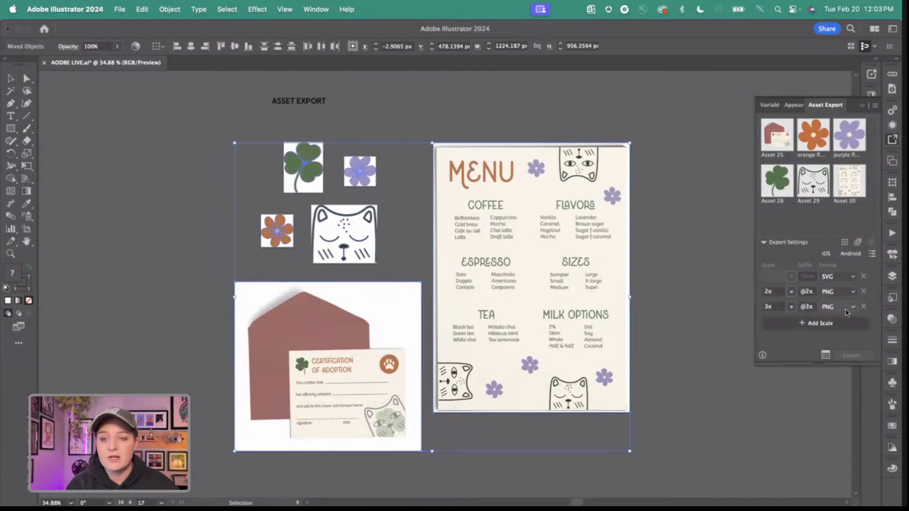
{"action": "left_click", "coordinate": [853, 277]}
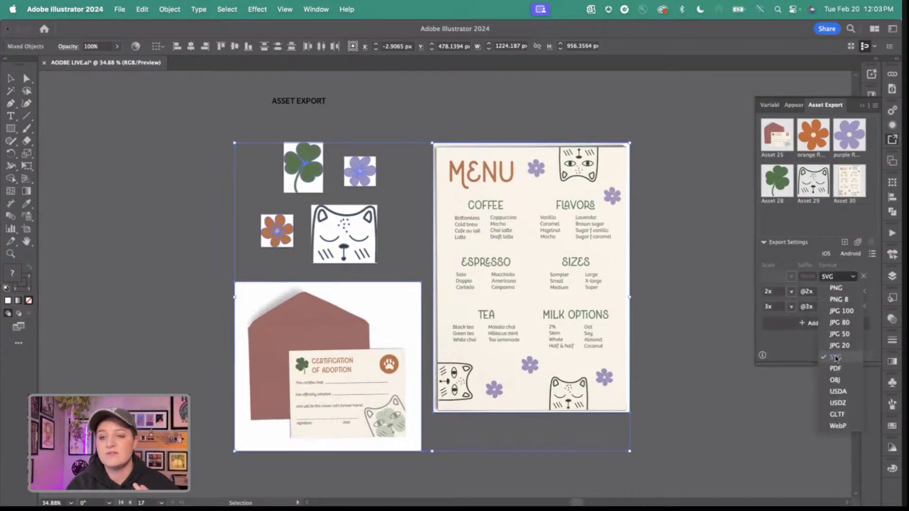
{"action": "left_click", "coordinate": [835, 359]}
{"action": "left_click", "coordinate": [845, 306]}
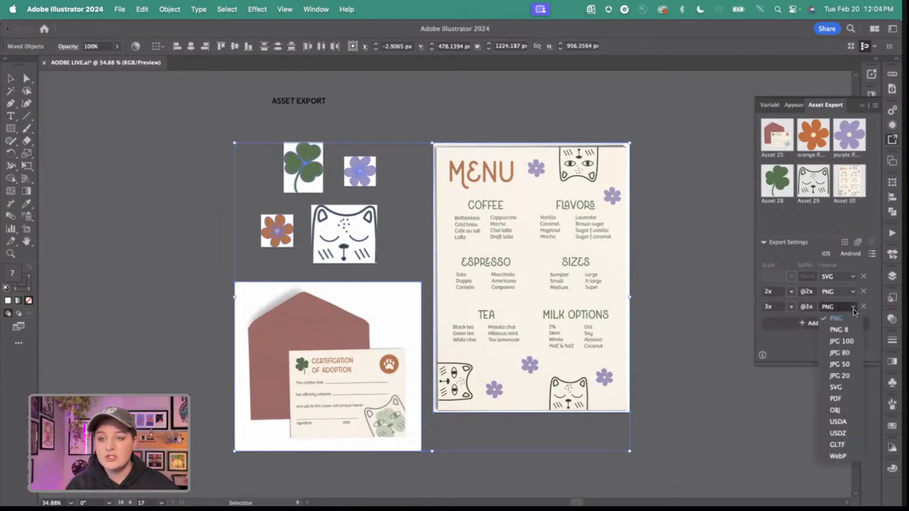
{"action": "left_click", "coordinate": [845, 341]}
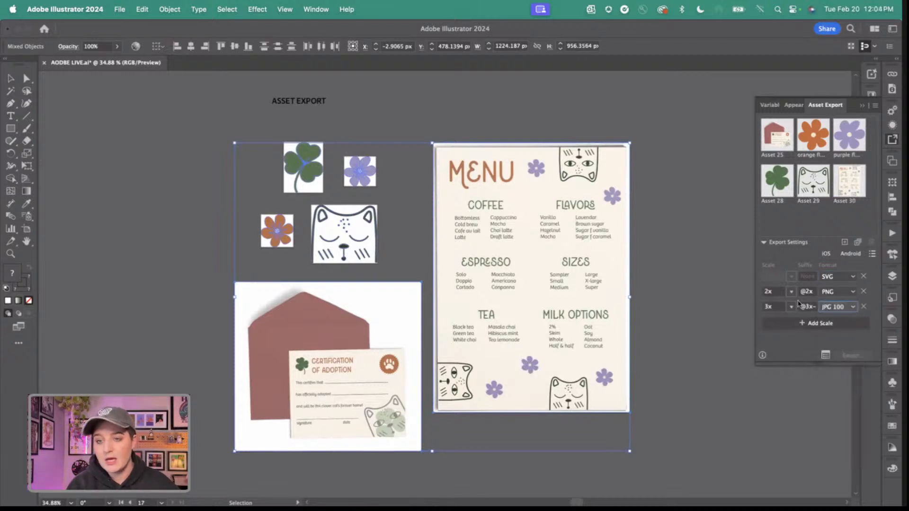
{"action": "left_click", "coordinate": [790, 293]}
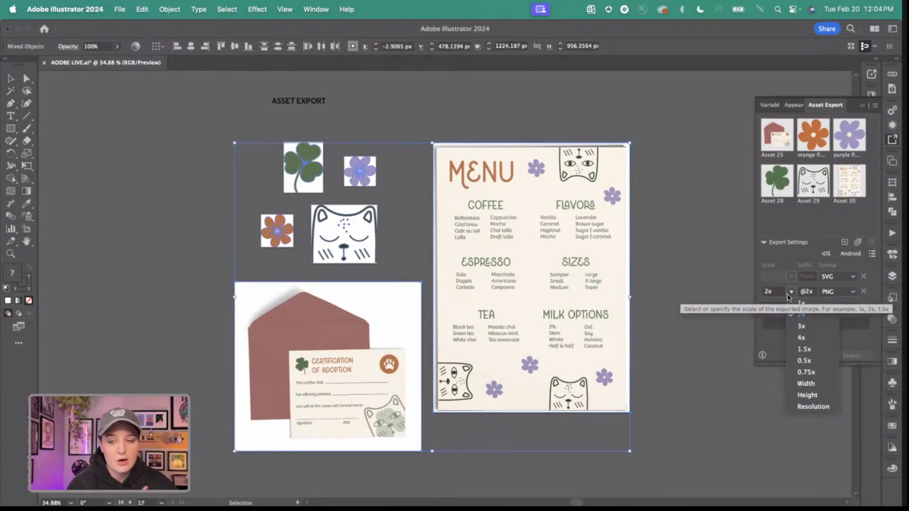
{"action": "left_click", "coordinate": [776, 343]}
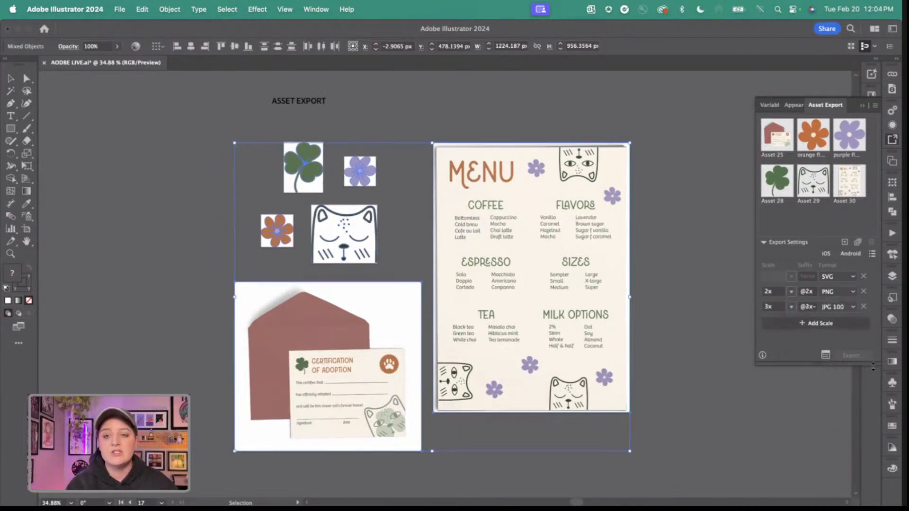
Select all six collected assets for export, then collapse Asset Export and deselect the artwork.
{"action": "left_click", "coordinate": [855, 185]}
{"action": "left_click", "coordinate": [767, 140], "text": "shift"}
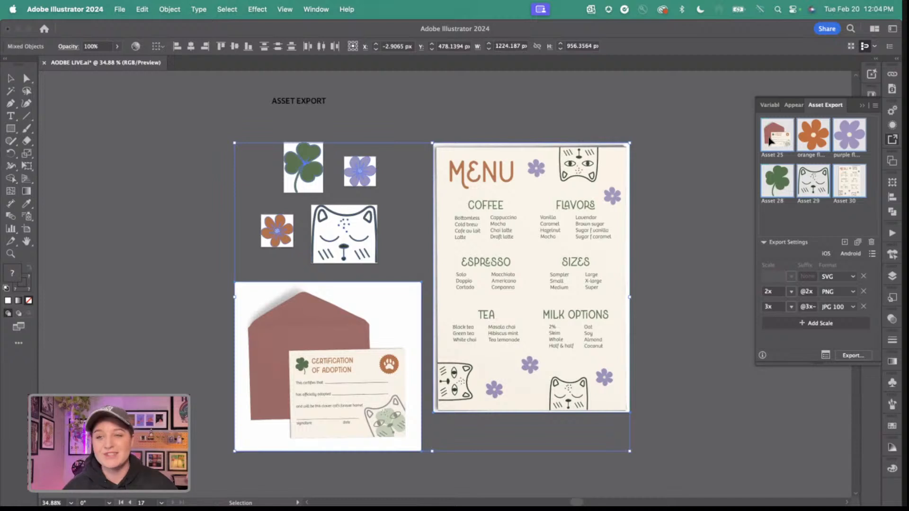
{"action": "left_click", "coordinate": [863, 106]}
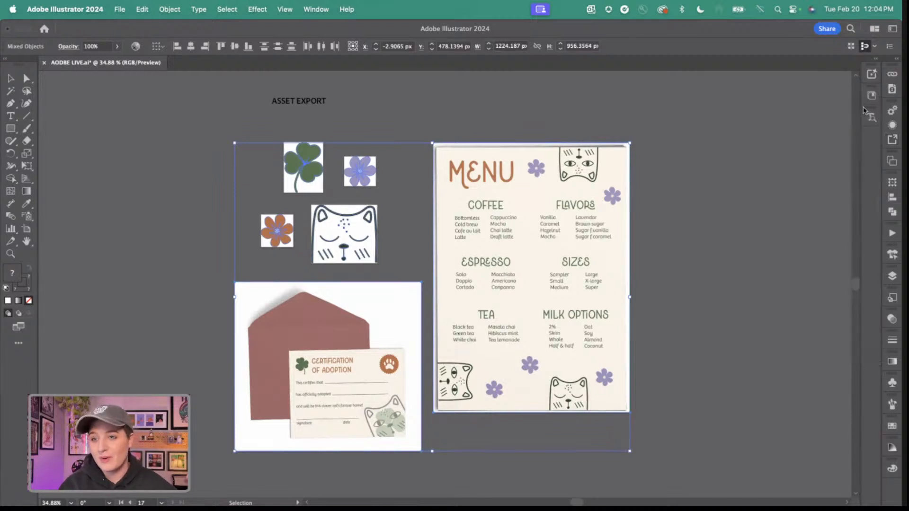
{"action": "left_click", "coordinate": [709, 201]}
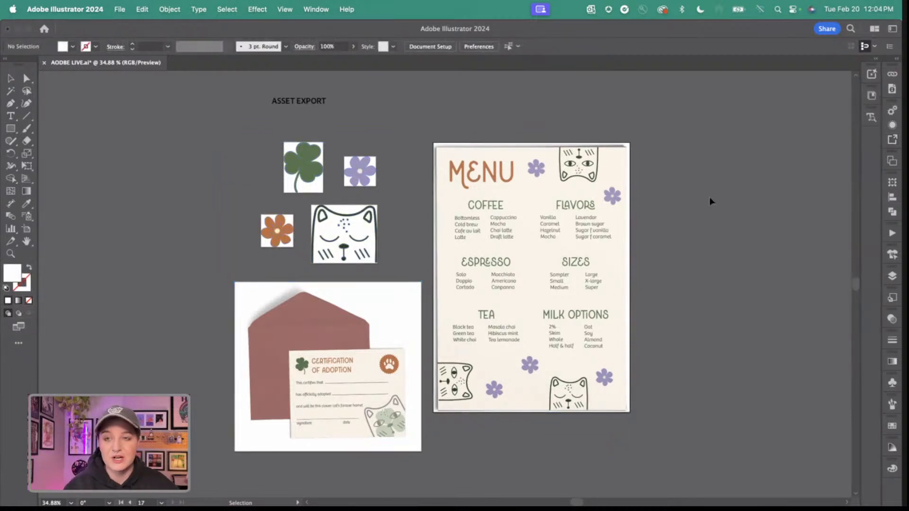
Go to the Magic Wand artboard with the cat, clover and flower pattern.
{"action": "scroll", "coordinate": [711, 201], "scroll_direction": "right", "scroll_amount": 15}
{"action": "scroll", "coordinate": [710, 200], "scroll_direction": "right", "scroll_amount": 5}
{"action": "scroll", "coordinate": [710, 201], "scroll_direction": "down", "scroll_amount": 2}
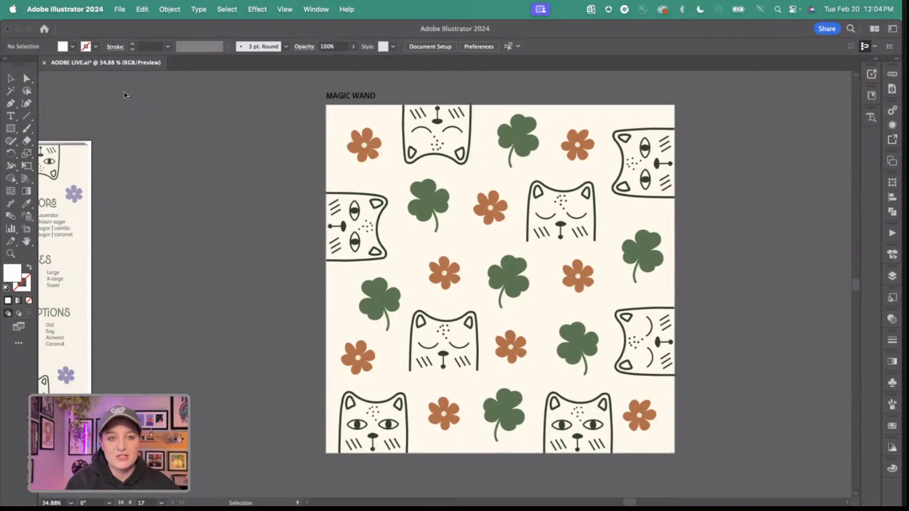
{"action": "scroll", "coordinate": [374, 205], "scroll_direction": "up", "scroll_amount": 2}
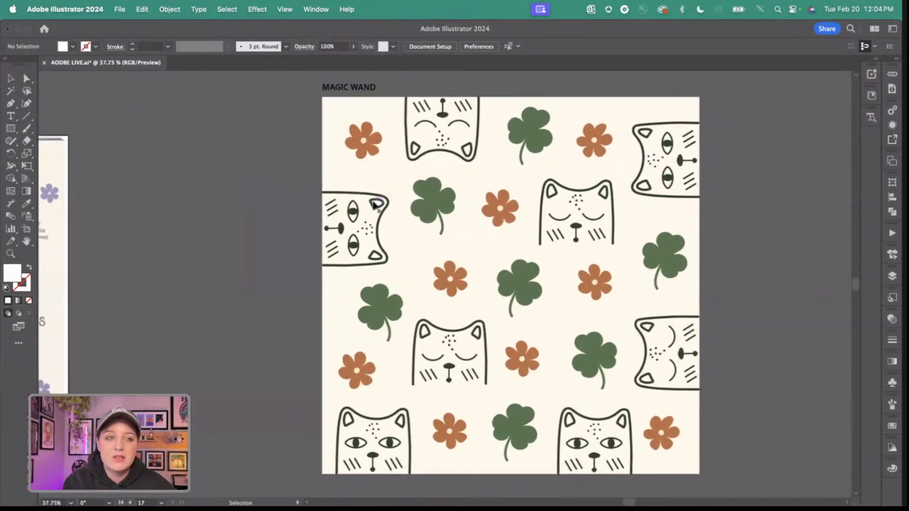
{"action": "scroll", "coordinate": [374, 204], "scroll_direction": "right", "scroll_amount": 2}
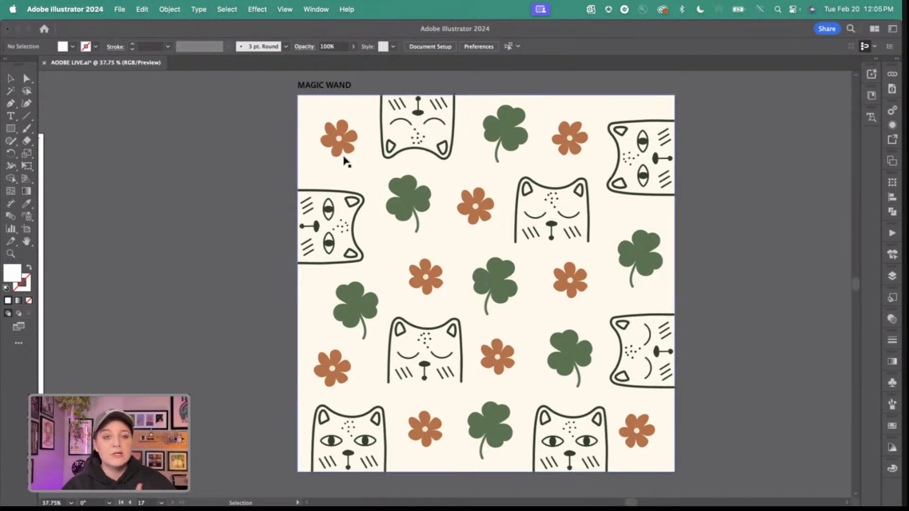
{"action": "left_click_drag", "start_coordinate": [339, 140], "coordinate": [475, 204]}
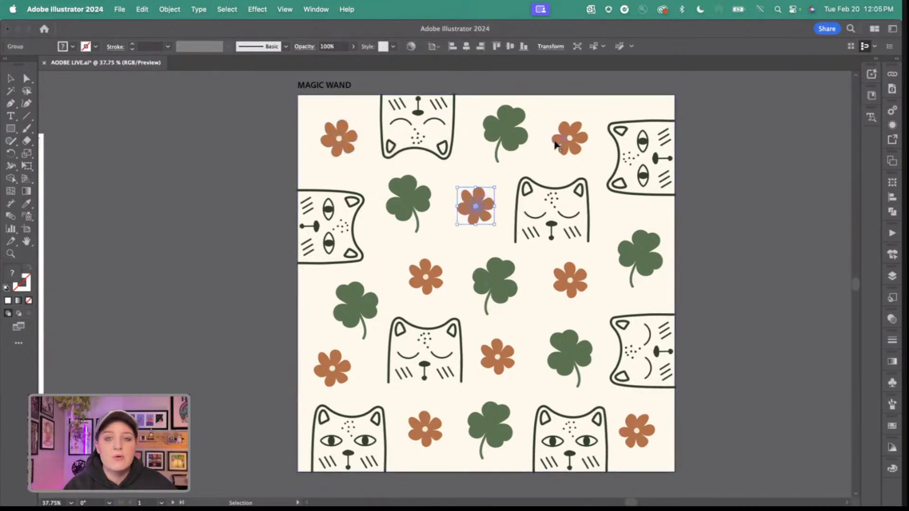
{"action": "left_click", "coordinate": [326, 144], "text": "shift"}
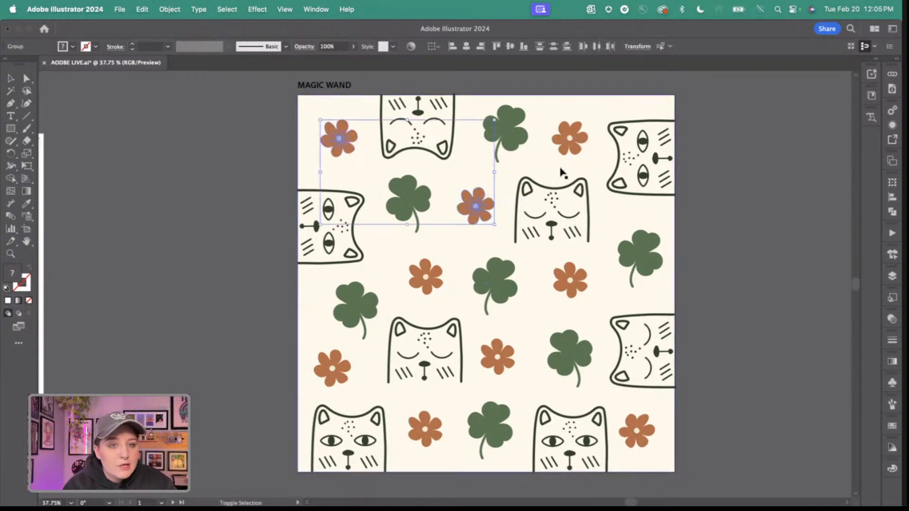
{"action": "left_click", "coordinate": [285, 136]}
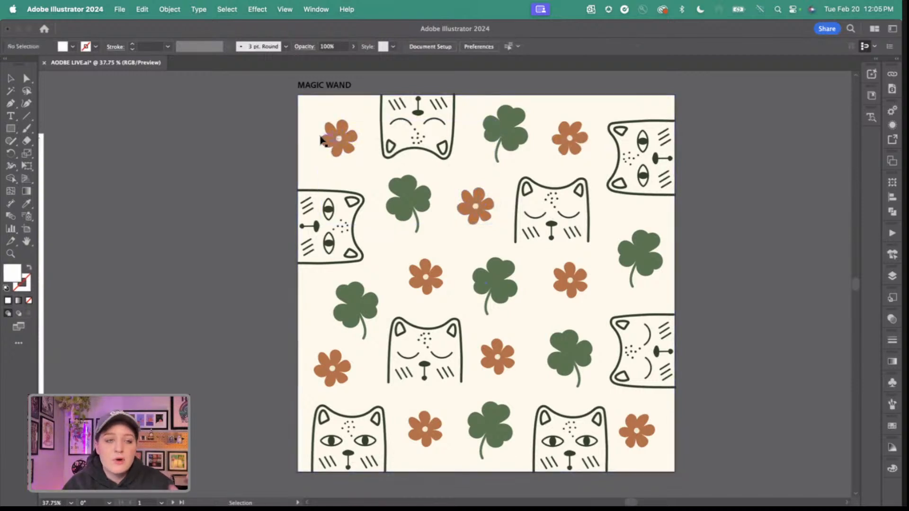
Recolor the upper-left orange flower of the pattern with the purple fill swatch and deselect it.
{"action": "left_click", "coordinate": [322, 141]}
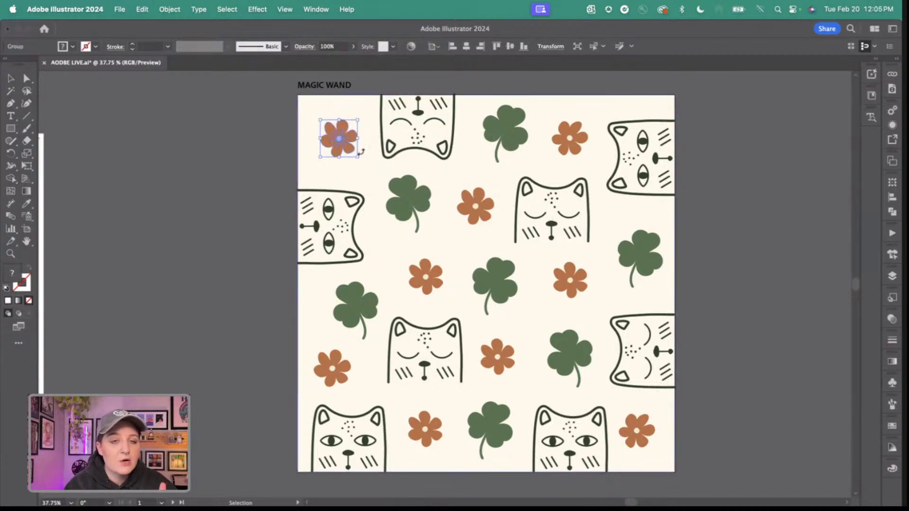
{"action": "left_click", "coordinate": [94, 46]}
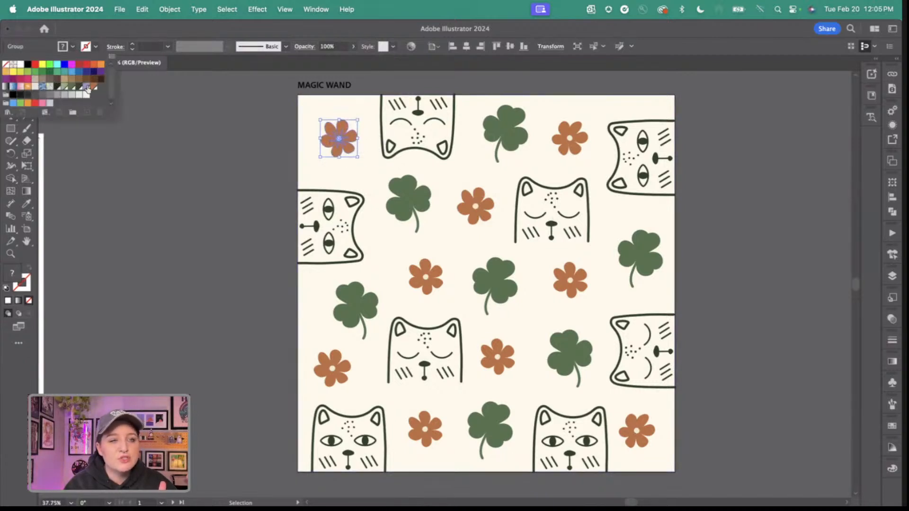
{"action": "left_click", "coordinate": [88, 87]}
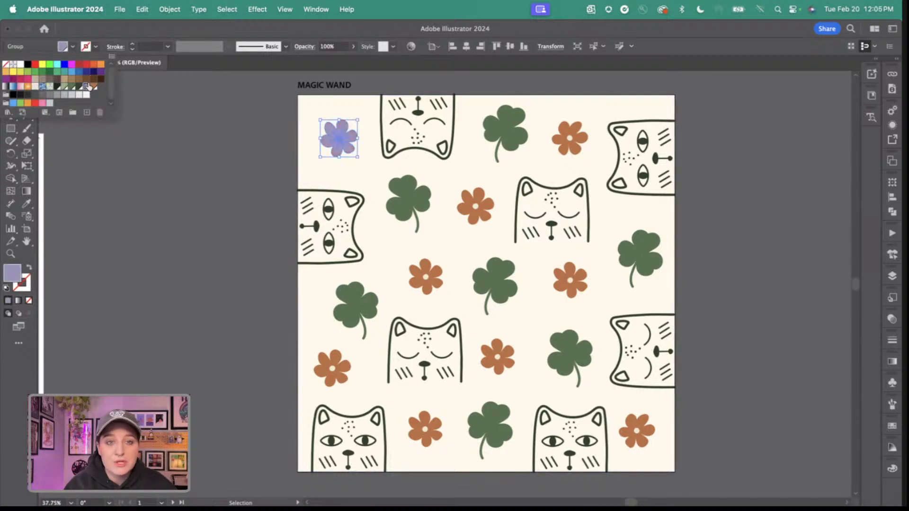
{"action": "left_click", "coordinate": [183, 81]}
{"action": "left_click", "coordinate": [226, 107]}
{"action": "key", "text": "super+z"}
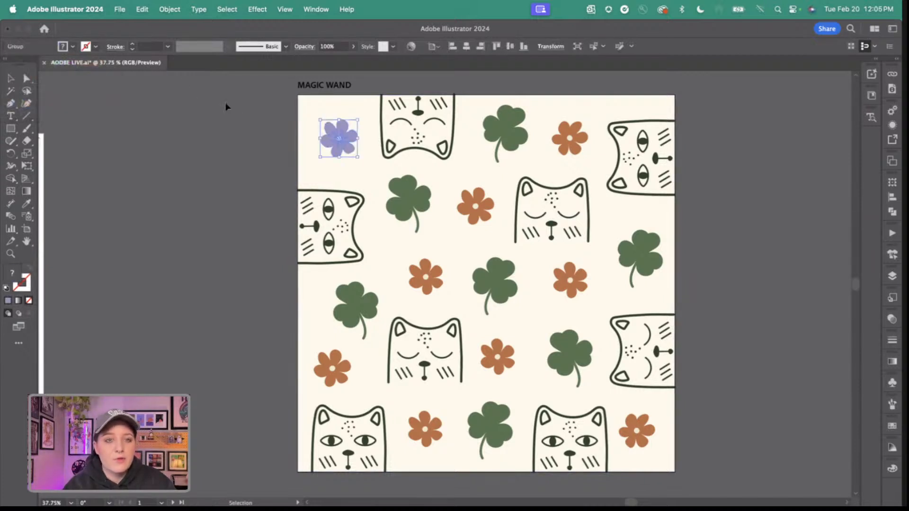
{"action": "left_click", "coordinate": [221, 107]}
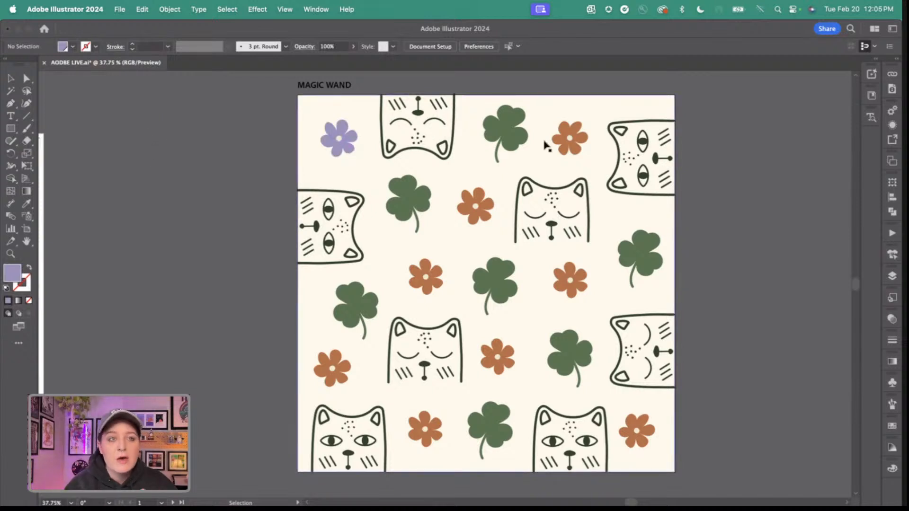
Select every remaining orange flower in the pattern with the Magic Wand, recolor them with the purple fill swatch and deselect.
{"action": "left_click", "coordinate": [9, 90]}
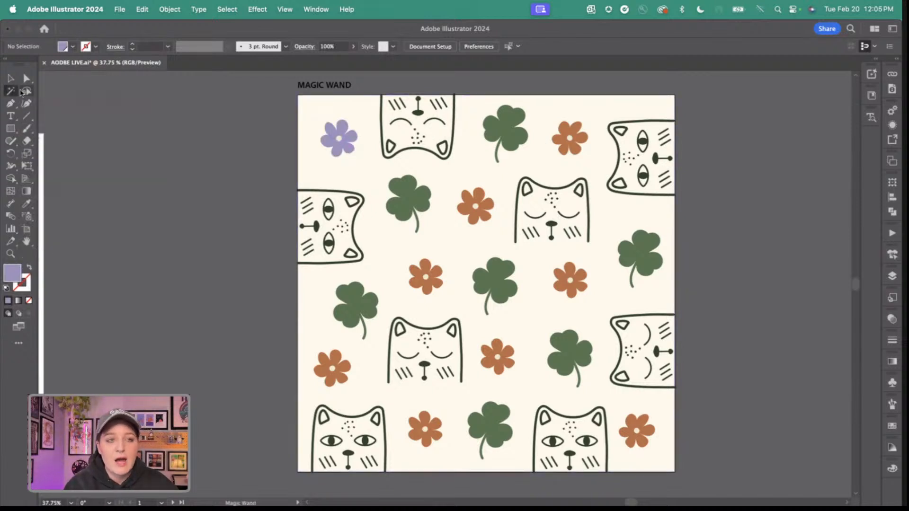
{"action": "left_click", "coordinate": [559, 138]}
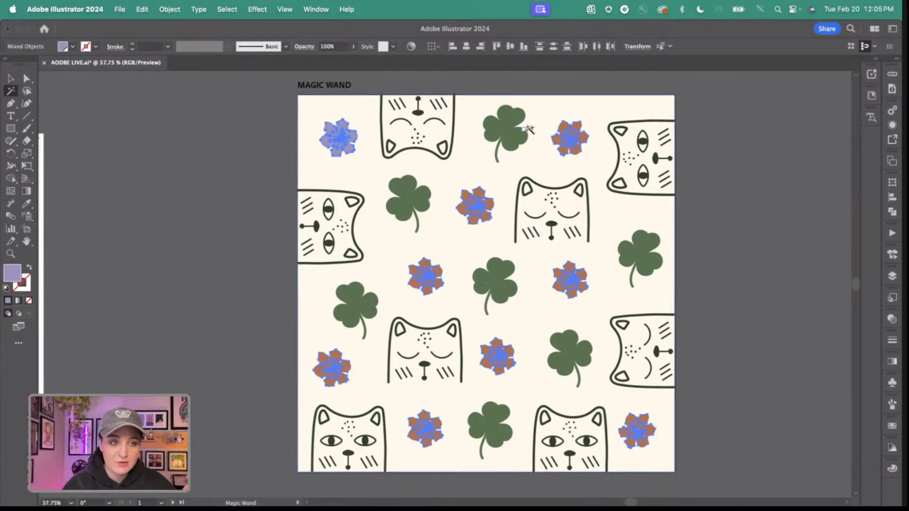
{"action": "left_click", "coordinate": [72, 47]}
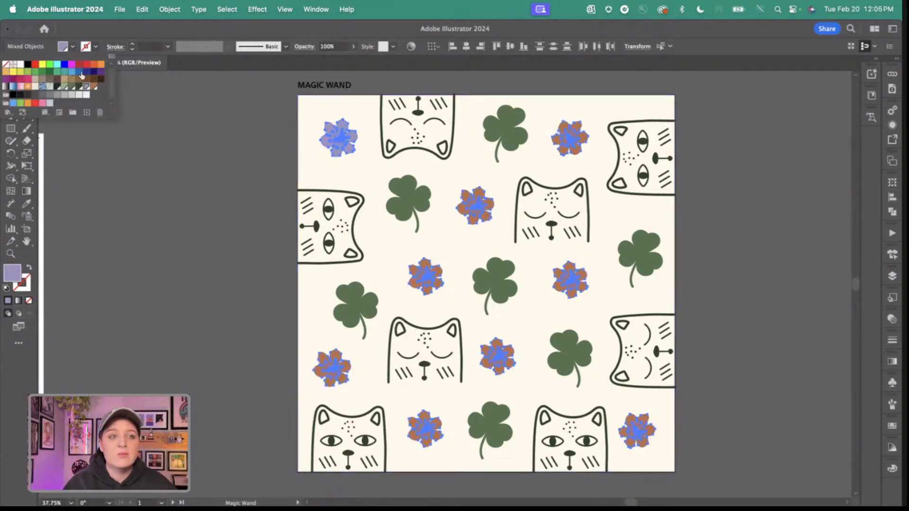
{"action": "left_click", "coordinate": [87, 87]}
{"action": "left_click", "coordinate": [197, 107]}
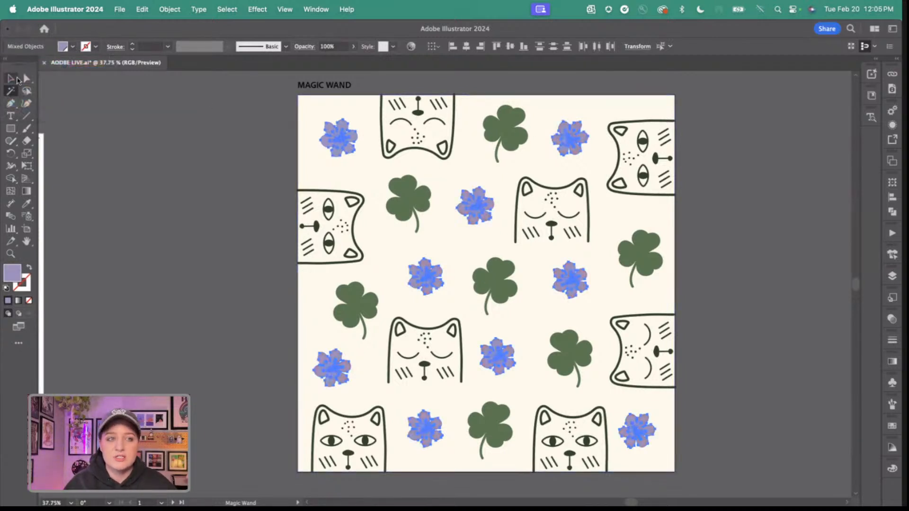
{"action": "left_click", "coordinate": [217, 131]}
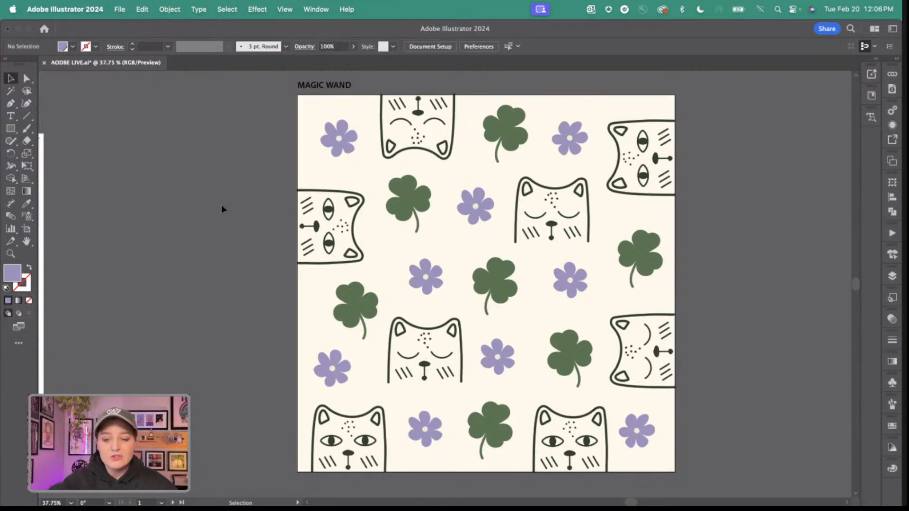
{"action": "key", "text": "XF86AudioRaiseVolume"}
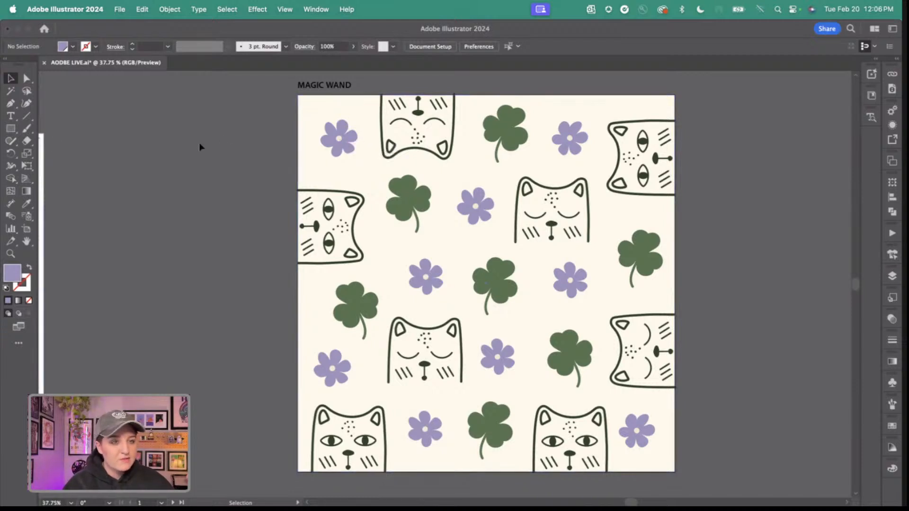
{"action": "left_click", "coordinate": [355, 138]}
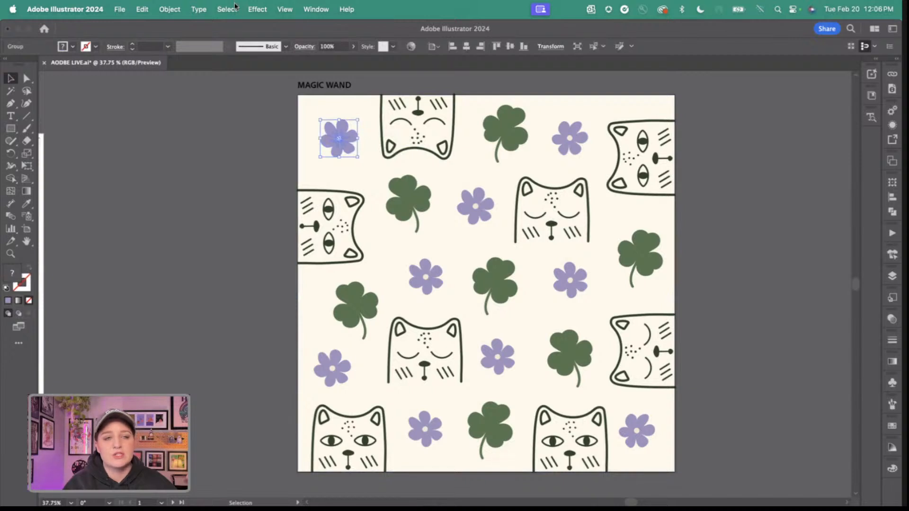
{"action": "left_click", "coordinate": [251, 126]}
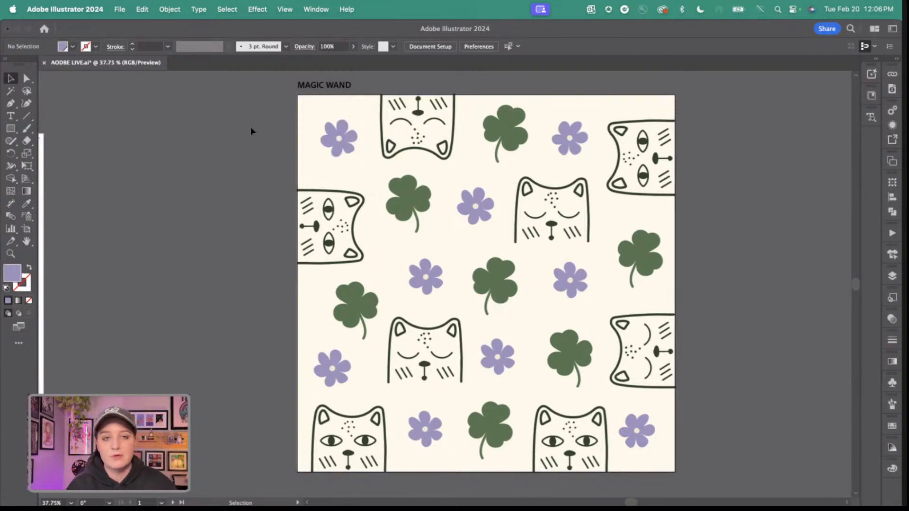
Go to the MOCK-UP artboard, place the cat-and-clover artwork on the front of the white mug and deselect it.
{"action": "scroll", "coordinate": [251, 127], "scroll_direction": "right", "scroll_amount": 15}
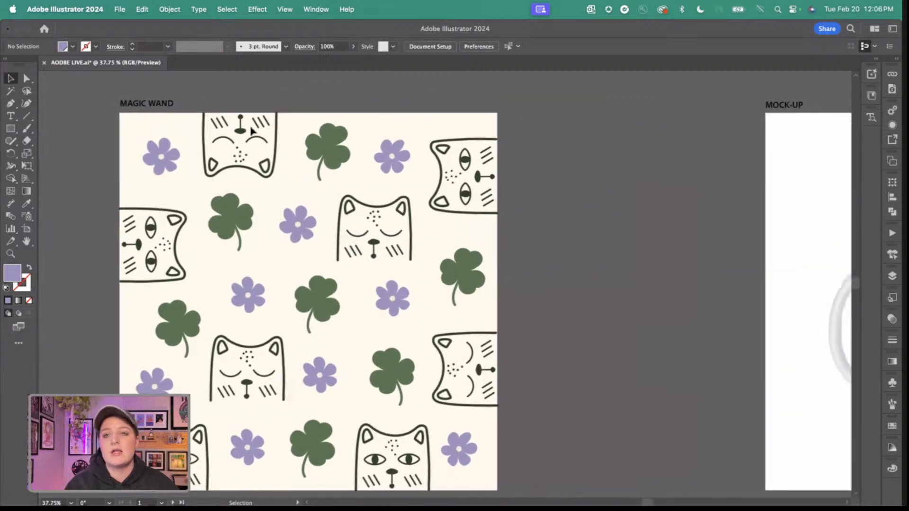
{"action": "scroll", "coordinate": [251, 127], "scroll_direction": "right", "scroll_amount": 6}
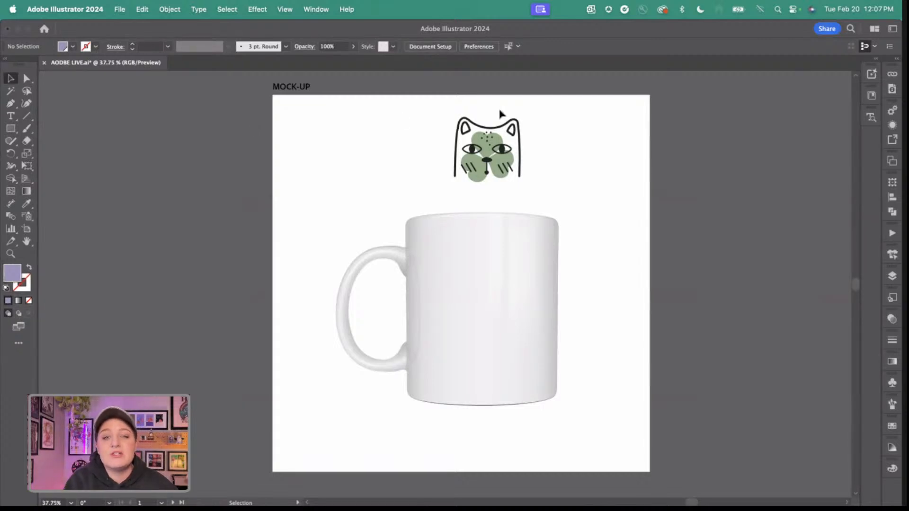
{"action": "left_click_drag", "start_coordinate": [491, 132], "coordinate": [484, 293]}
{"action": "left_click", "coordinate": [387, 131]}
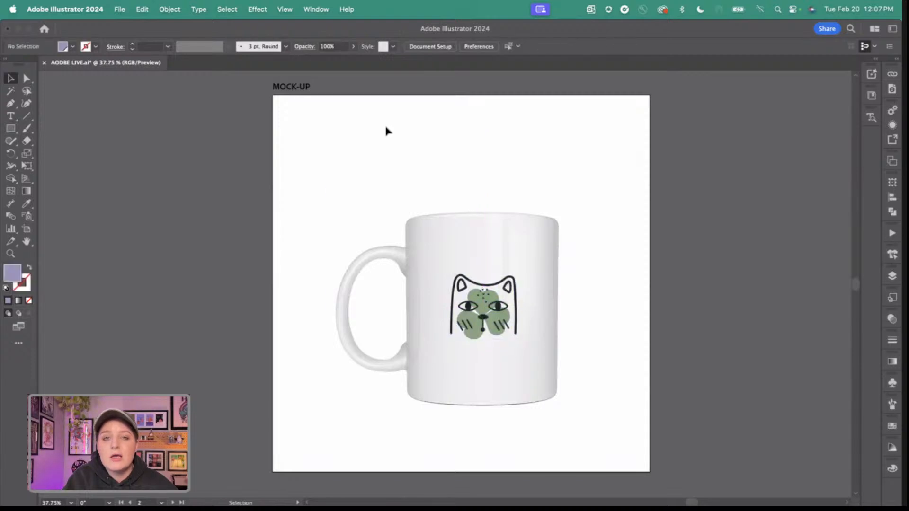
Select the mug image together with the cat artwork and make a mockup from them.
{"action": "left_click_drag", "start_coordinate": [387, 131], "coordinate": [525, 397]}
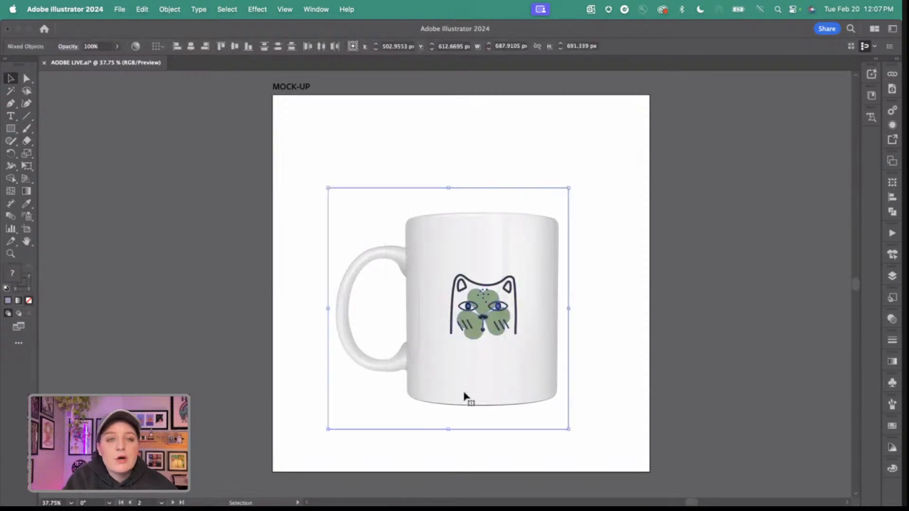
{"action": "left_click", "coordinate": [169, 9]}
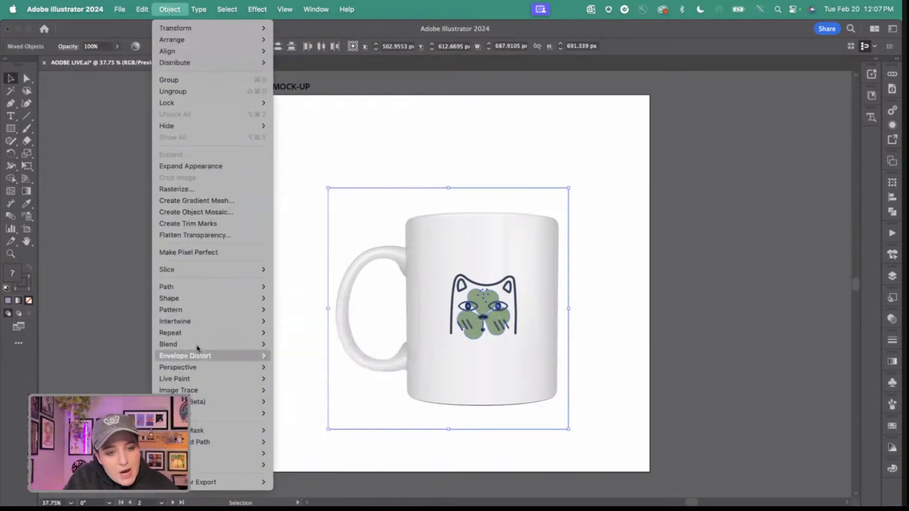
{"action": "mouse_move", "coordinate": [258, 402]}
{"action": "left_click", "coordinate": [276, 404]}
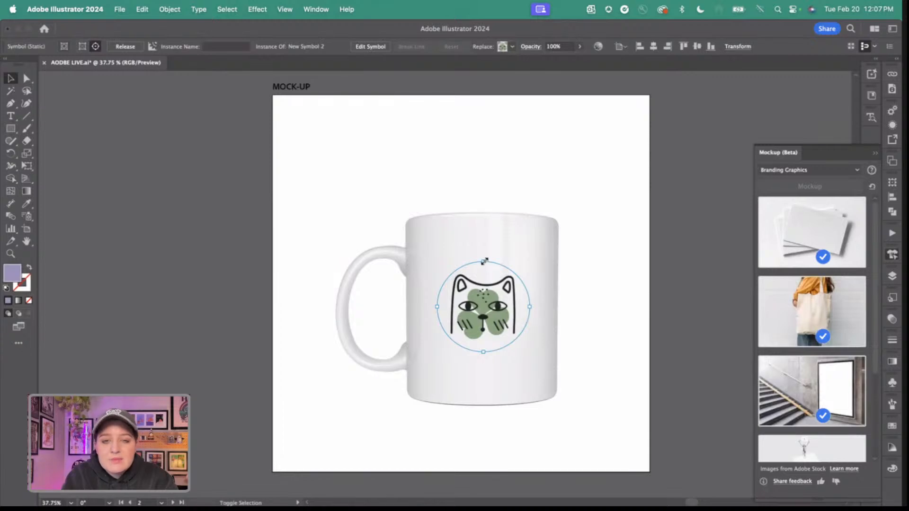
Scale the cat design on the mug mockup slightly smaller, keeping it centered on the mug's front.
{"action": "left_click_drag", "start_coordinate": [485, 262], "coordinate": [484, 307]}
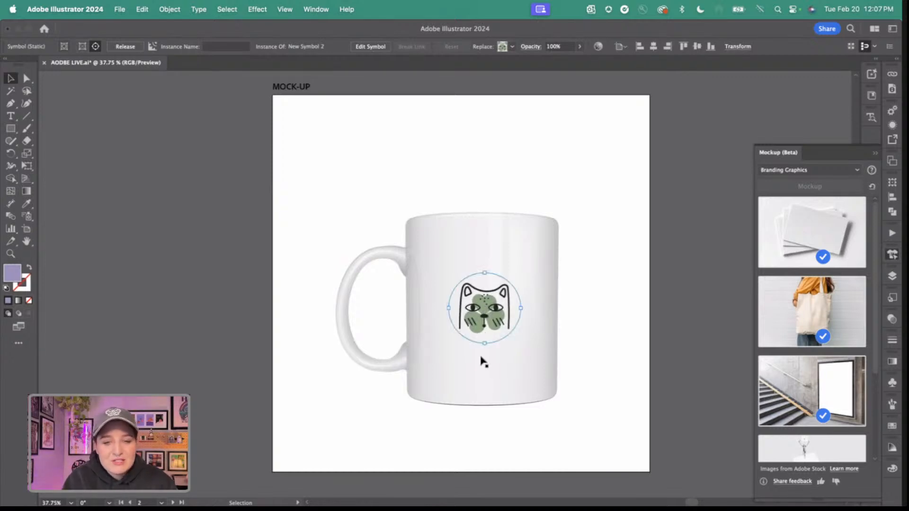
{"action": "left_click_drag", "start_coordinate": [483, 346], "coordinate": [484, 353]}
{"action": "left_click_drag", "start_coordinate": [492, 314], "coordinate": [490, 314]}
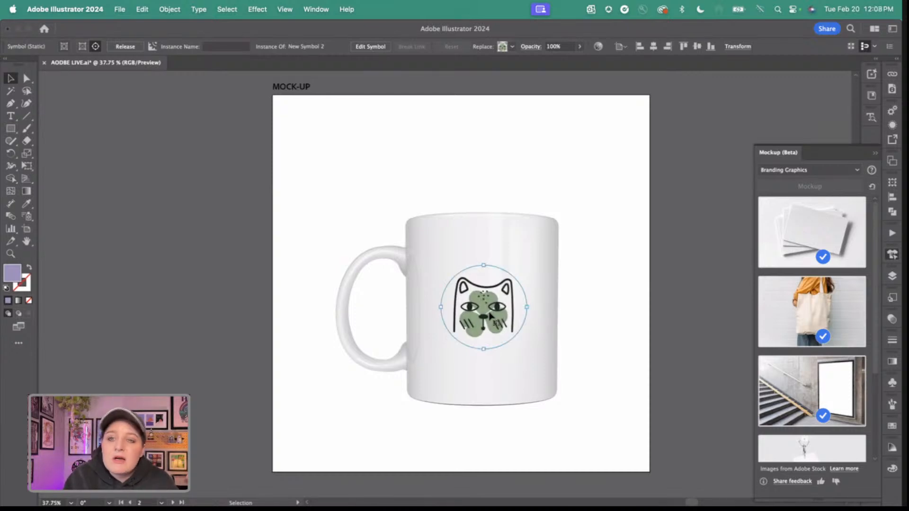
Browse the cat design's mockup previews in the Apparel, Branding Graphics and Digital Devices categories, then collapse Mockup (Beta).
{"action": "left_click", "coordinate": [810, 170]}
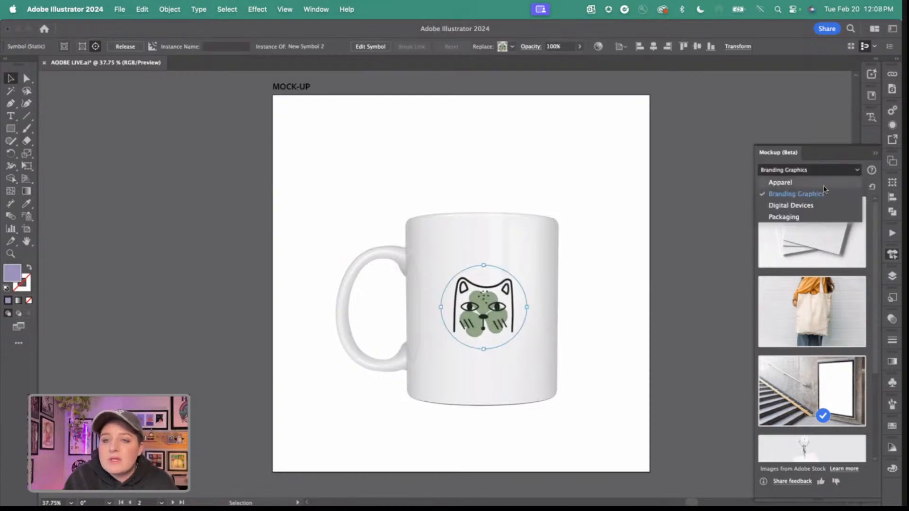
{"action": "left_click", "coordinate": [823, 182]}
{"action": "left_click", "coordinate": [837, 170]}
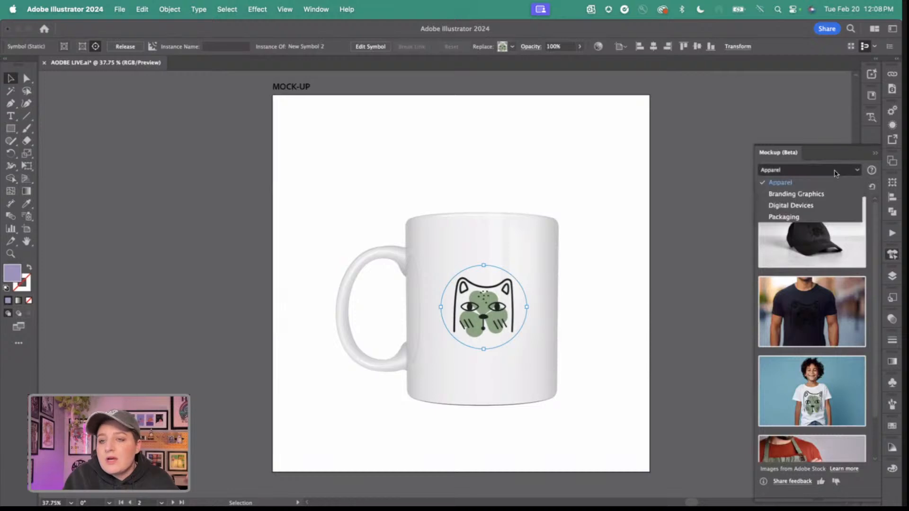
{"action": "left_click", "coordinate": [801, 194]}
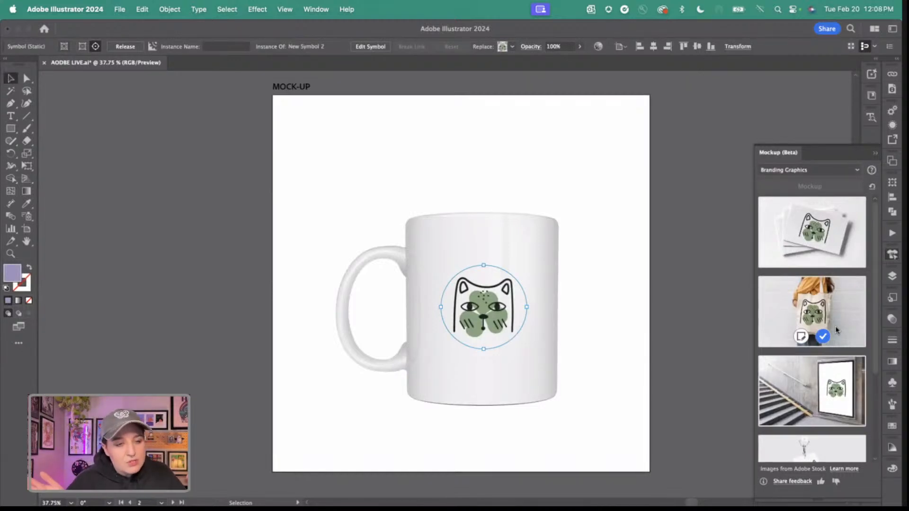
{"action": "left_click", "coordinate": [813, 170]}
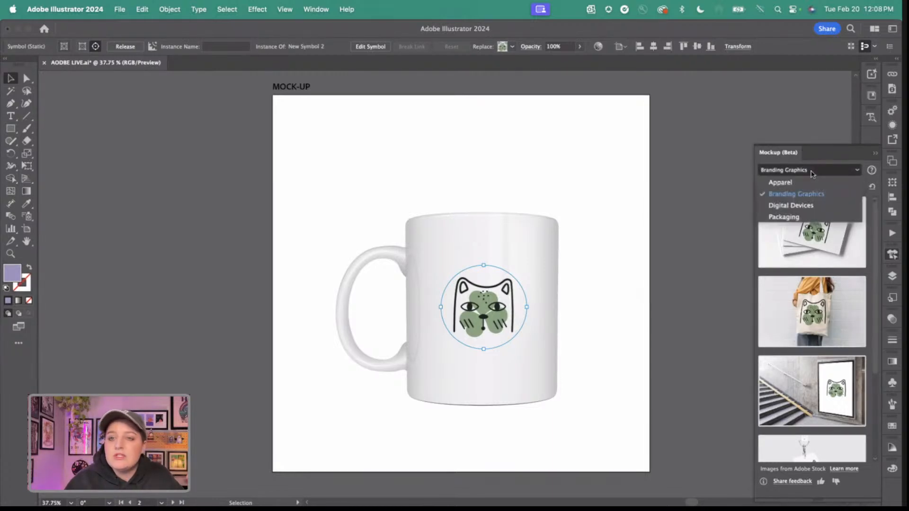
{"action": "left_click", "coordinate": [811, 184]}
{"action": "scroll", "coordinate": [811, 186], "scroll_direction": "down", "scroll_amount": 2}
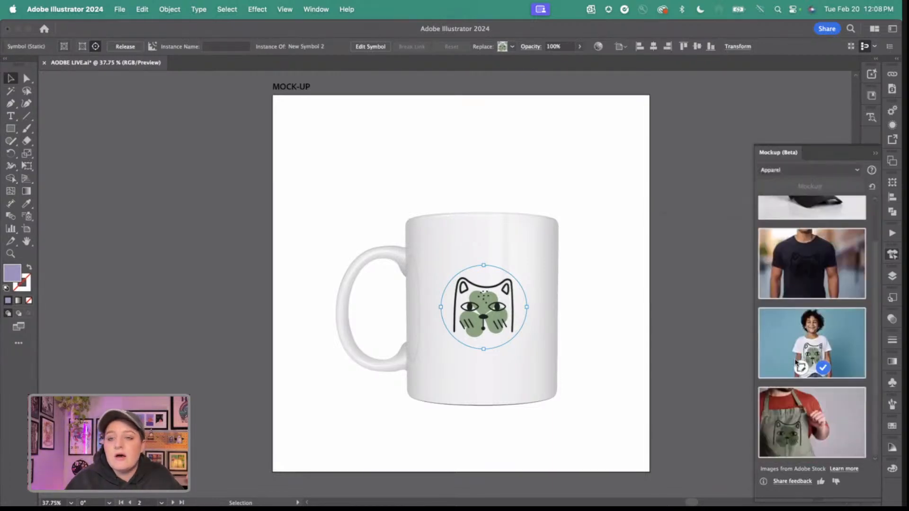
{"action": "left_click", "coordinate": [803, 174]}
{"action": "left_click", "coordinate": [803, 206]}
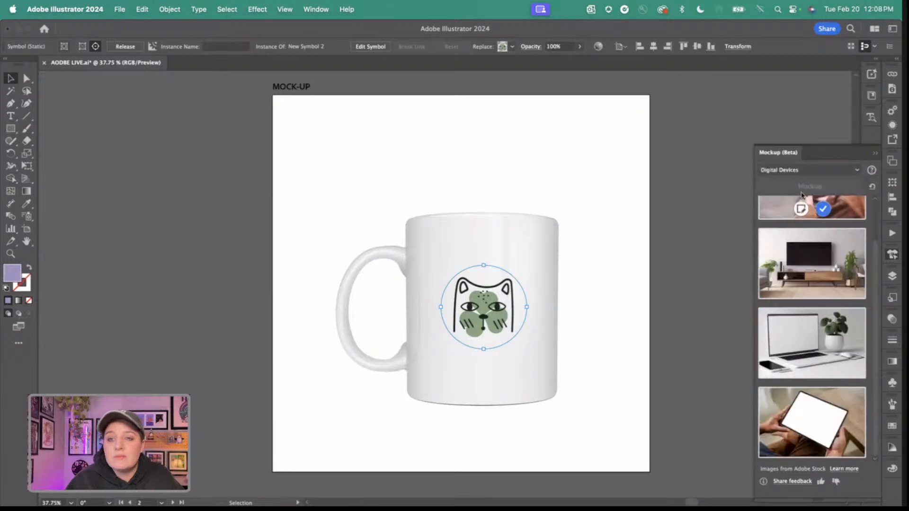
{"action": "left_click", "coordinate": [804, 170]}
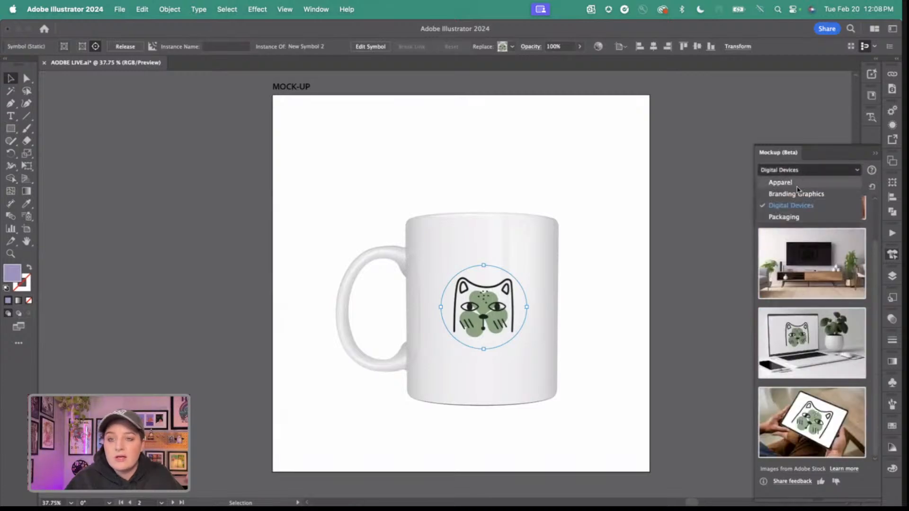
{"action": "left_click", "coordinate": [800, 194]}
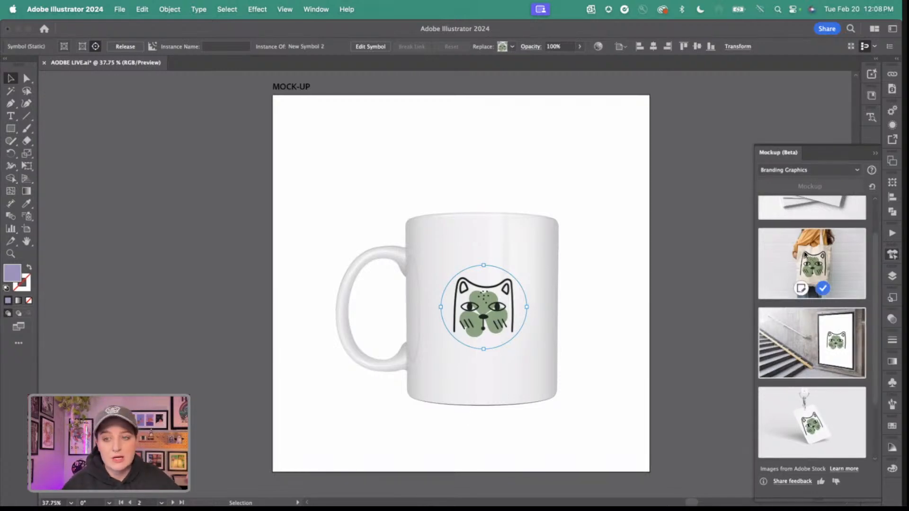
{"action": "mouse_move", "coordinate": [801, 370]}
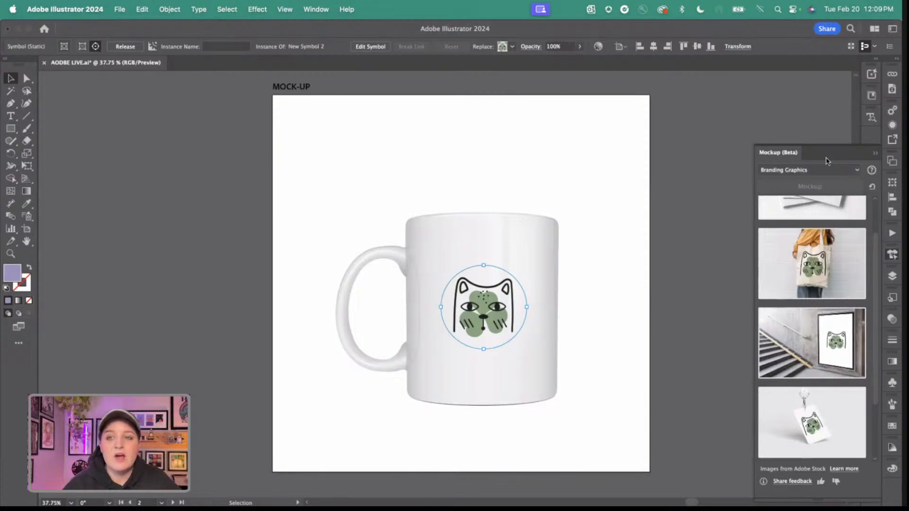
{"action": "left_click", "coordinate": [875, 154]}
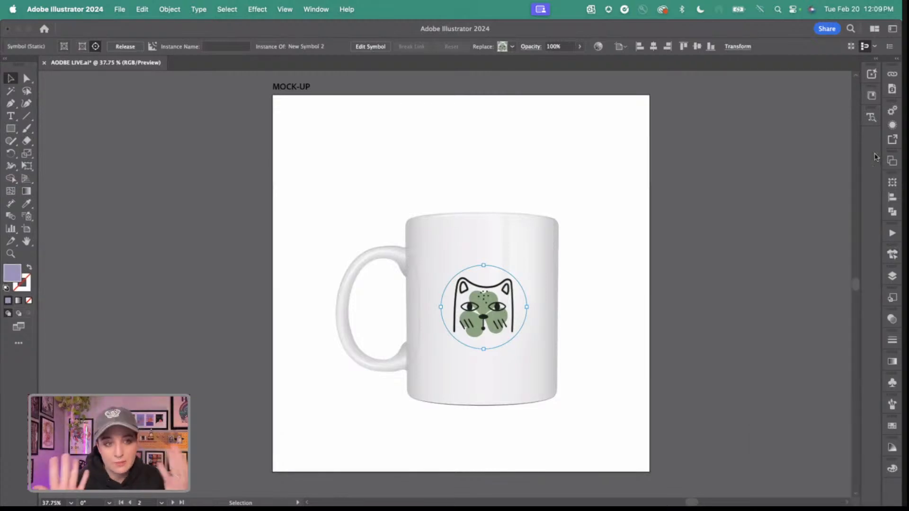
Examine the anchor points along the cat's head outline on the SMOOTH artboard using Direct Selection.
{"action": "scroll", "coordinate": [426, 208], "scroll_direction": "right", "scroll_amount": 15}
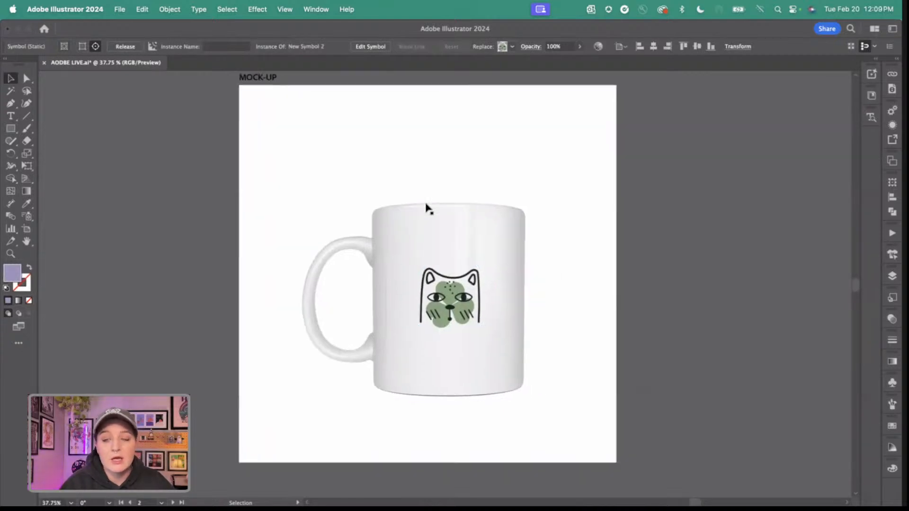
{"action": "scroll", "coordinate": [426, 208], "scroll_direction": "right", "scroll_amount": 2}
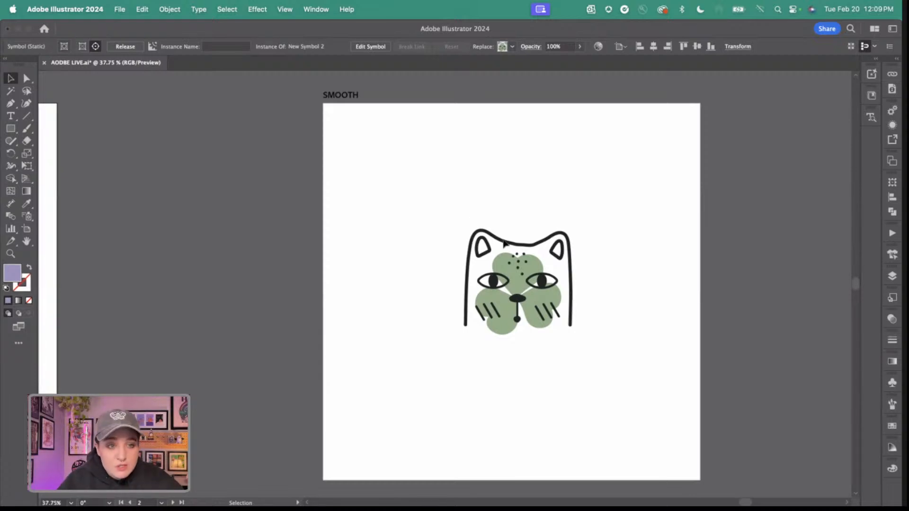
{"action": "scroll", "coordinate": [523, 297], "scroll_direction": "up", "scroll_amount": 3}
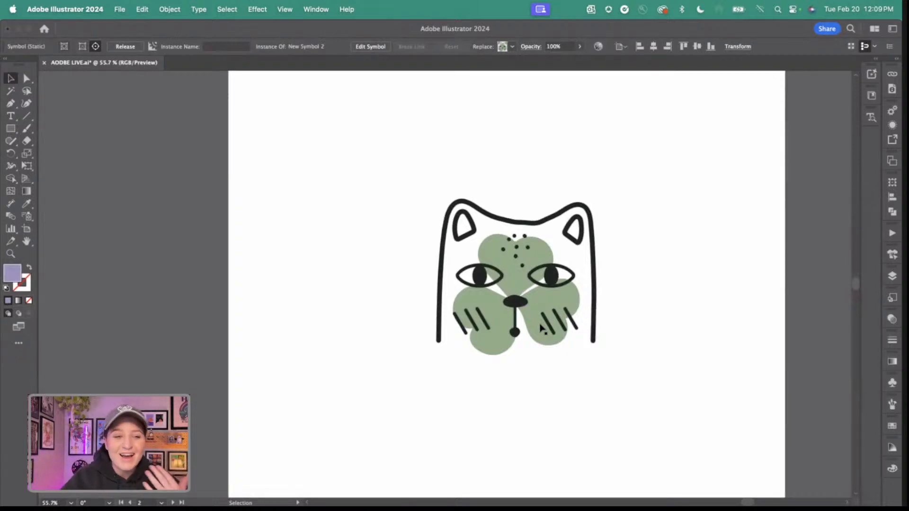
{"action": "scroll", "coordinate": [550, 251], "scroll_direction": "up", "scroll_amount": 3}
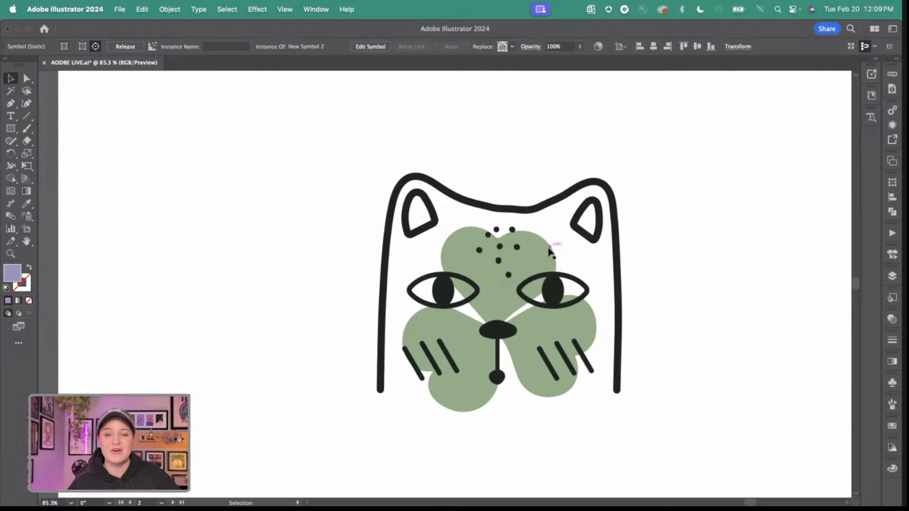
{"action": "left_click", "coordinate": [27, 87]}
{"action": "left_click", "coordinate": [26, 79]}
{"action": "left_click", "coordinate": [515, 210]}
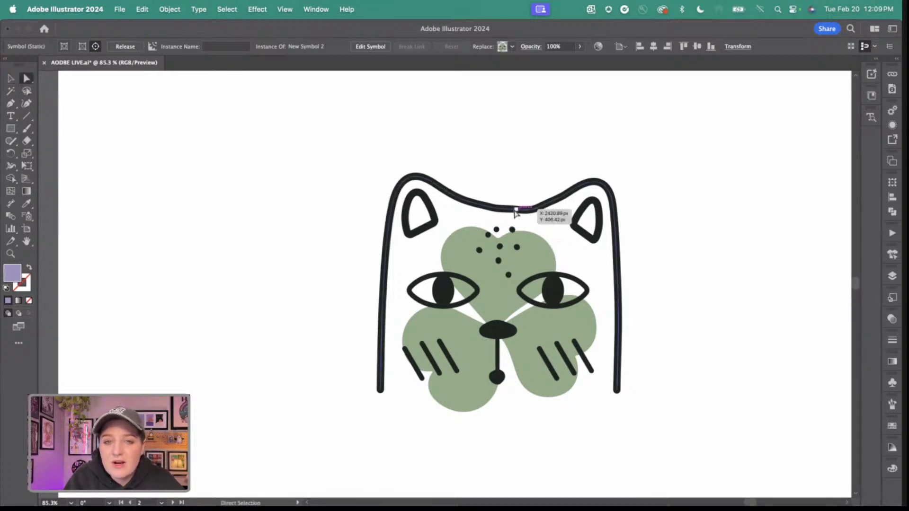
{"action": "scroll", "coordinate": [530, 215], "scroll_direction": "up", "scroll_amount": 3, "text": "alt"}
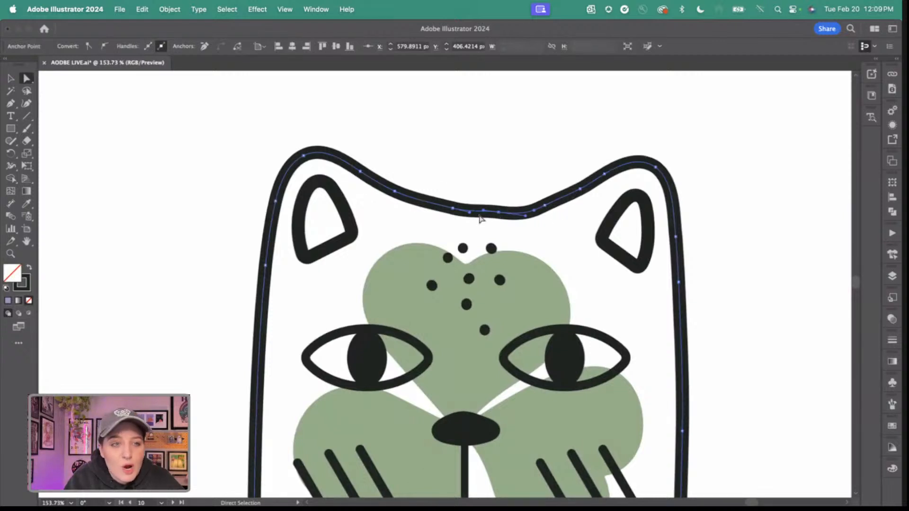
{"action": "scroll", "coordinate": [479, 218], "scroll_direction": "down", "scroll_amount": 3, "text": "alt"}
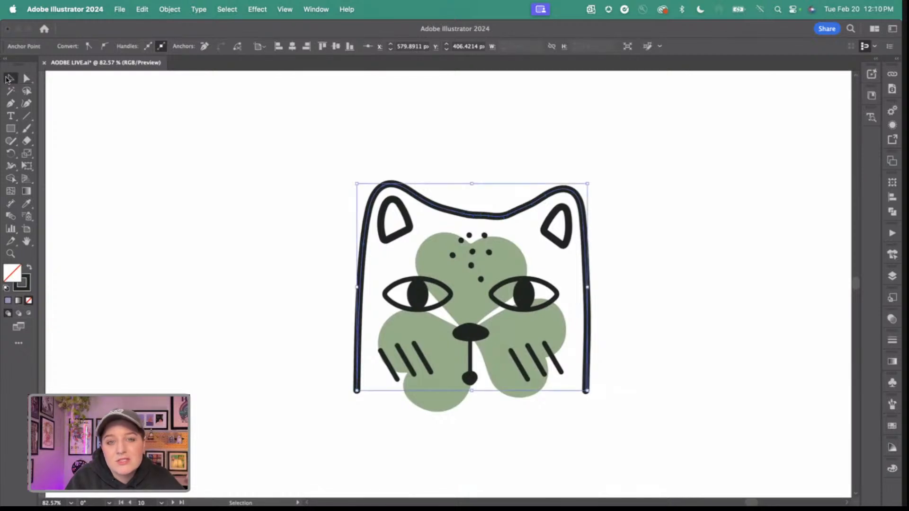
Isolate the group containing the cat's head outline and select the outline path with the Selection tool.
{"action": "left_click", "coordinate": [9, 78]}
{"action": "left_click", "coordinate": [308, 176]}
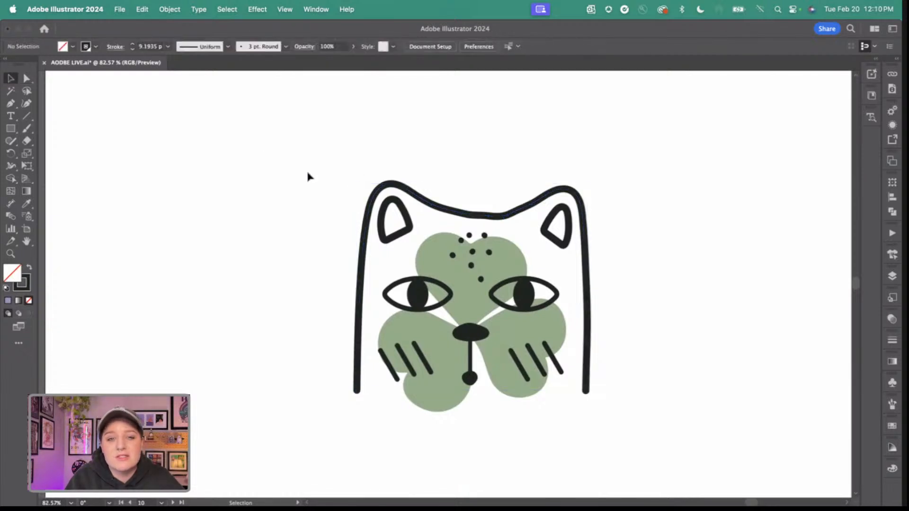
{"action": "double_click", "coordinate": [456, 216]}
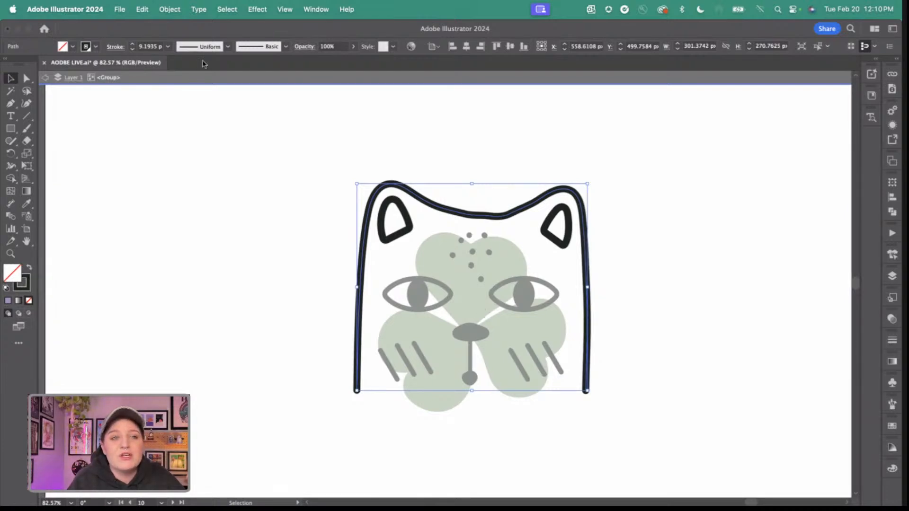
Smooth the cat's head outline path to 57% and exit the group's isolation mode.
{"action": "left_click", "coordinate": [177, 12]}
{"action": "mouse_move", "coordinate": [203, 284]}
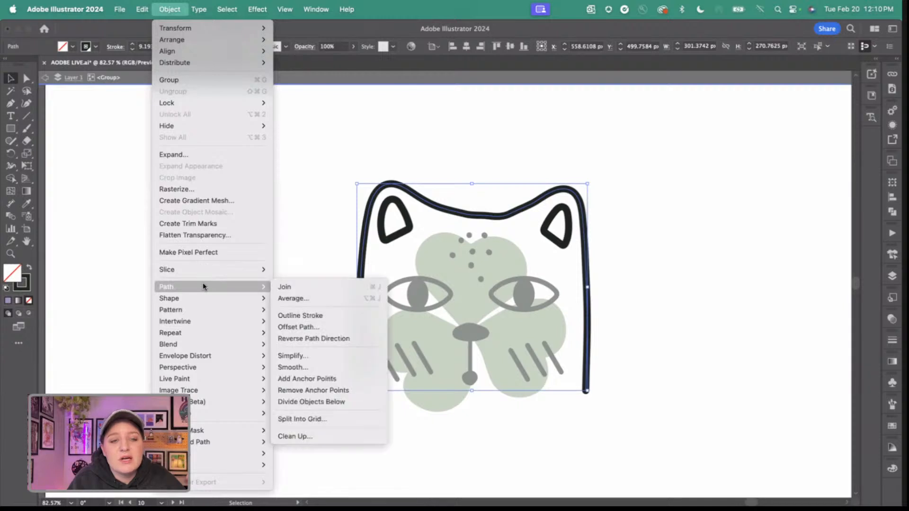
{"action": "left_click", "coordinate": [308, 368]}
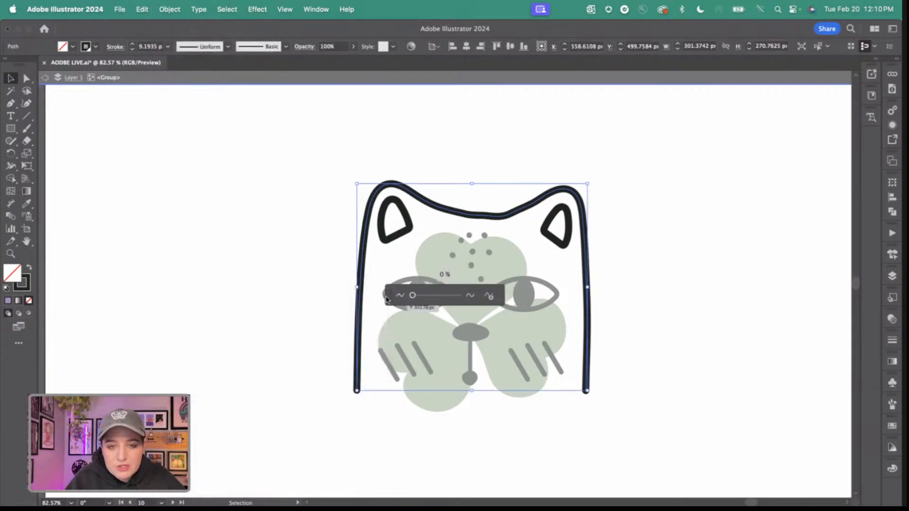
{"action": "left_click_drag", "start_coordinate": [386, 296], "coordinate": [667, 166]}
{"action": "left_click_drag", "start_coordinate": [671, 166], "coordinate": [671, 167]}
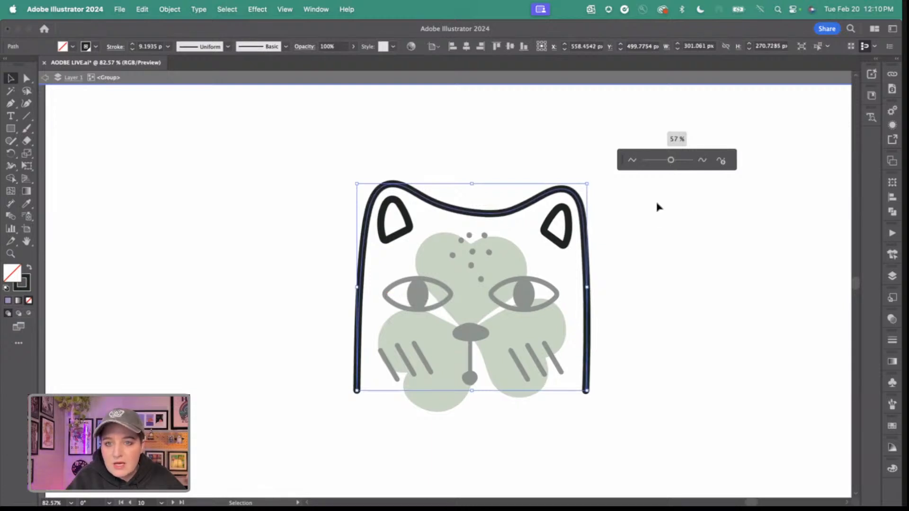
{"action": "left_click", "coordinate": [655, 213]}
{"action": "scroll", "coordinate": [483, 266], "scroll_direction": "up", "scroll_amount": 3}
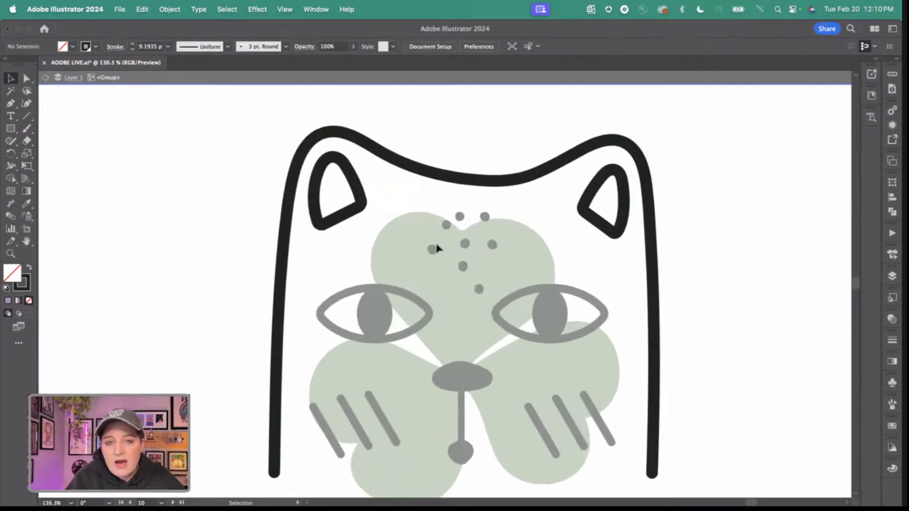
{"action": "double_click", "coordinate": [263, 138]}
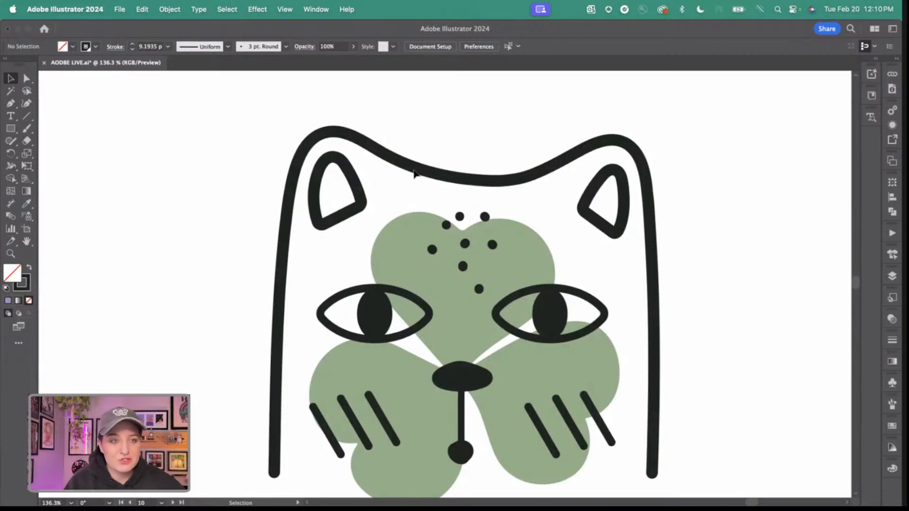
Review the smoothed cat outline on its artboard and bring the RETYPE artboard with the CLOVER lettering and certificate image into view.
{"action": "scroll", "coordinate": [415, 172], "scroll_direction": "down", "scroll_amount": 5}
{"action": "scroll", "coordinate": [409, 197], "scroll_direction": "up", "scroll_amount": 2}
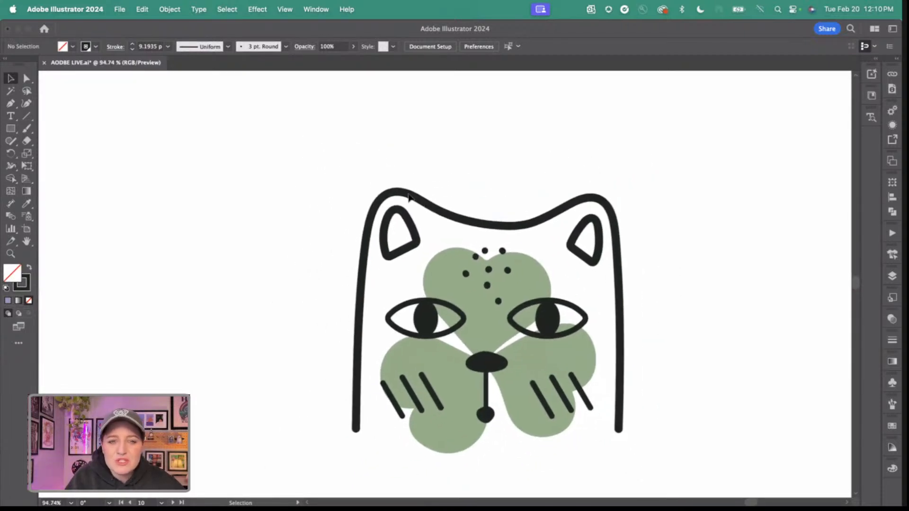
{"action": "scroll", "coordinate": [408, 196], "scroll_direction": "down", "scroll_amount": 3}
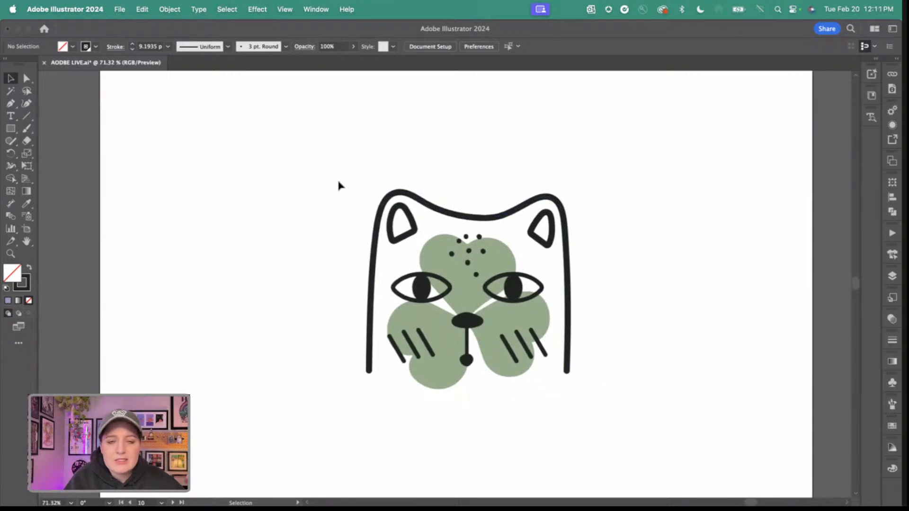
{"action": "scroll", "coordinate": [338, 182], "scroll_direction": "down", "scroll_amount": 1}
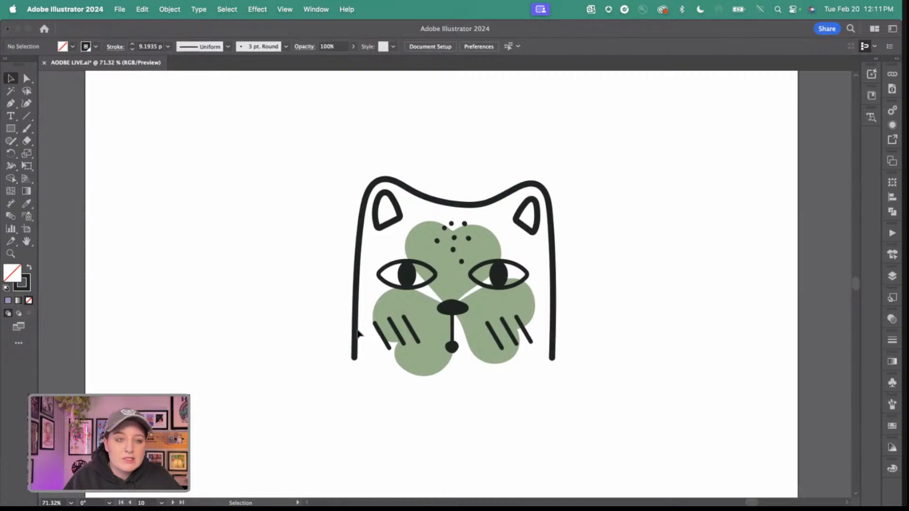
{"action": "scroll", "coordinate": [358, 334], "scroll_direction": "down", "scroll_amount": 15}
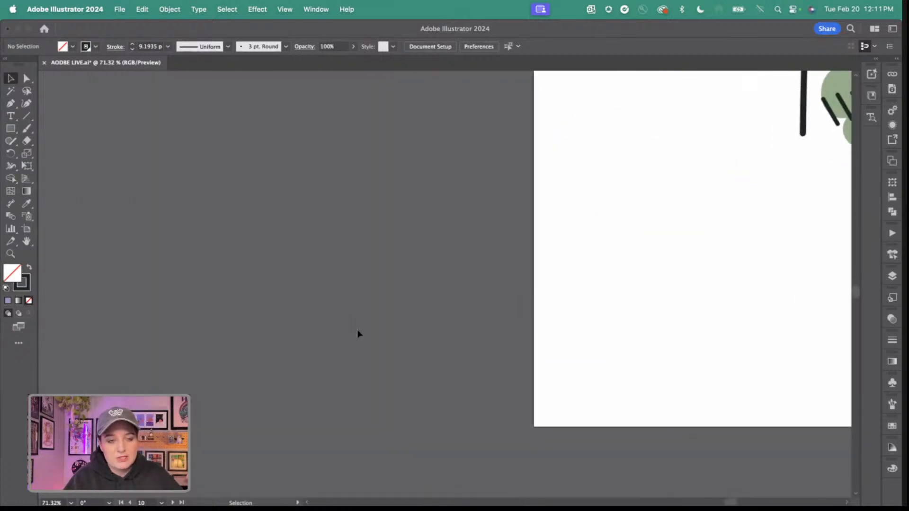
{"action": "scroll", "coordinate": [358, 334], "scroll_direction": "left", "scroll_amount": 8}
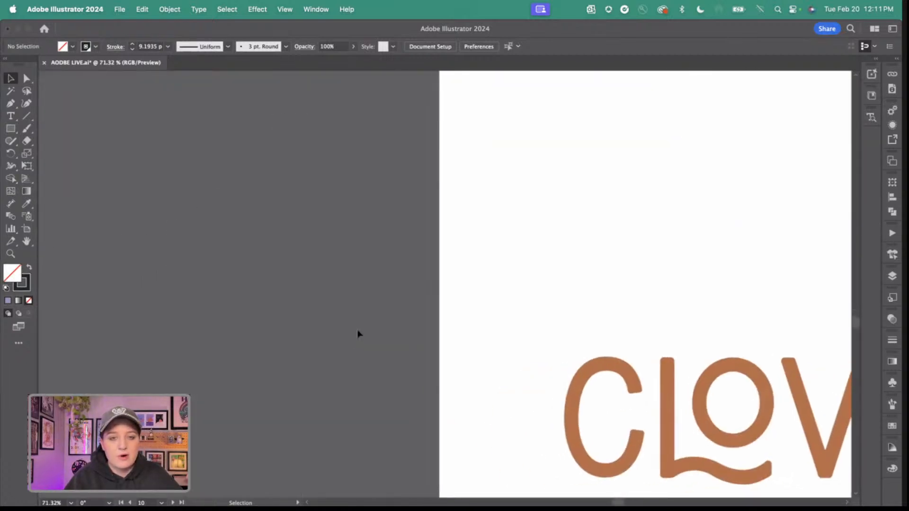
{"action": "scroll", "coordinate": [358, 334], "scroll_direction": "down", "scroll_amount": 5}
{"action": "scroll", "coordinate": [358, 334], "scroll_direction": "left", "scroll_amount": 12}
{"action": "scroll", "coordinate": [358, 334], "scroll_direction": "down", "scroll_amount": 3}
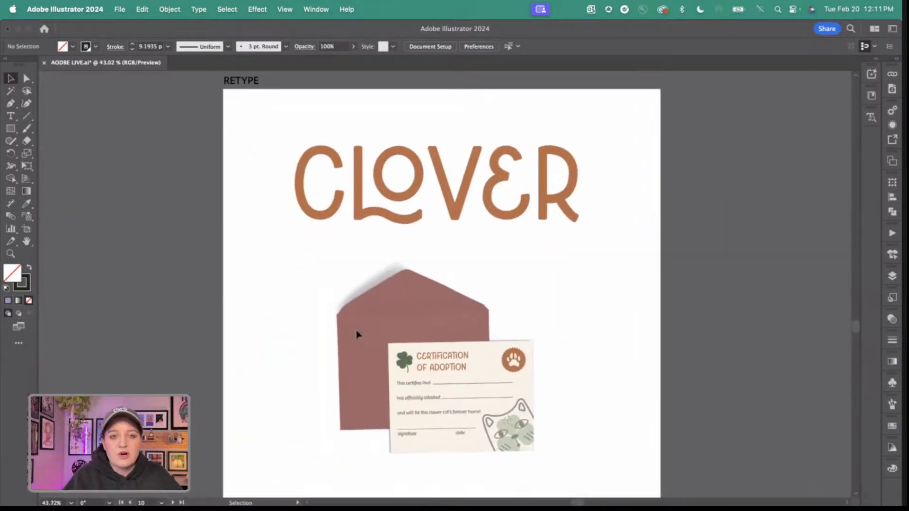
{"action": "scroll", "coordinate": [358, 335], "scroll_direction": "left", "scroll_amount": 3}
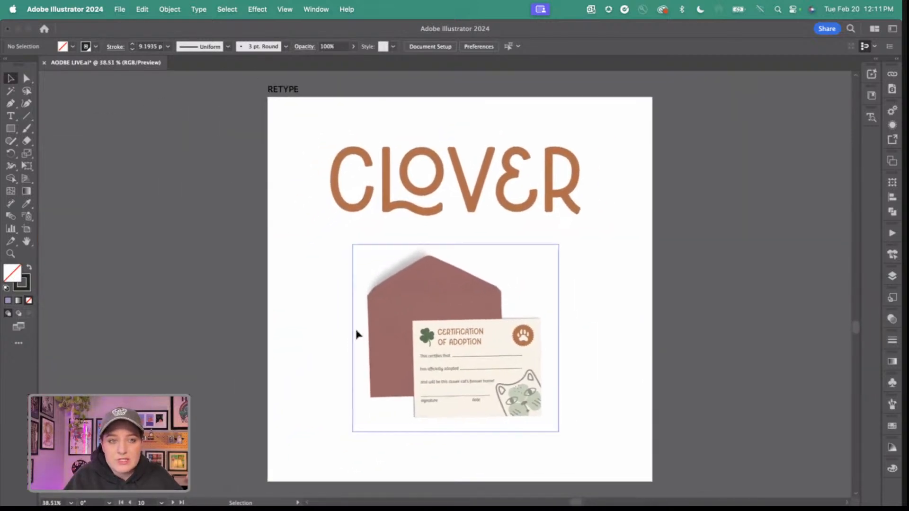
{"action": "scroll", "coordinate": [357, 331], "scroll_direction": "down", "scroll_amount": 1}
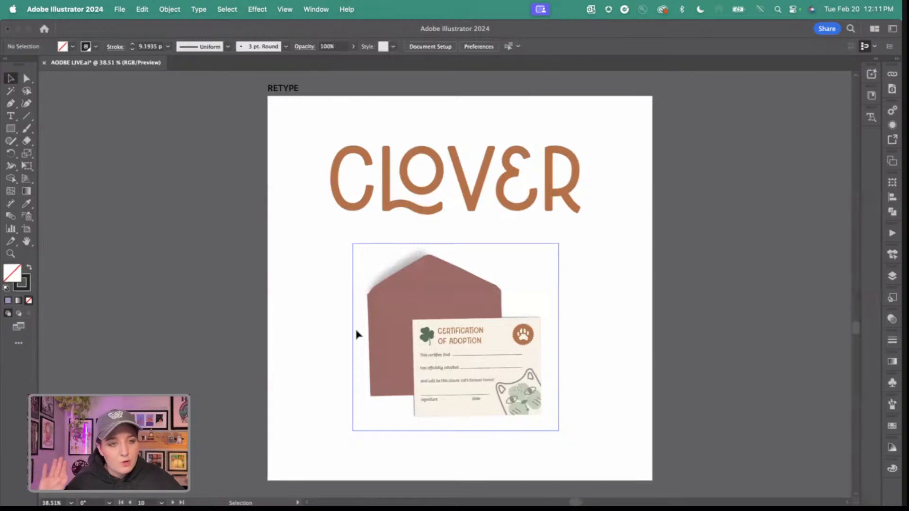
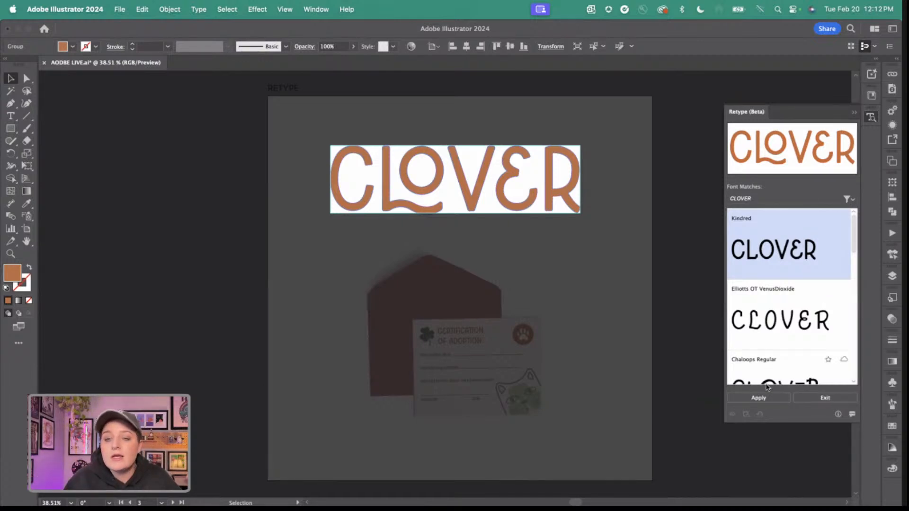
Convert the CLOVER lettering to live text in the Kindred font match and exit Retype.
{"action": "left_click", "coordinate": [766, 399]}
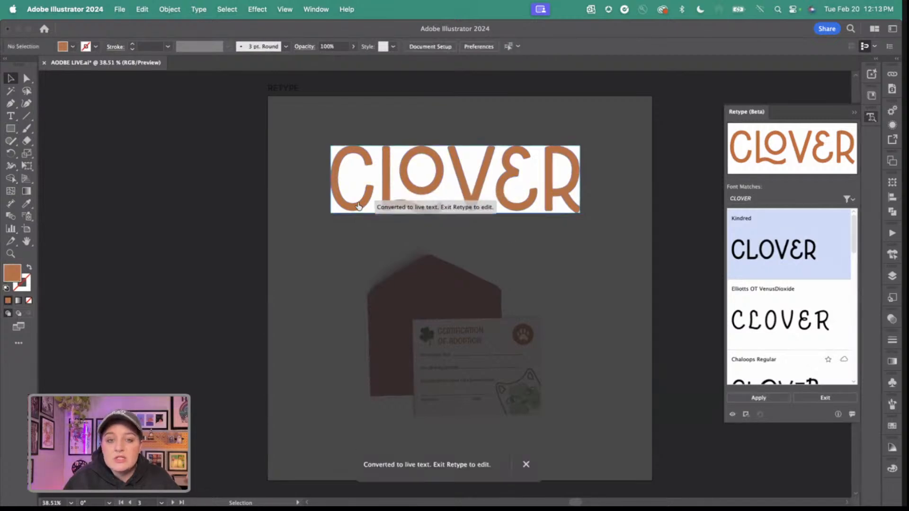
{"action": "left_click", "coordinate": [825, 398]}
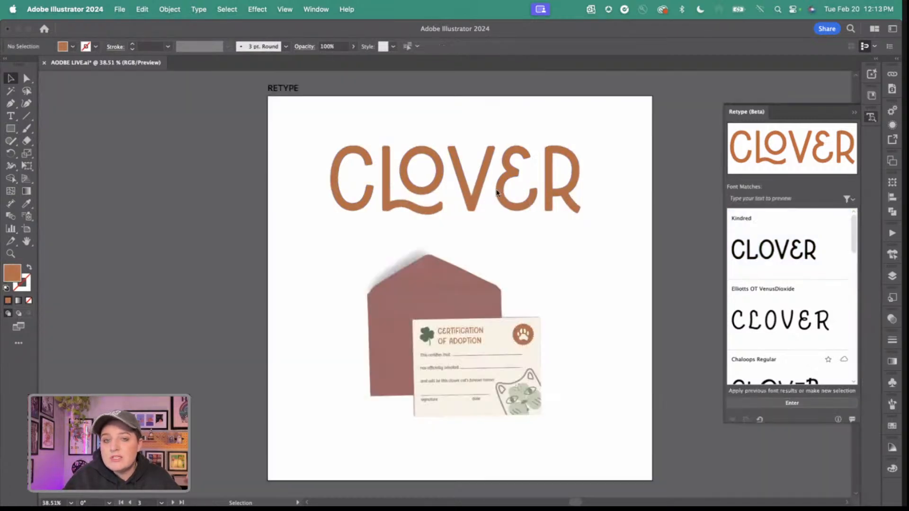
Isolate the converted lettering's group, select all of its text and retype it as CLOVER.
{"action": "left_click", "coordinate": [527, 192]}
{"action": "double_click", "coordinate": [528, 191]}
{"action": "left_click", "coordinate": [529, 189]}
{"action": "double_click", "coordinate": [529, 188]}
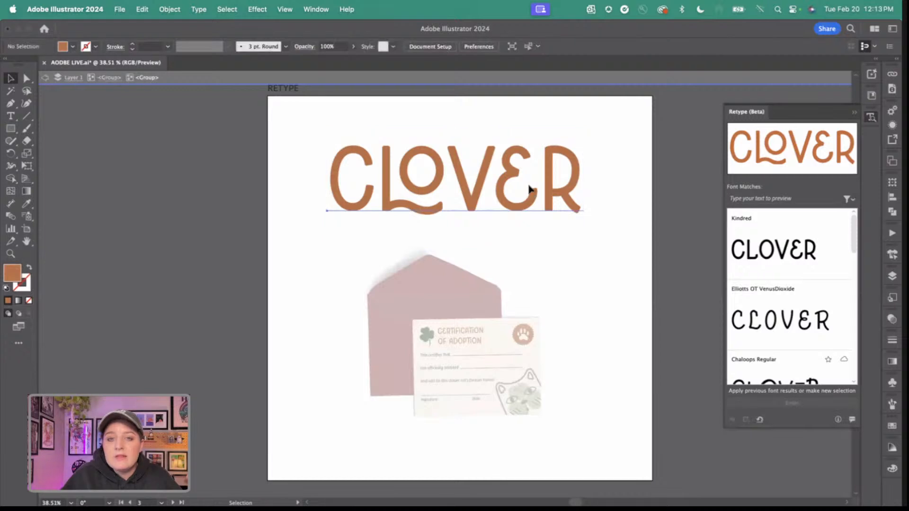
{"action": "left_click", "coordinate": [529, 188]}
{"action": "triple_click", "coordinate": [537, 185]}
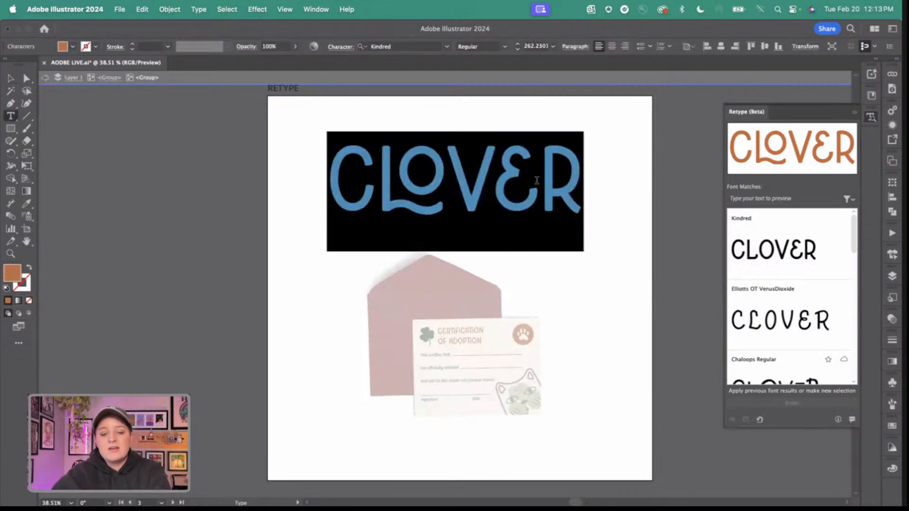
{"action": "type", "text": "CLOVER"}
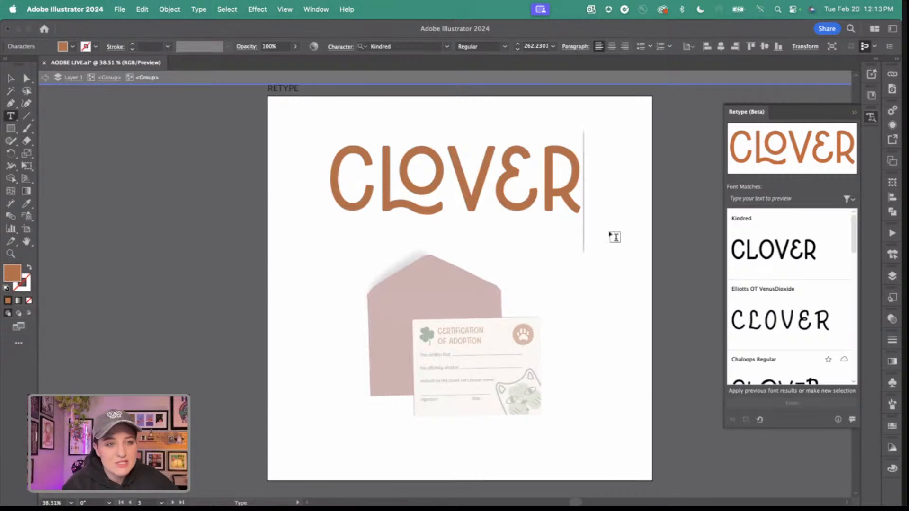
Collapse the Retype panel and leave text editing and the lettering group's isolation mode.
{"action": "left_click", "coordinate": [856, 113]}
{"action": "left_click", "coordinate": [633, 176]}
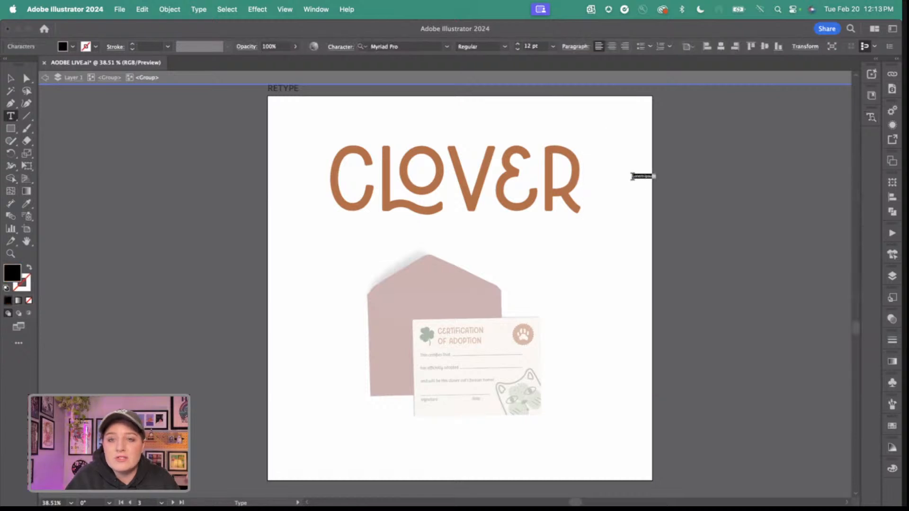
{"action": "key", "text": "Escape"}
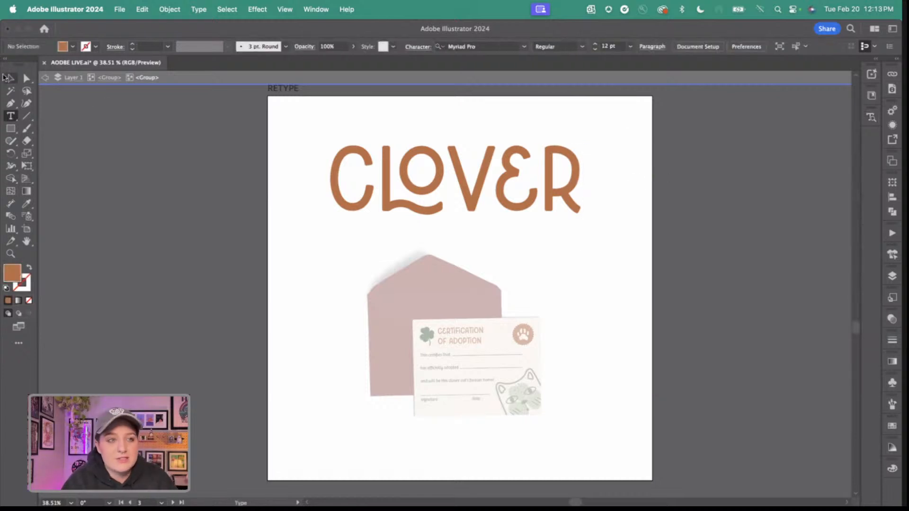
{"action": "key", "text": "Escape"}
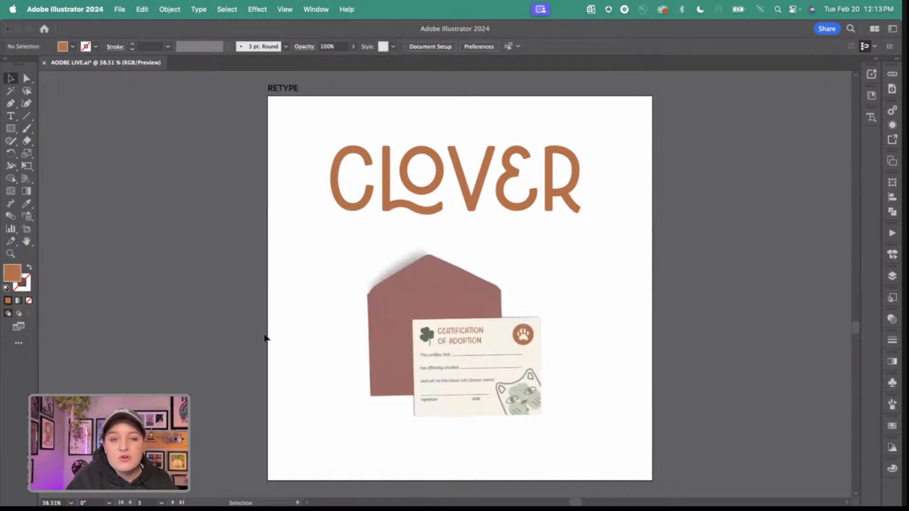
Select the envelope and certificate image, inspect it up close, and check it in Outline view before returning to Preview.
{"action": "left_click", "coordinate": [371, 337]}
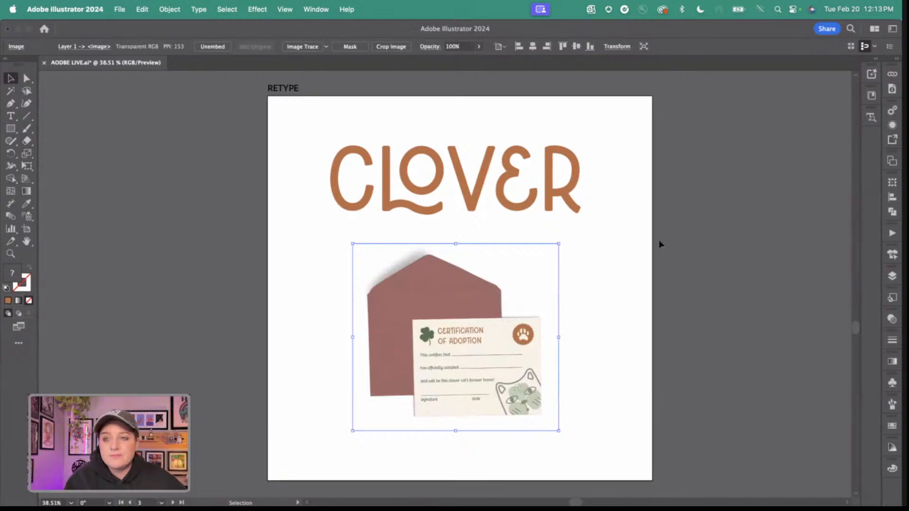
{"action": "scroll", "coordinate": [511, 452], "scroll_direction": "up", "scroll_amount": 5}
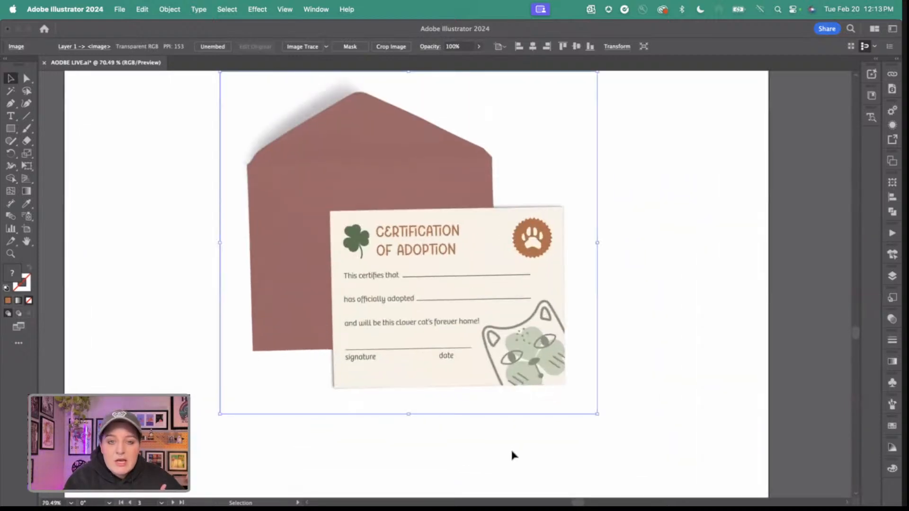
{"action": "scroll", "coordinate": [511, 451], "scroll_direction": "left", "scroll_amount": 2}
{"action": "scroll", "coordinate": [511, 451], "scroll_direction": "up", "scroll_amount": 1}
{"action": "scroll", "coordinate": [512, 449], "scroll_direction": "up", "scroll_amount": 3}
{"action": "scroll", "coordinate": [513, 452], "scroll_direction": "up", "scroll_amount": 1}
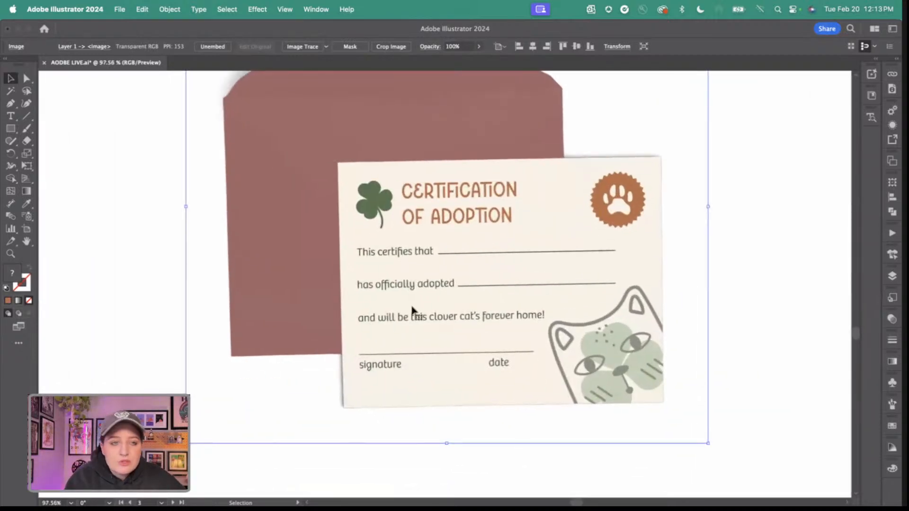
{"action": "key", "text": "super+y"}
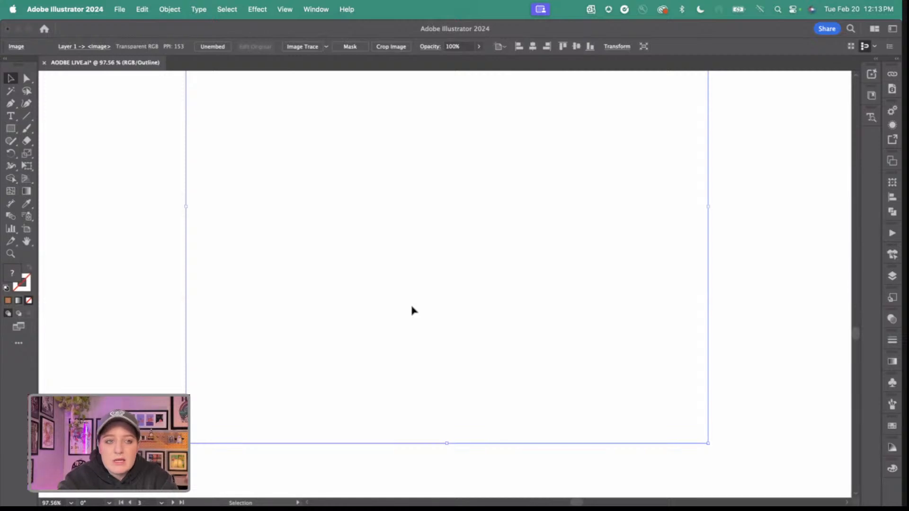
{"action": "key", "text": "super+y"}
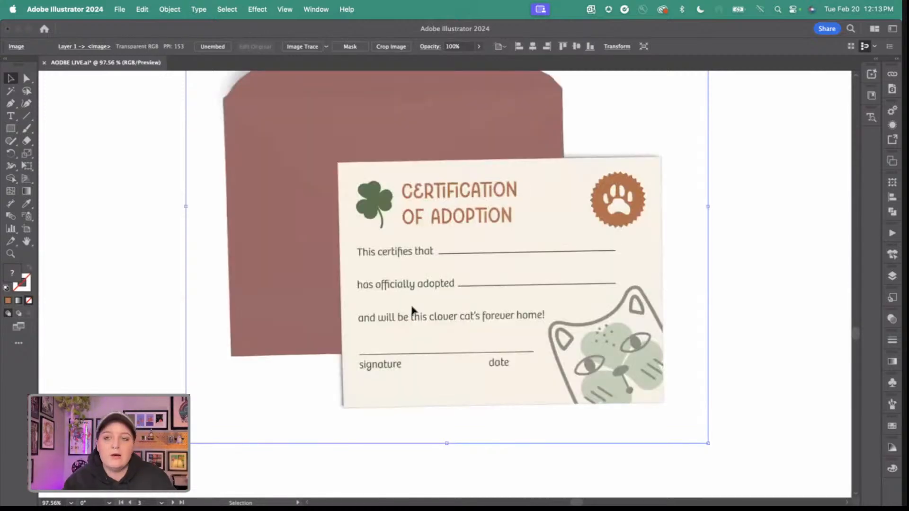
{"action": "scroll", "coordinate": [483, 317], "scroll_direction": "down", "scroll_amount": 3}
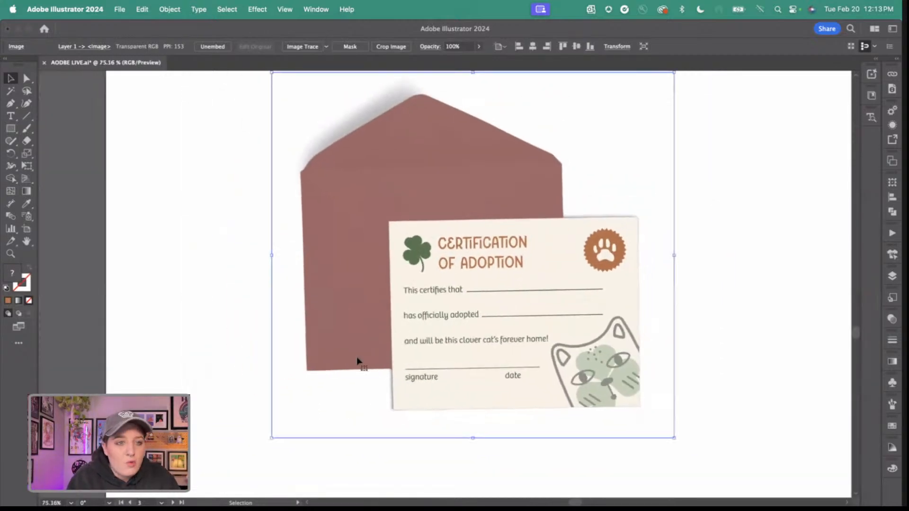
Run Retype on the certificate image and look up font matches for the words "certifies" and "officially".
{"action": "left_click", "coordinate": [872, 118]}
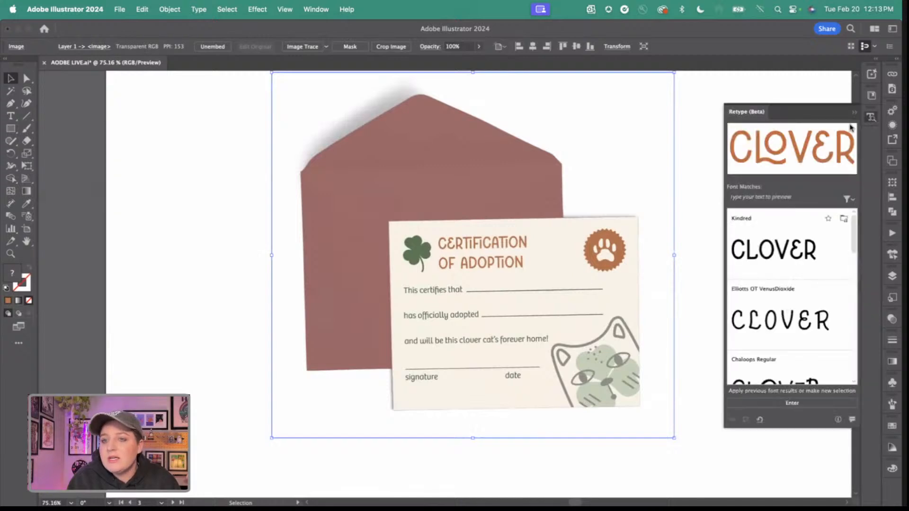
{"action": "left_click", "coordinate": [776, 403]}
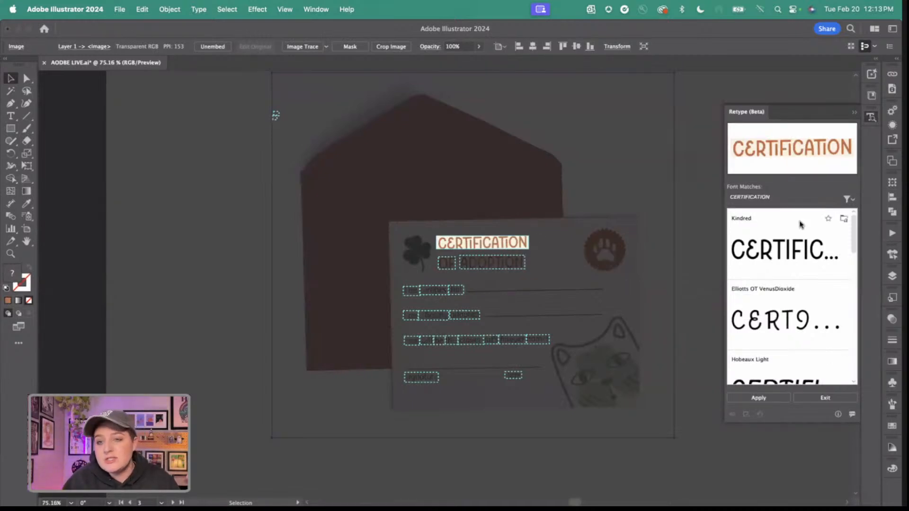
{"action": "left_click", "coordinate": [432, 290]}
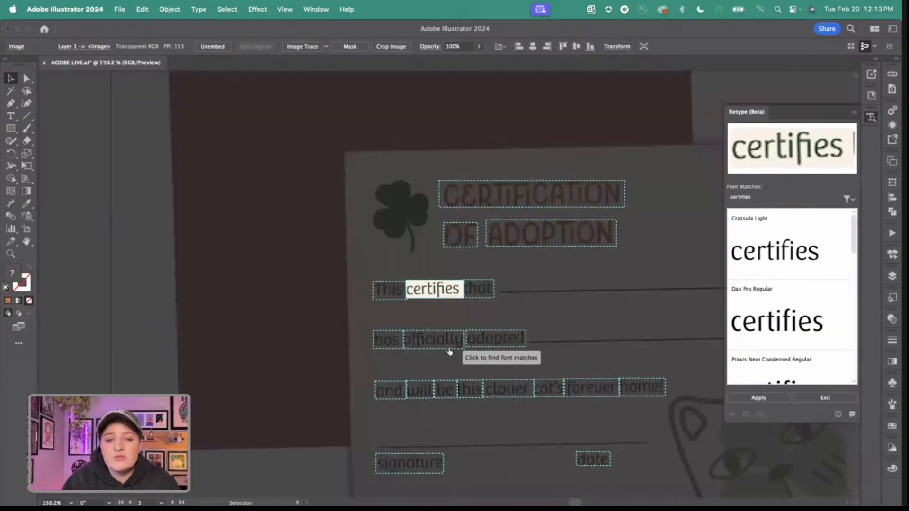
{"action": "left_click", "coordinate": [447, 344]}
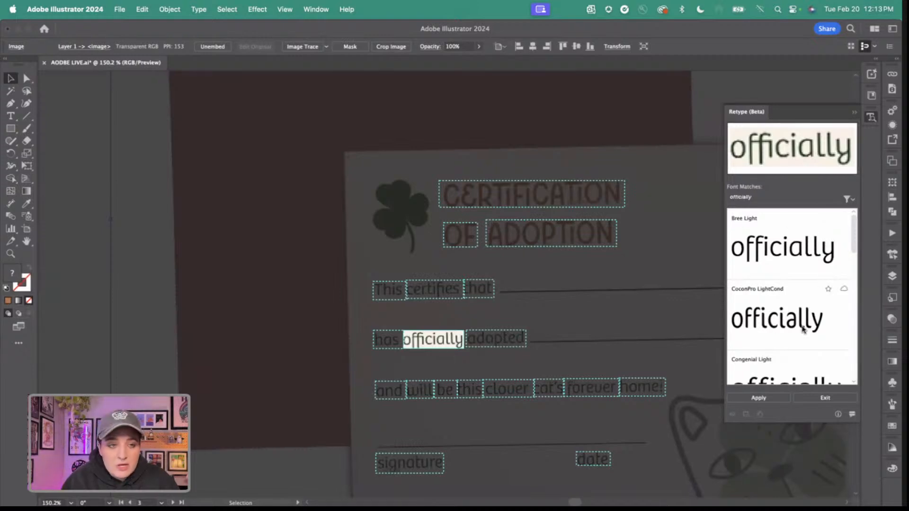
Compare the Bree Light and CoconPro LightCond matches for "officially", then exit Retype without applying and collapse its panel.
{"action": "left_click", "coordinate": [795, 285]}
{"action": "left_click", "coordinate": [796, 261]}
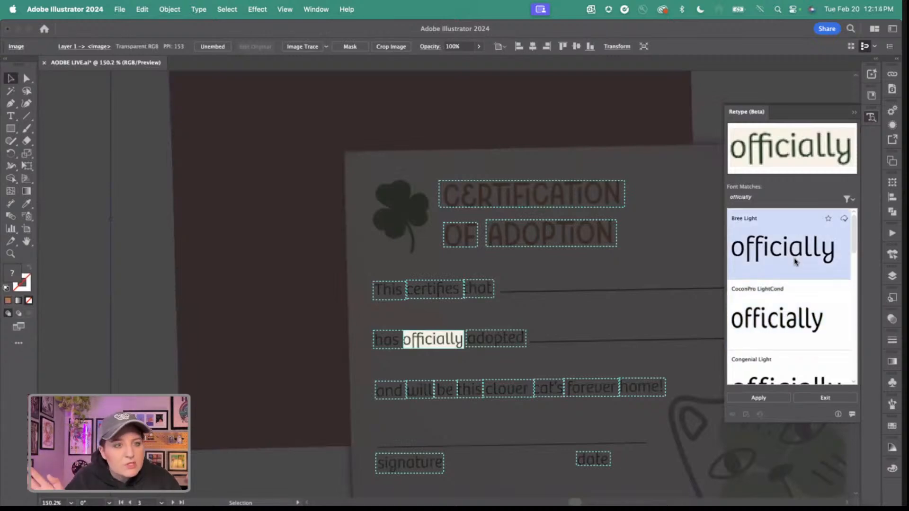
{"action": "left_click", "coordinate": [785, 316]}
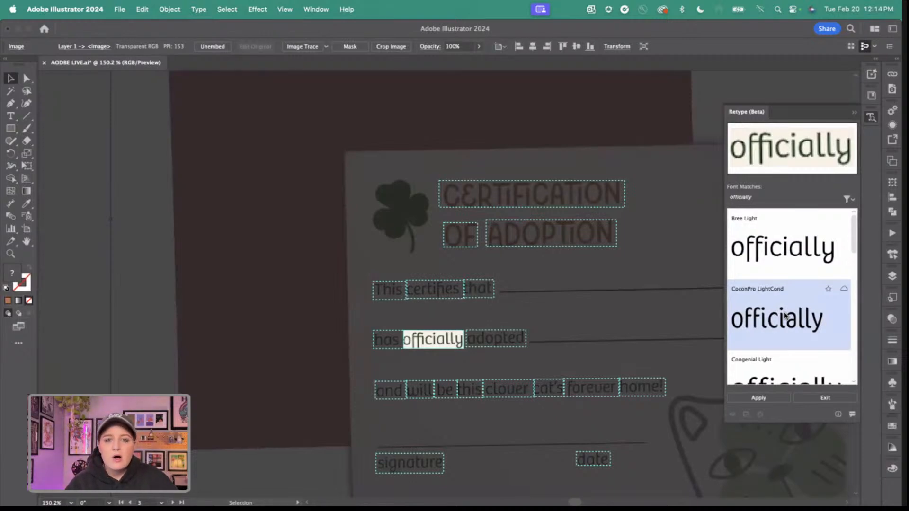
{"action": "left_click", "coordinate": [824, 401]}
{"action": "scroll", "coordinate": [588, 324], "scroll_direction": "down", "scroll_amount": 5}
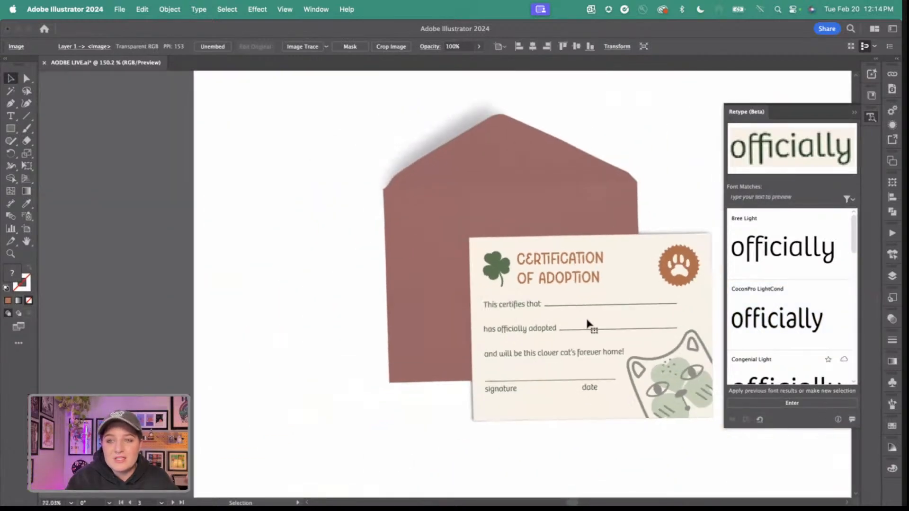
{"action": "left_click", "coordinate": [854, 114]}
Bring the PENCIL artboard with the CLOVER lettering into full view.
{"action": "scroll", "coordinate": [643, 183], "scroll_direction": "left", "scroll_amount": 2}
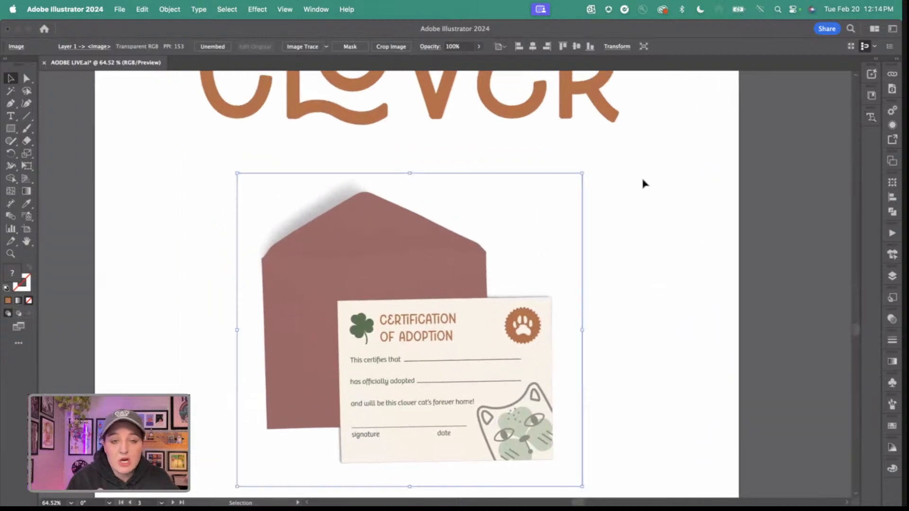
{"action": "scroll", "coordinate": [639, 185], "scroll_direction": "down", "scroll_amount": 3}
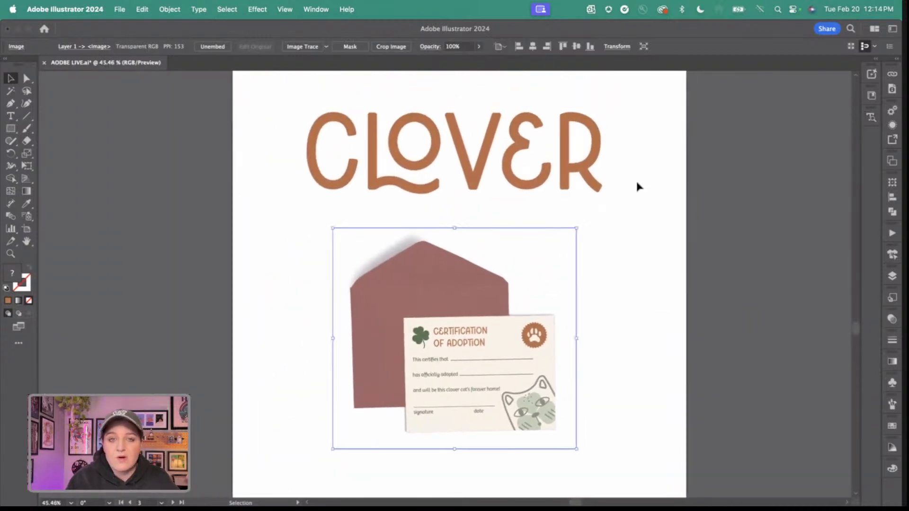
{"action": "scroll", "coordinate": [637, 184], "scroll_direction": "down", "scroll_amount": 2}
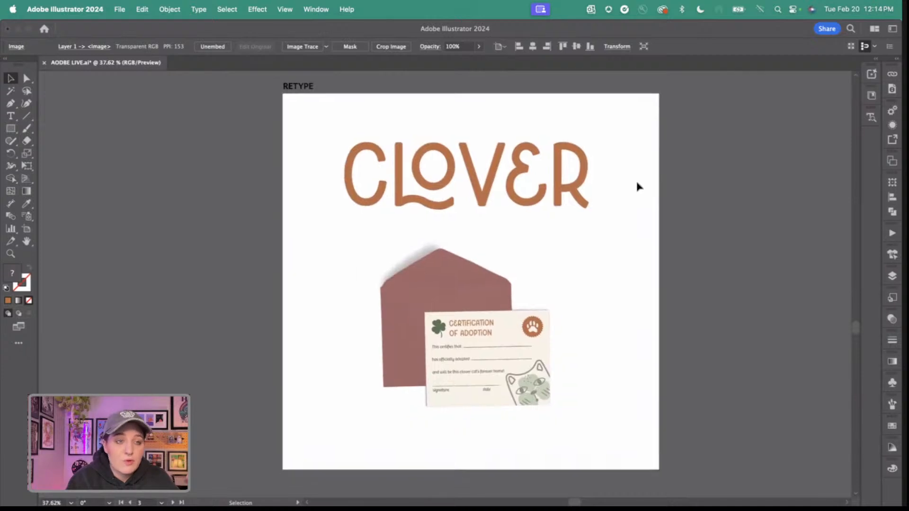
{"action": "scroll", "coordinate": [637, 186], "scroll_direction": "right", "scroll_amount": 10}
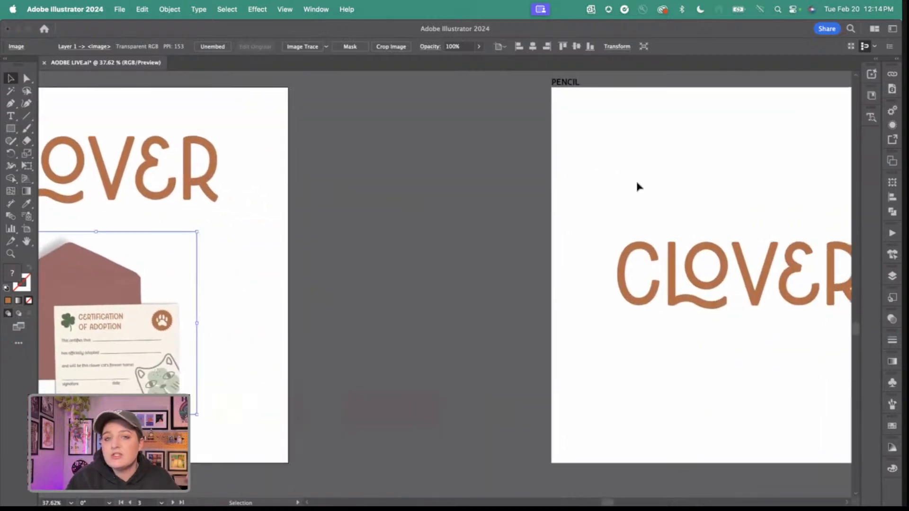
{"action": "scroll", "coordinate": [637, 184], "scroll_direction": "right", "scroll_amount": 5}
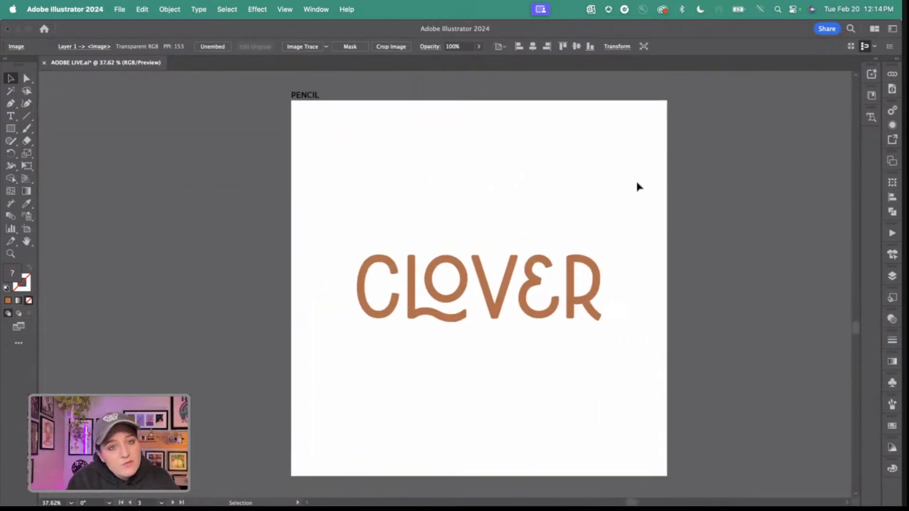
{"action": "scroll", "coordinate": [637, 184], "scroll_direction": "up", "scroll_amount": 1}
{"action": "scroll", "coordinate": [637, 186], "scroll_direction": "left", "scroll_amount": 2}
{"action": "scroll", "coordinate": [637, 186], "scroll_direction": "down", "scroll_amount": 1}
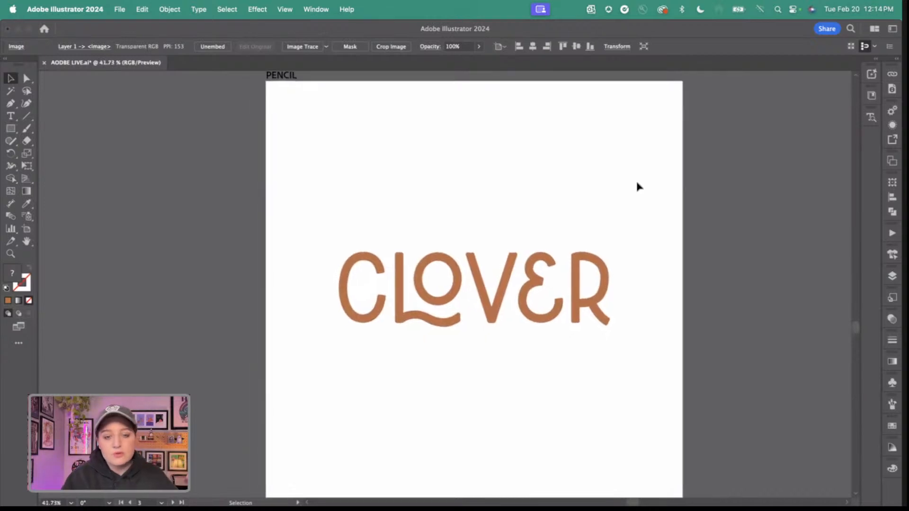
{"action": "scroll", "coordinate": [630, 187], "scroll_direction": "down", "scroll_amount": 1}
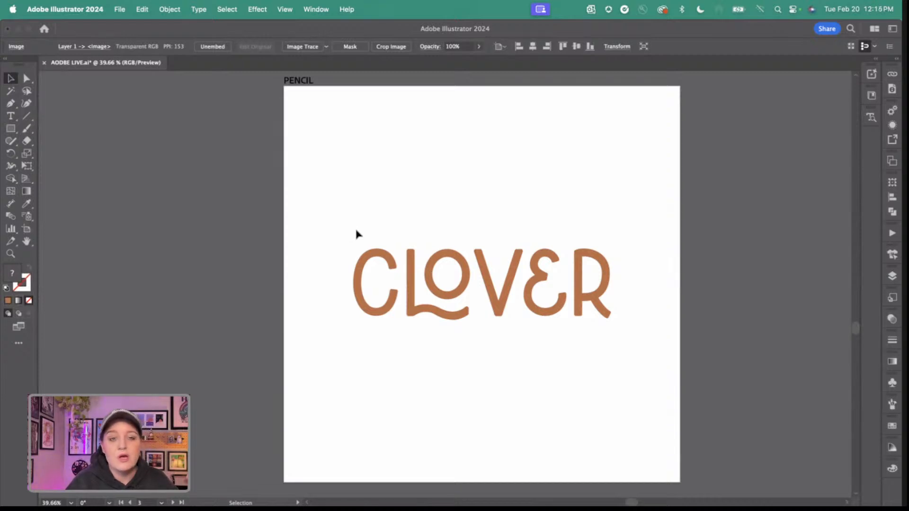
Select the CLOVER lettering on the PENCIL artboard and choose the Pencil tool from the Shaper tool group.
{"action": "left_click_drag", "start_coordinate": [355, 230], "coordinate": [635, 334]}
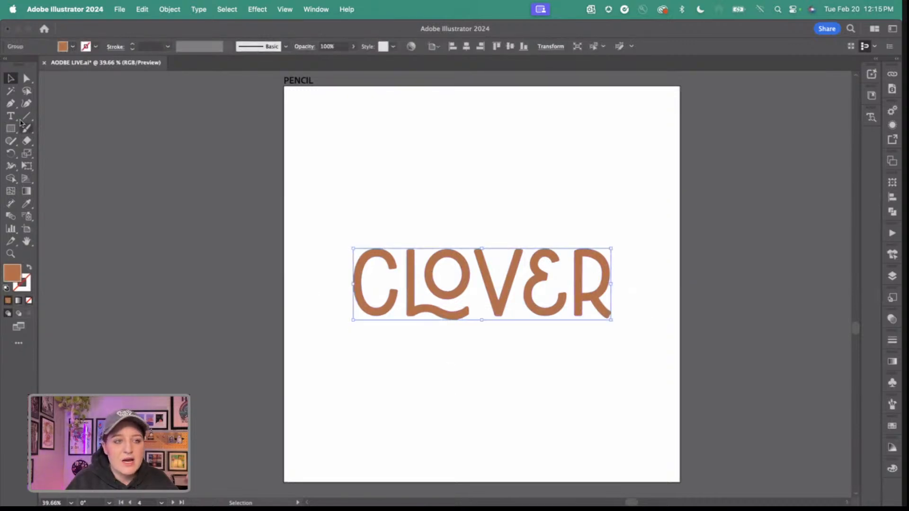
{"action": "left_click", "coordinate": [10, 105]}
{"action": "left_click", "coordinate": [10, 105]}
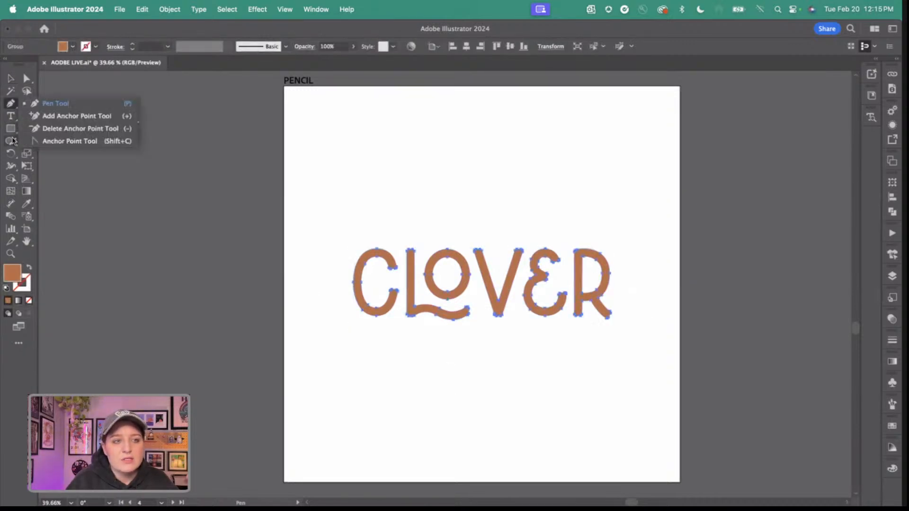
{"action": "left_click", "coordinate": [11, 141]}
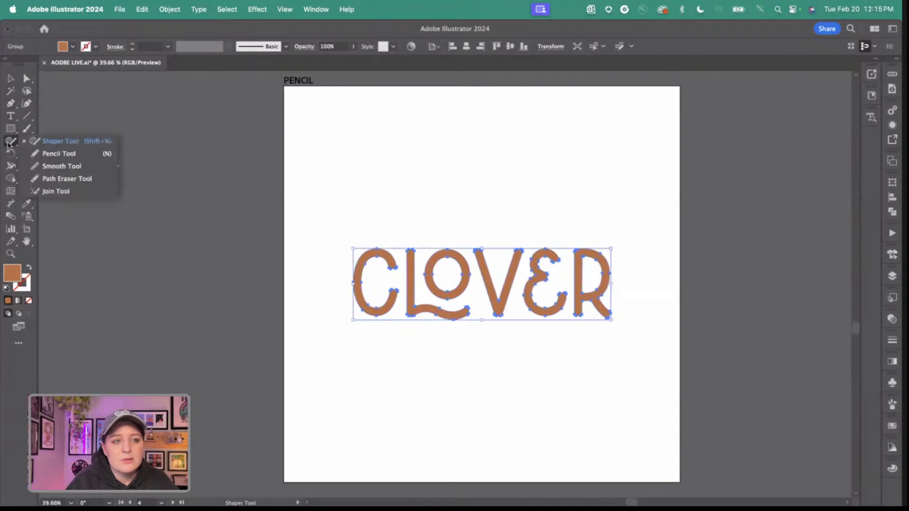
{"action": "left_click", "coordinate": [11, 142]}
{"action": "left_click", "coordinate": [35, 154]}
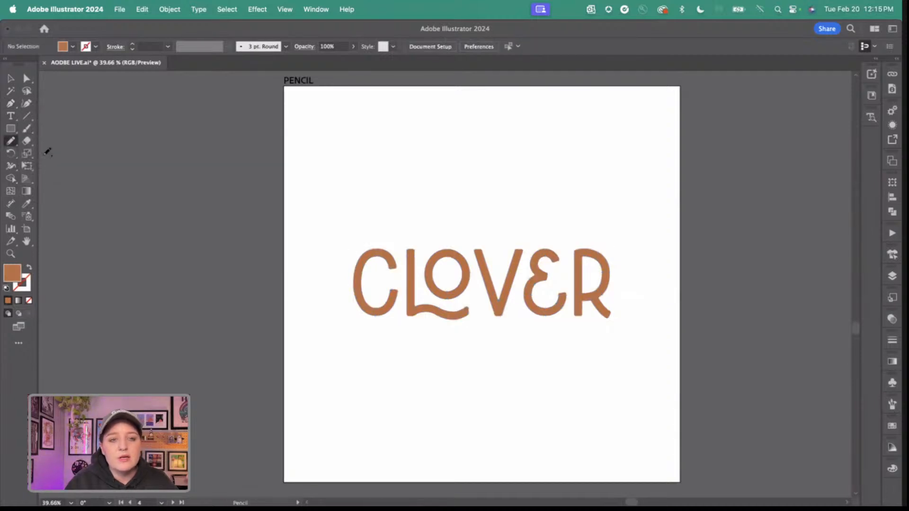
With the Pencil tool, redraw the L of the CLOVER lettering with a flared base and a thicker, rounded wavy tail.
{"action": "scroll", "coordinate": [476, 314], "scroll_direction": "up", "scroll_amount": 5}
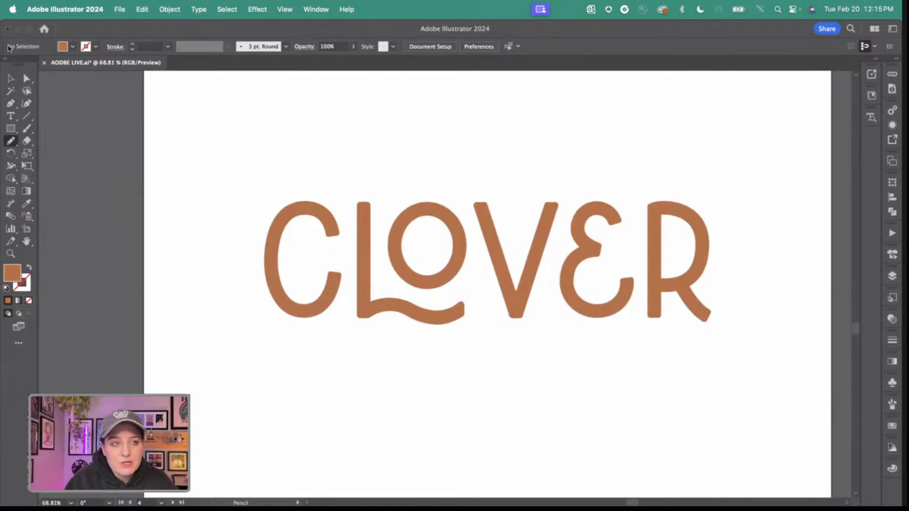
{"action": "left_click", "coordinate": [11, 77]}
{"action": "left_click", "coordinate": [300, 221]}
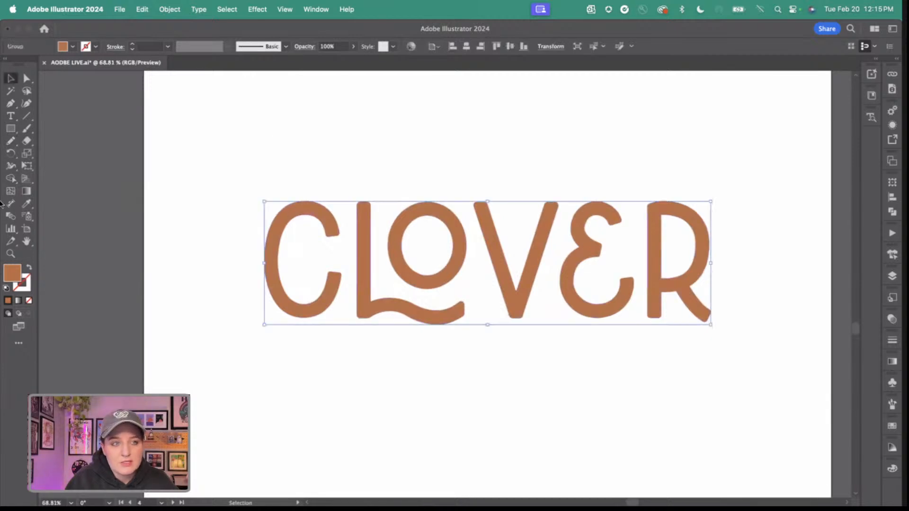
{"action": "left_click", "coordinate": [7, 141]}
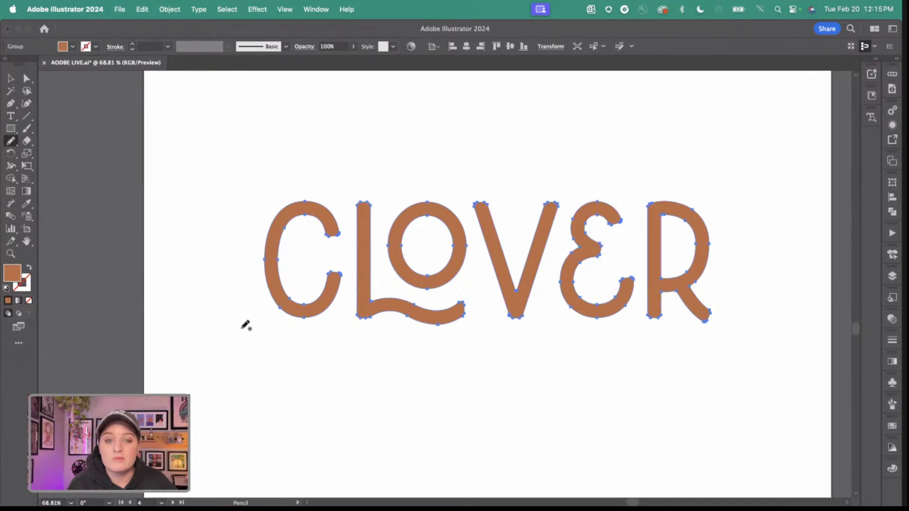
{"action": "scroll", "coordinate": [245, 325], "scroll_direction": "up", "scroll_amount": 3}
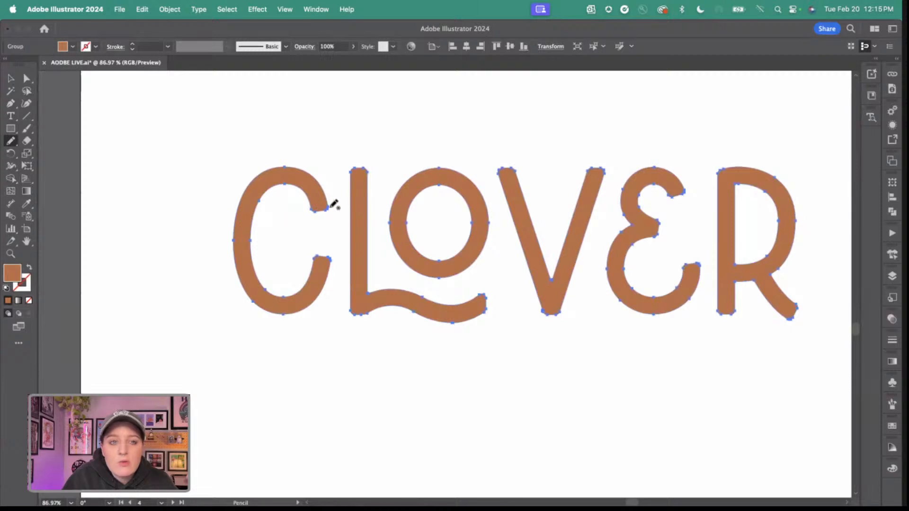
{"action": "scroll", "coordinate": [340, 255], "scroll_direction": "up", "scroll_amount": 4}
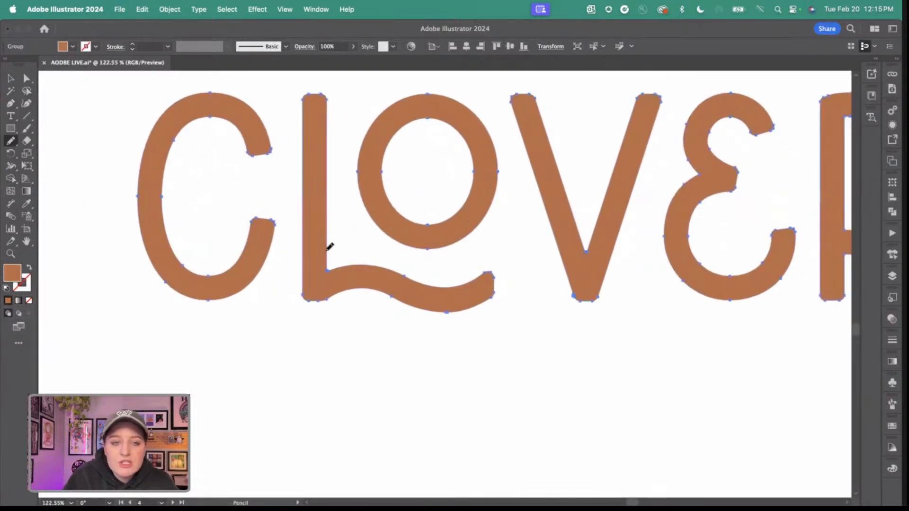
{"action": "mouse_move", "coordinate": [333, 265]}
{"action": "left_mouse_down"}
{"action": "mouse_move", "coordinate": [370, 263]}
{"action": "mouse_move", "coordinate": [448, 281]}
{"action": "mouse_move", "coordinate": [490, 267]}
{"action": "mouse_move", "coordinate": [509, 286]}
{"action": "mouse_move", "coordinate": [498, 307]}
{"action": "mouse_move", "coordinate": [473, 319]}
{"action": "mouse_move", "coordinate": [445, 320]}
{"action": "mouse_move", "coordinate": [382, 289]}
{"action": "mouse_move", "coordinate": [304, 302]}
{"action": "mouse_move", "coordinate": [307, 224]}
{"action": "left_mouse_up"}
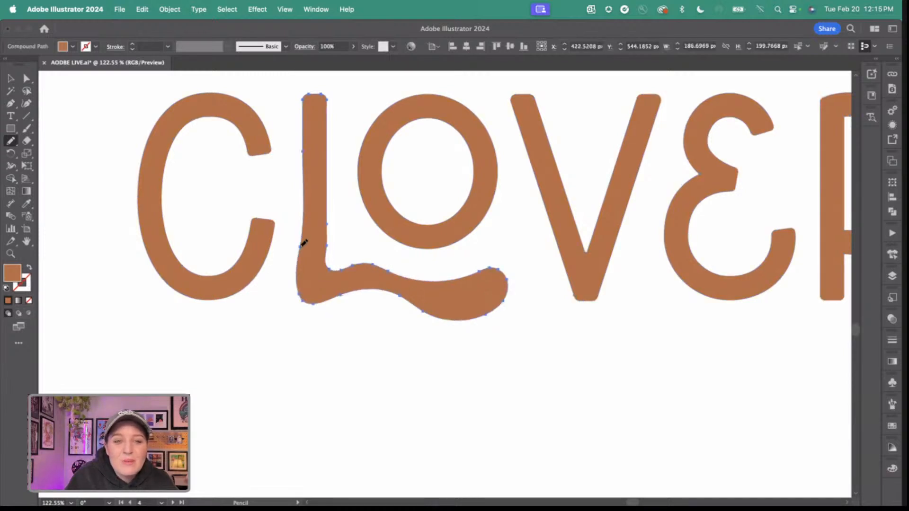
{"action": "scroll", "coordinate": [394, 314], "scroll_direction": "down", "scroll_amount": 5}
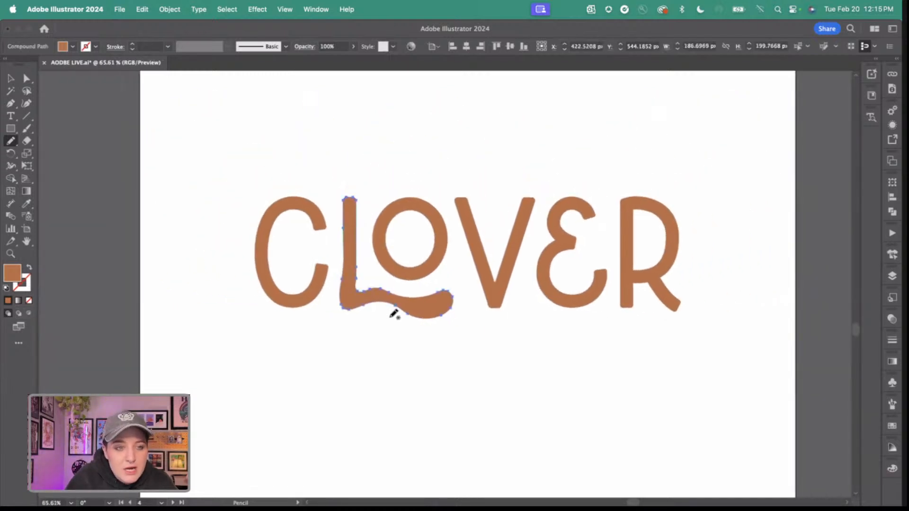
{"action": "scroll", "coordinate": [395, 314], "scroll_direction": "up", "scroll_amount": 2}
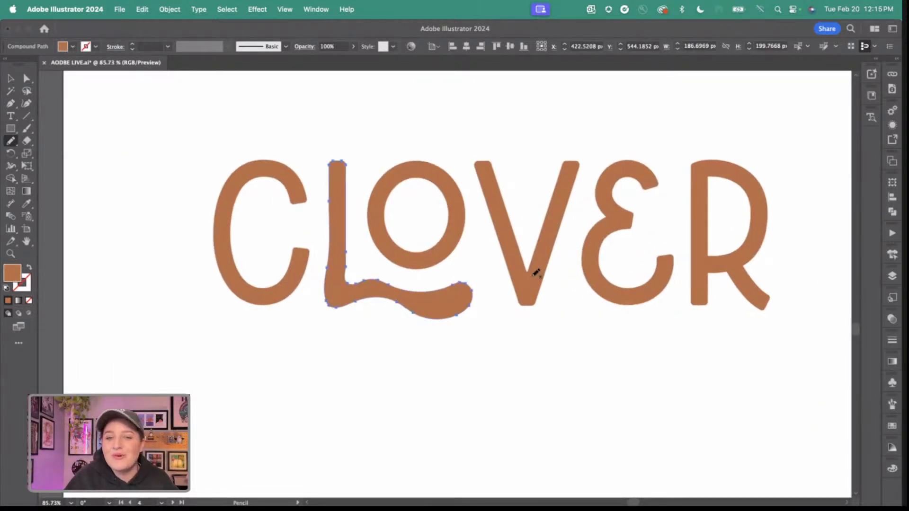
Reselect the CLOVER lettering and redraw the R's leg with the Pencil tool as a thick swash curling upward.
{"action": "left_click", "coordinate": [10, 78]}
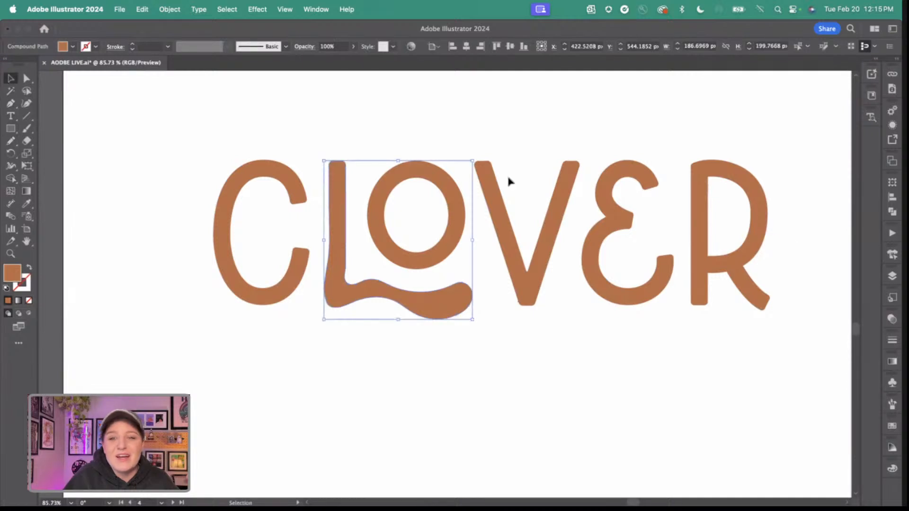
{"action": "left_click", "coordinate": [732, 231]}
{"action": "left_click", "coordinate": [701, 223]}
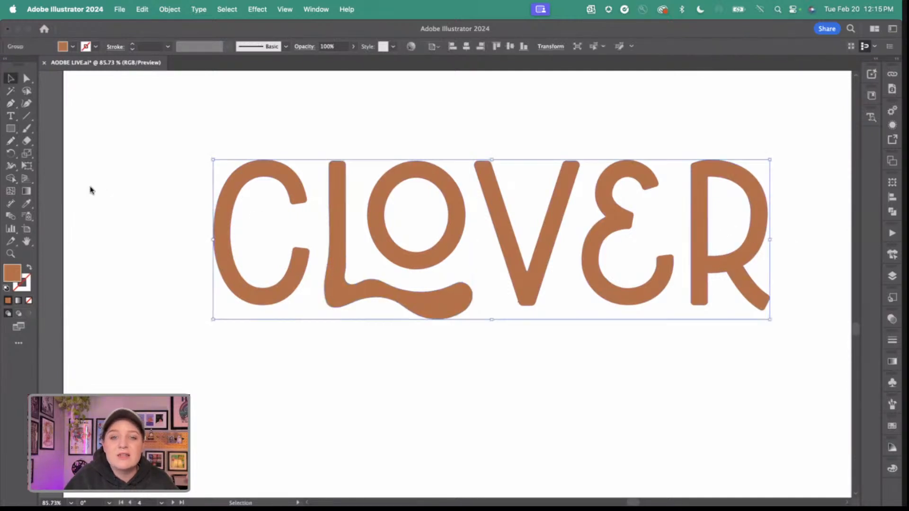
{"action": "left_click", "coordinate": [10, 140]}
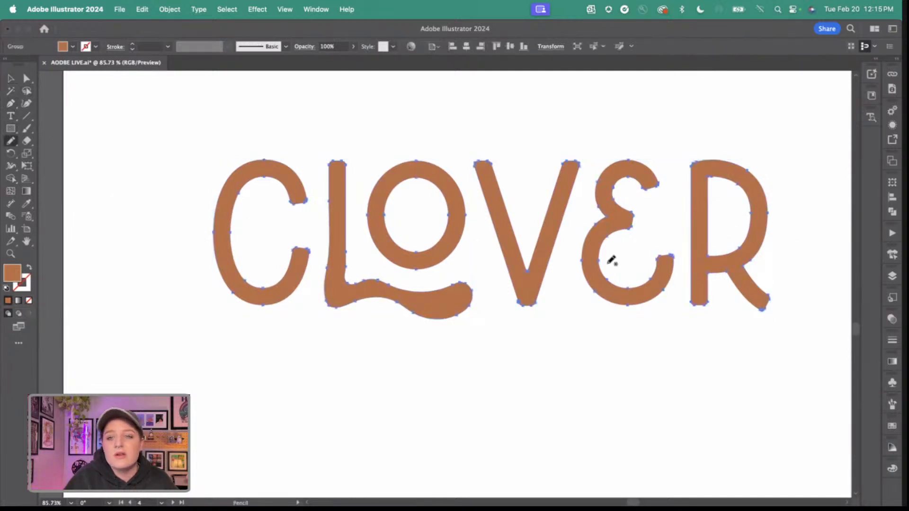
{"action": "scroll", "coordinate": [611, 258], "scroll_direction": "up", "scroll_amount": 5}
{"action": "scroll", "coordinate": [639, 267], "scroll_direction": "down", "scroll_amount": 3}
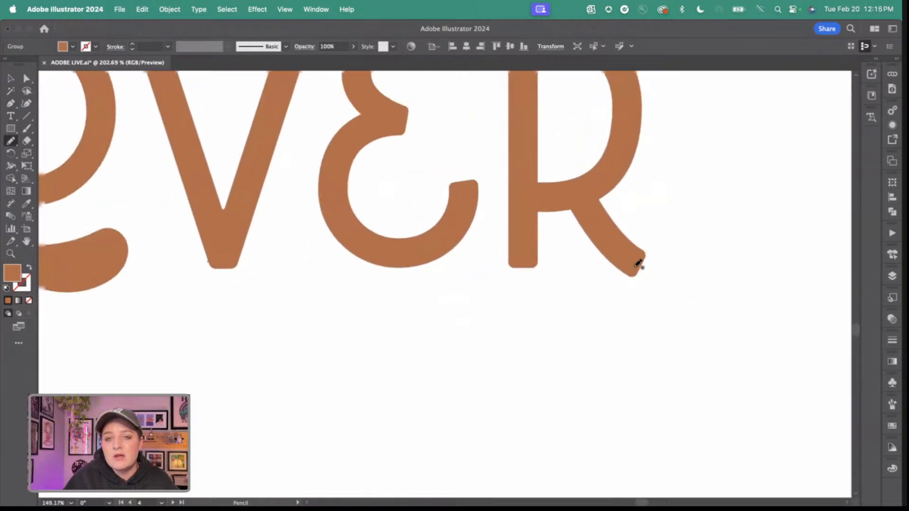
{"action": "mouse_move", "coordinate": [619, 274]}
{"action": "left_mouse_down"}
{"action": "mouse_move", "coordinate": [663, 278]}
{"action": "mouse_move", "coordinate": [672, 256]}
{"action": "mouse_move", "coordinate": [648, 237]}
{"action": "mouse_move", "coordinate": [675, 213]}
{"action": "left_mouse_up"}
{"action": "mouse_move", "coordinate": [730, 269]}
{"action": "left_mouse_down"}
{"action": "mouse_move", "coordinate": [708, 315]}
{"action": "mouse_move", "coordinate": [668, 328]}
{"action": "mouse_move", "coordinate": [634, 327]}
{"action": "mouse_move", "coordinate": [589, 279]}
{"action": "left_mouse_up"}
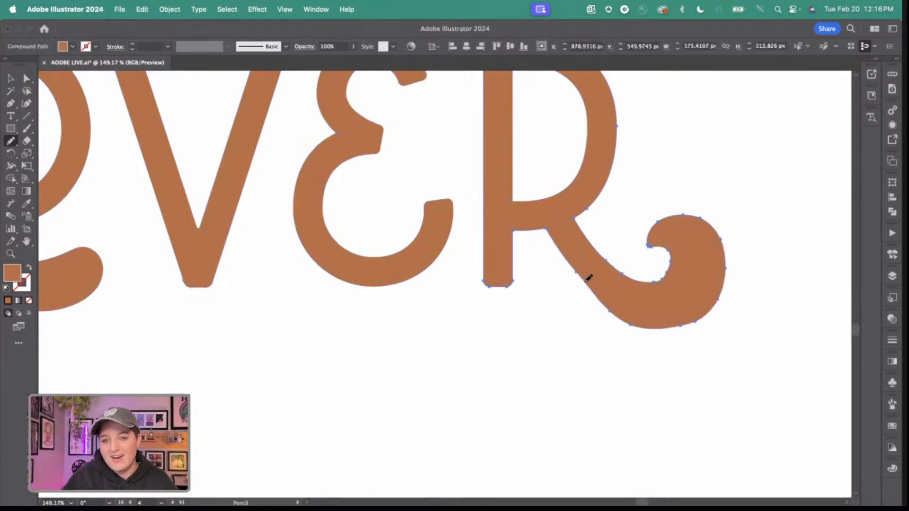
{"action": "key", "text": "super+0"}
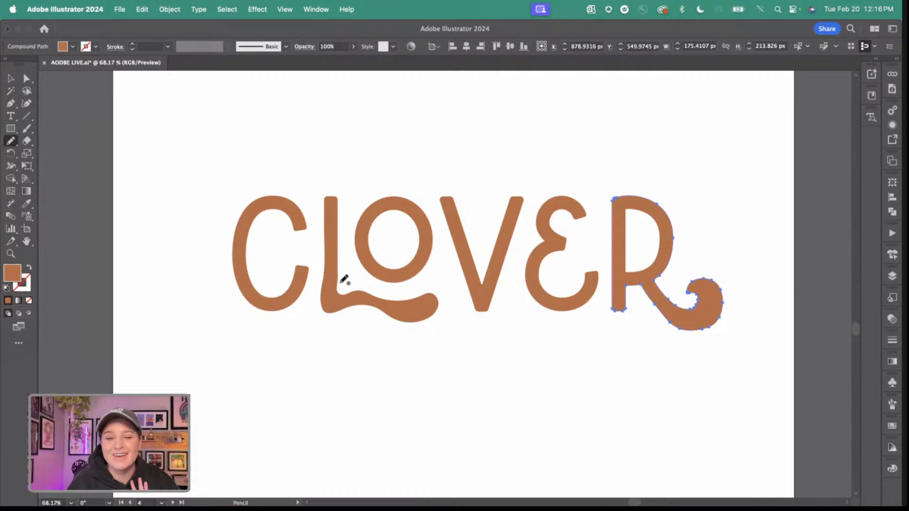
Bring the DISTORT & TRANSFORM artboard with the three circles into full view and clear the selection.
{"action": "key", "text": "v"}
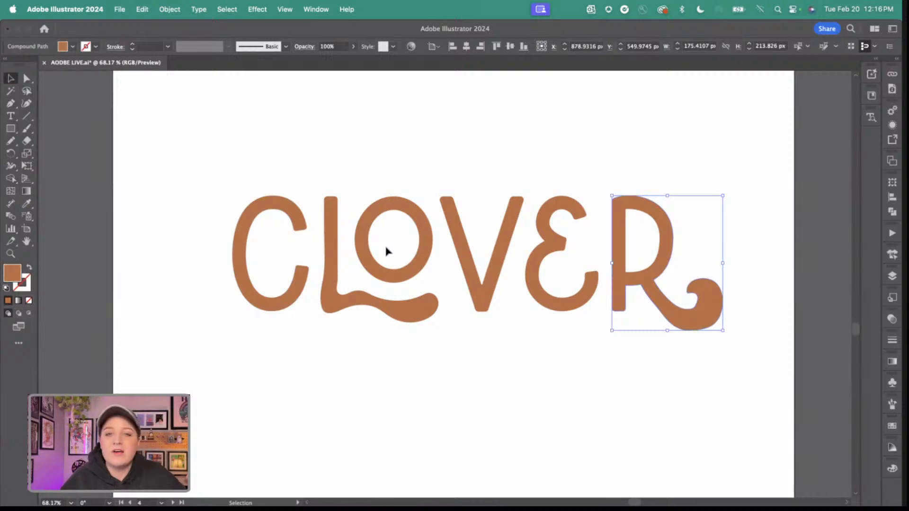
{"action": "scroll", "coordinate": [386, 251], "scroll_direction": "right", "scroll_amount": 15}
{"action": "scroll", "coordinate": [386, 251], "scroll_direction": "down", "scroll_amount": 6}
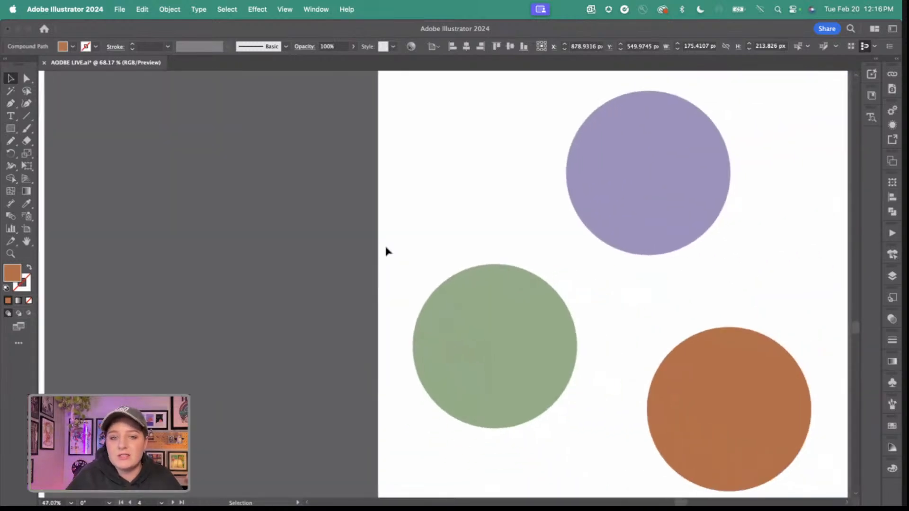
{"action": "scroll", "coordinate": [386, 251], "scroll_direction": "right", "scroll_amount": 5}
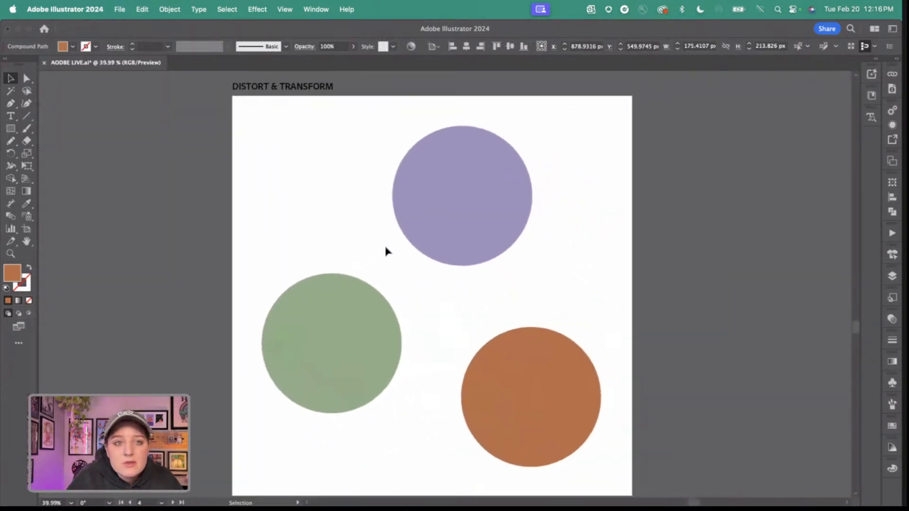
{"action": "left_click", "coordinate": [363, 224]}
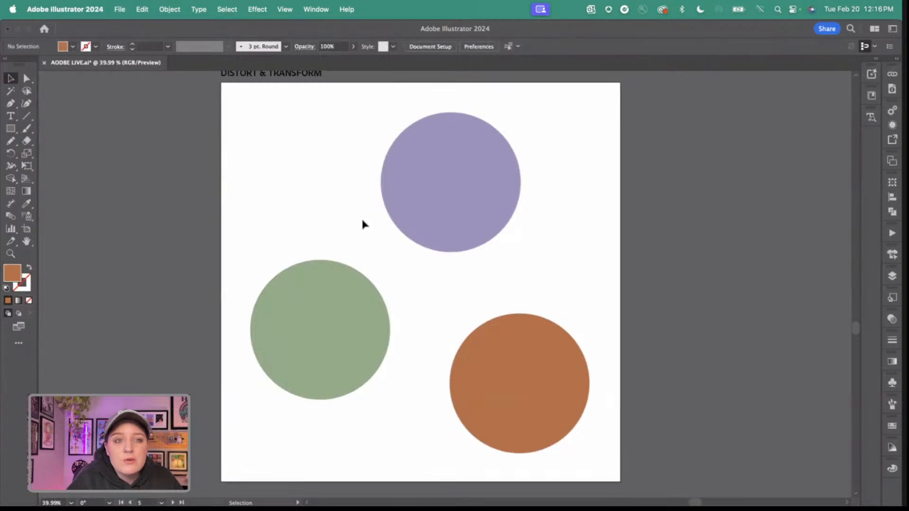
{"action": "scroll", "coordinate": [362, 224], "scroll_direction": "up", "scroll_amount": 1}
{"action": "scroll", "coordinate": [363, 224], "scroll_direction": "left", "scroll_amount": 1}
{"action": "scroll", "coordinate": [363, 220], "scroll_direction": "down", "scroll_amount": 1}
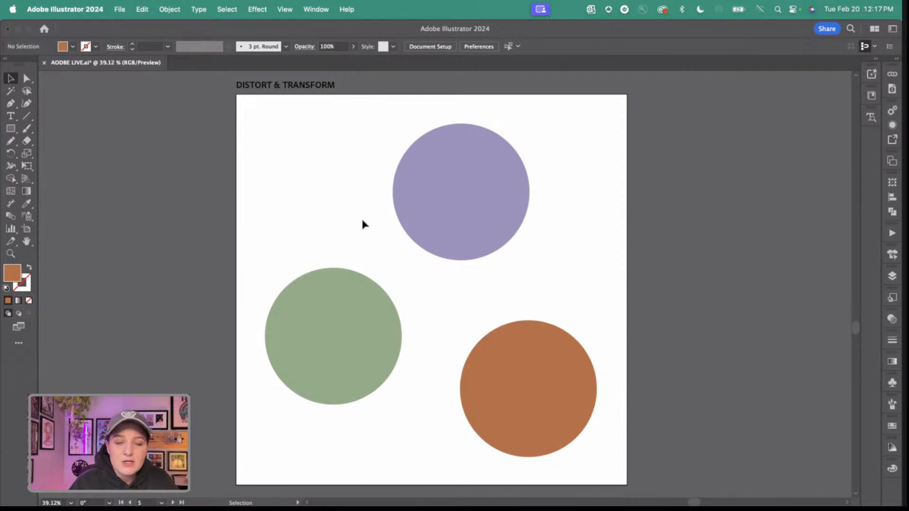
{"action": "left_click", "coordinate": [258, 8]}
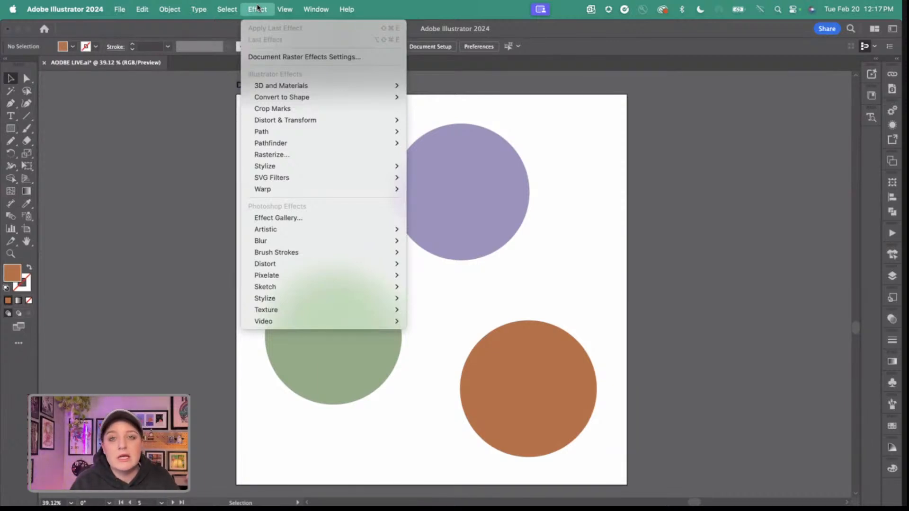
{"action": "left_click", "coordinate": [489, 95]}
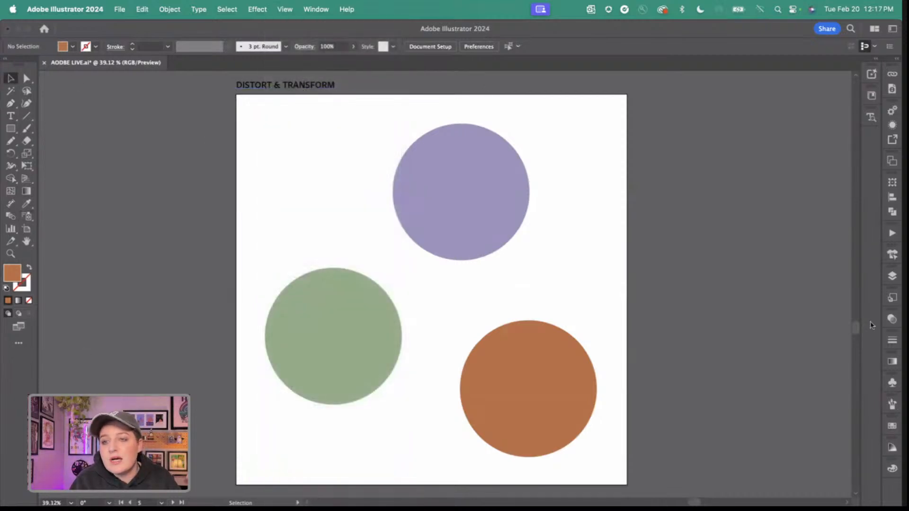
{"action": "left_click", "coordinate": [251, 9]}
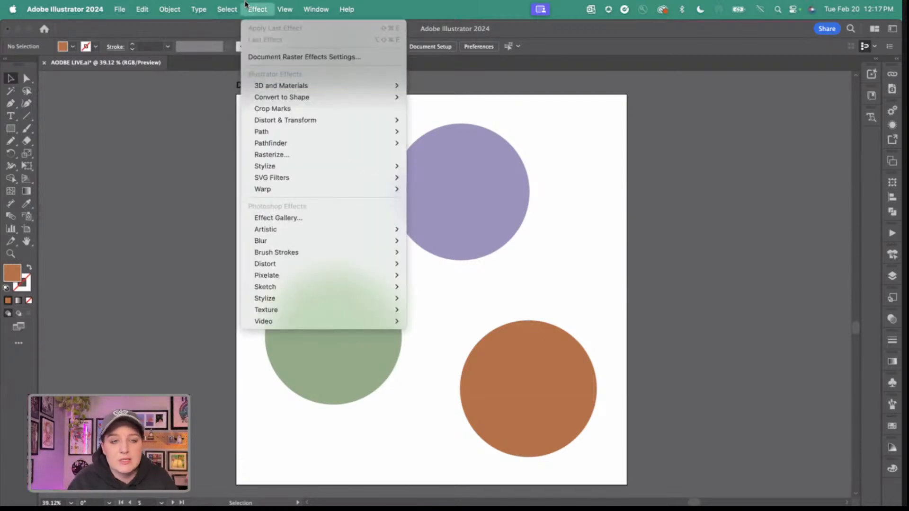
{"action": "left_click", "coordinate": [631, 187]}
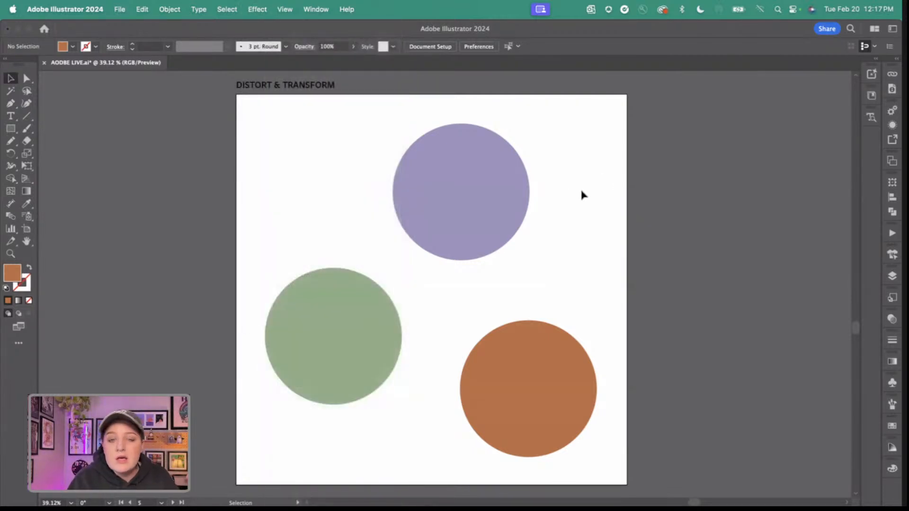
Apply a Pucker & Bloat effect of -54% to the purple circle and move the resulting star slightly down.
{"action": "left_click", "coordinate": [457, 194]}
{"action": "left_click", "coordinate": [262, 17]}
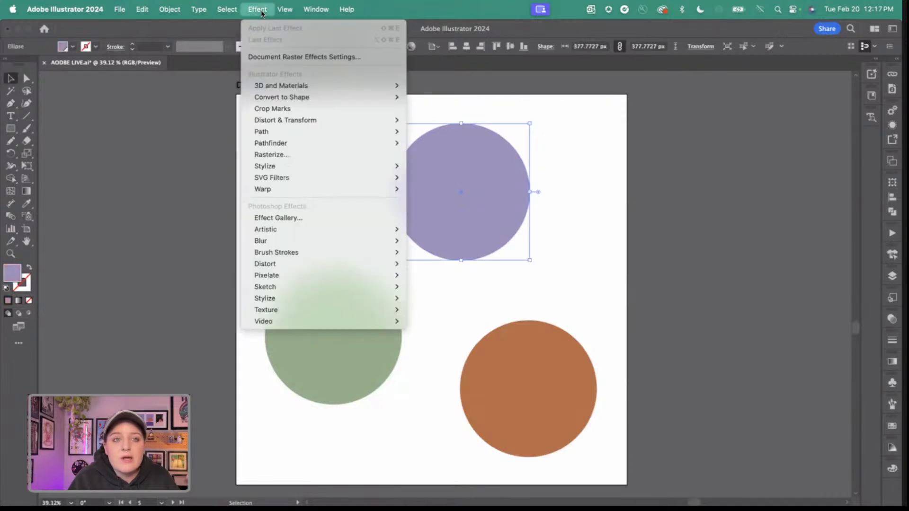
{"action": "mouse_move", "coordinate": [290, 120]}
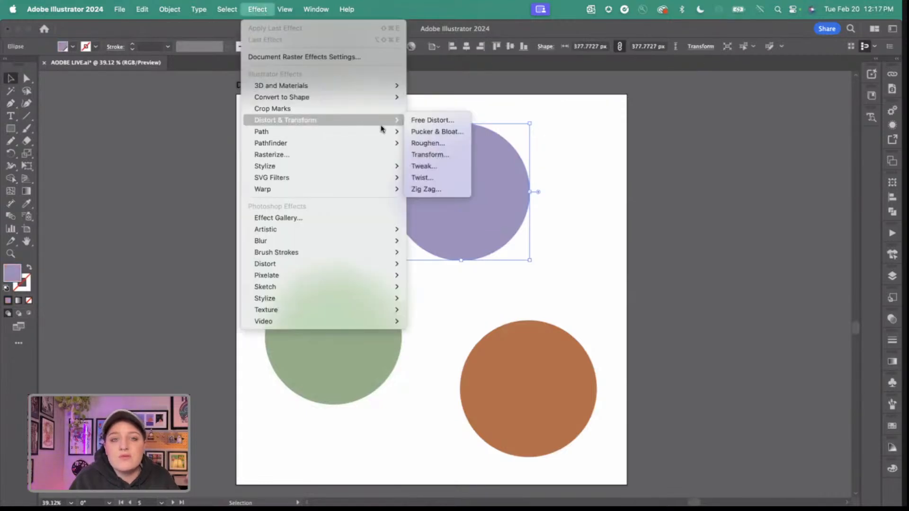
{"action": "left_click", "coordinate": [426, 132]}
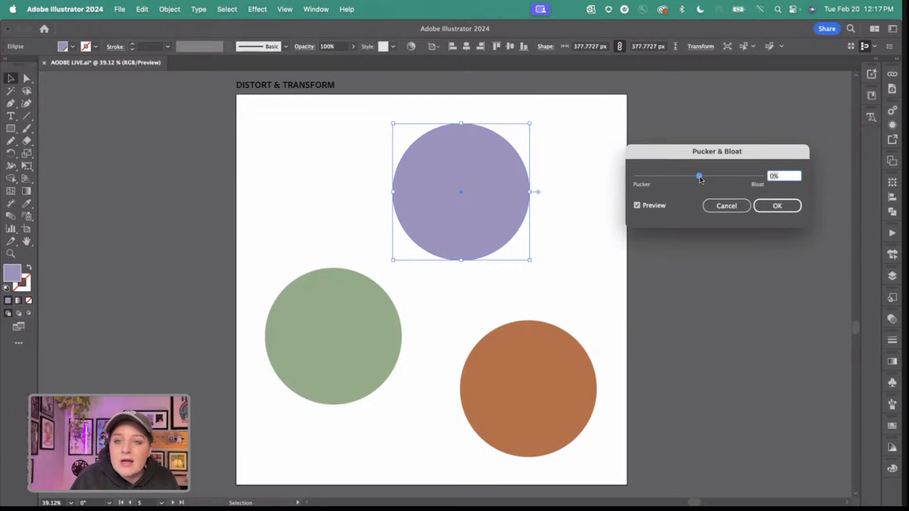
{"action": "left_click_drag", "start_coordinate": [700, 177], "coordinate": [681, 181]}
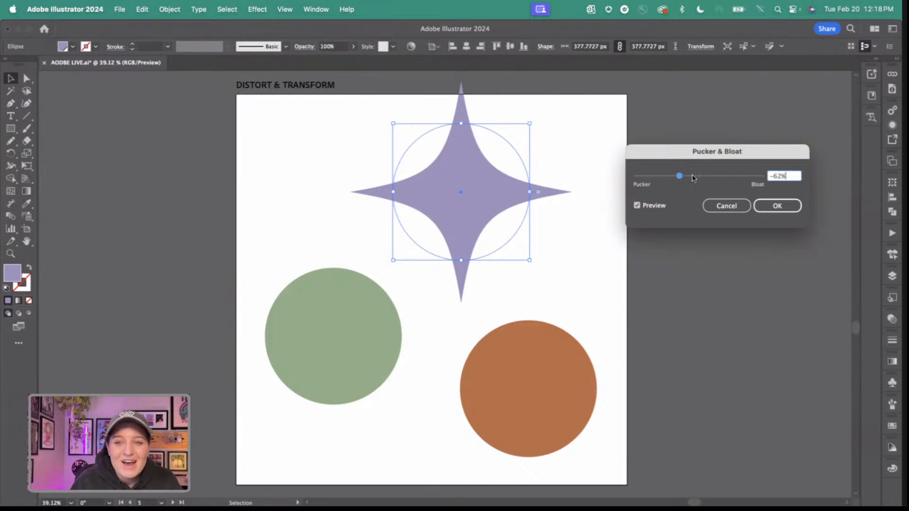
{"action": "left_click_drag", "start_coordinate": [688, 179], "coordinate": [682, 179]}
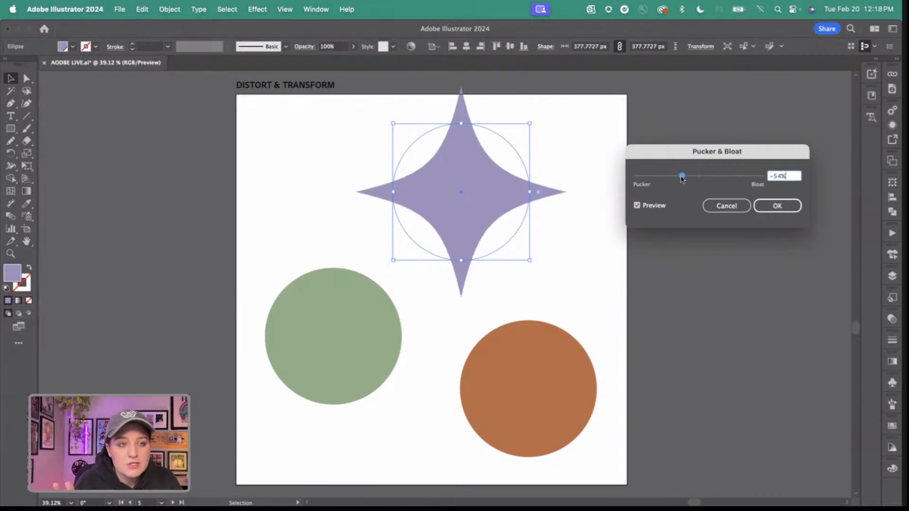
{"action": "left_click", "coordinate": [781, 205]}
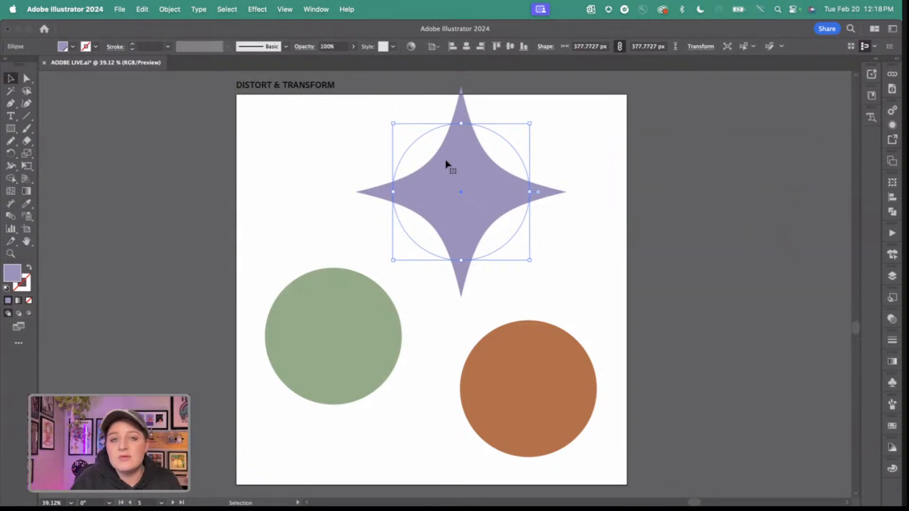
{"action": "left_click_drag", "start_coordinate": [446, 162], "coordinate": [446, 181]}
Apply a Pucker & Bloat effect of 74% to the orange circle to form a four-petal shape.
{"action": "left_click", "coordinate": [548, 410]}
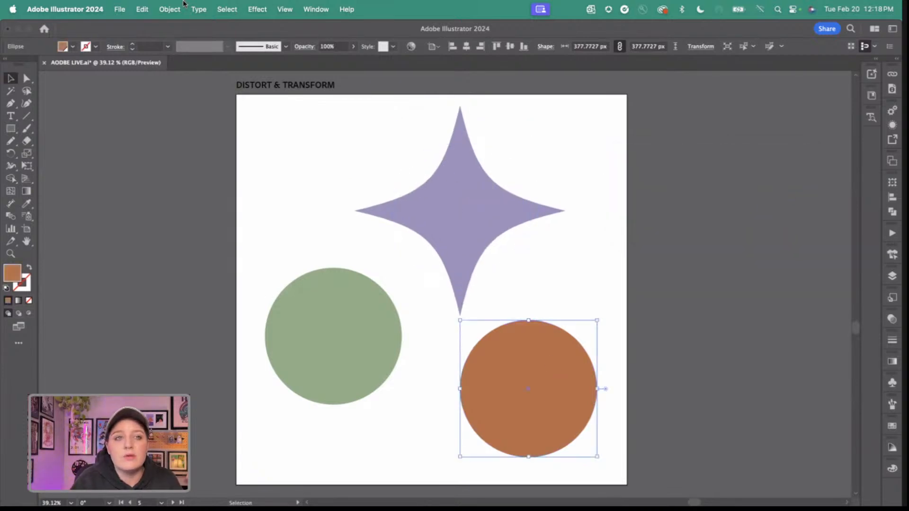
{"action": "left_click", "coordinate": [258, 9]}
{"action": "mouse_move", "coordinate": [327, 120]}
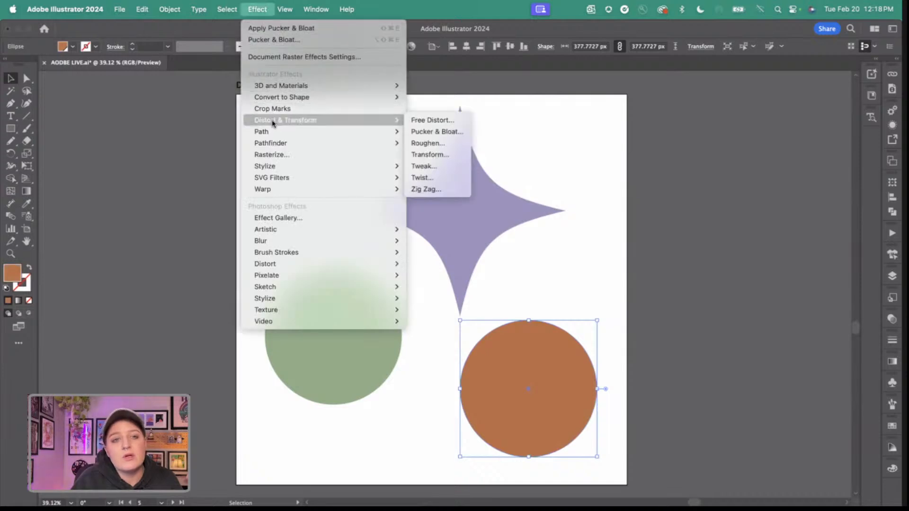
{"action": "left_click", "coordinate": [436, 133]}
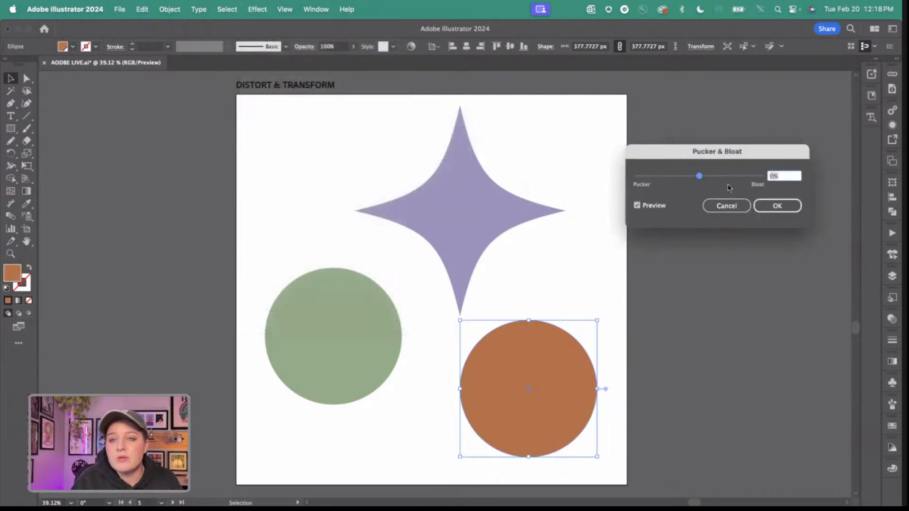
{"action": "mouse_move", "coordinate": [734, 176]}
{"action": "left_mouse_down"}
{"action": "mouse_move", "coordinate": [715, 179]}
{"action": "mouse_move", "coordinate": [723, 179]}
{"action": "left_mouse_up"}
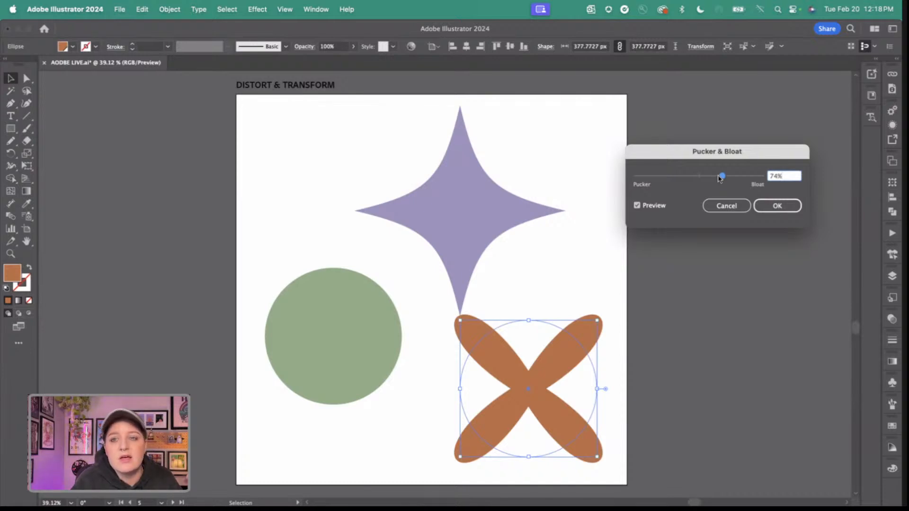
{"action": "left_click", "coordinate": [722, 176]}
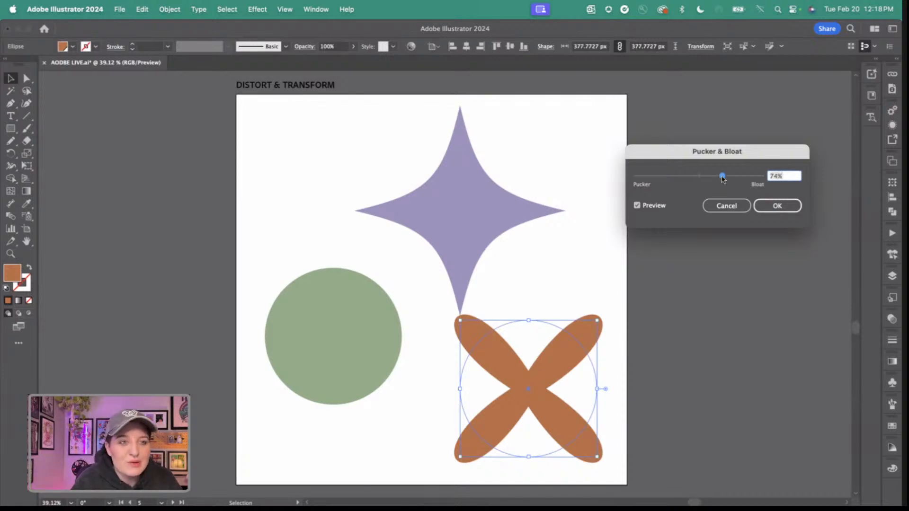
{"action": "left_click", "coordinate": [764, 205]}
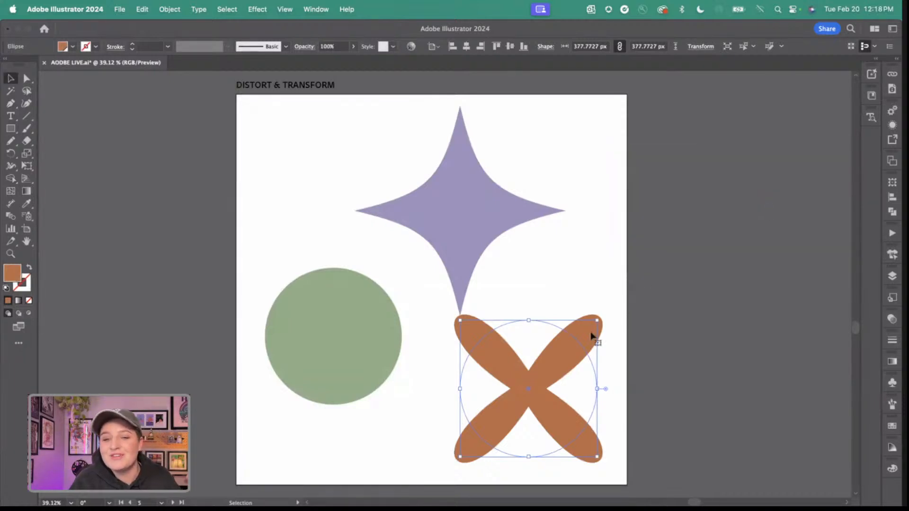
Duplicate the orange four-petal shape over itself and rotate the copy about 45° to form an eight-petal flower.
{"action": "left_click_drag", "start_coordinate": [552, 372], "coordinate": [551, 364]}
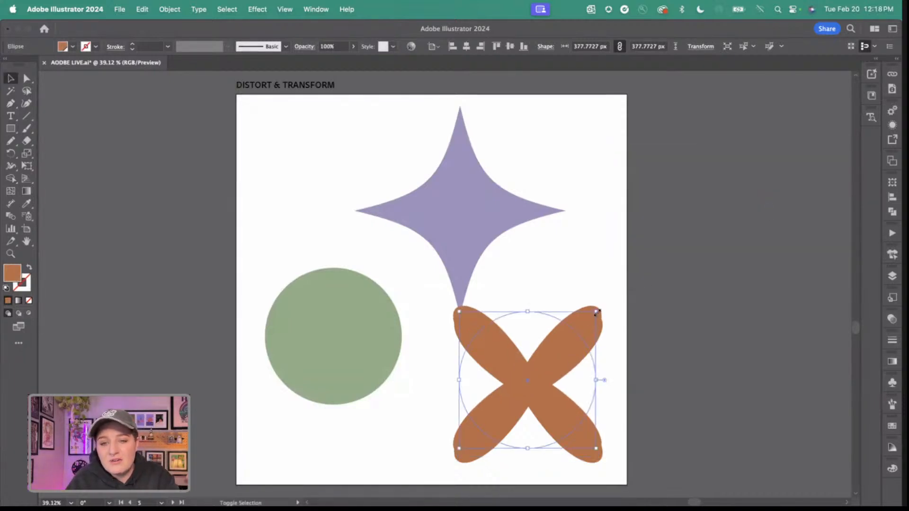
{"action": "left_click_drag", "start_coordinate": [598, 309], "coordinate": [552, 299]}
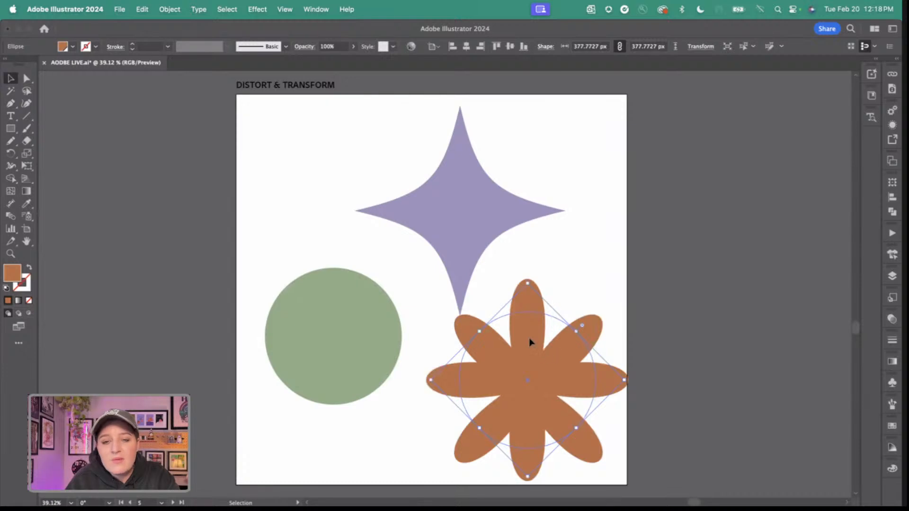
{"action": "left_click_drag", "start_coordinate": [532, 341], "coordinate": [532, 346]}
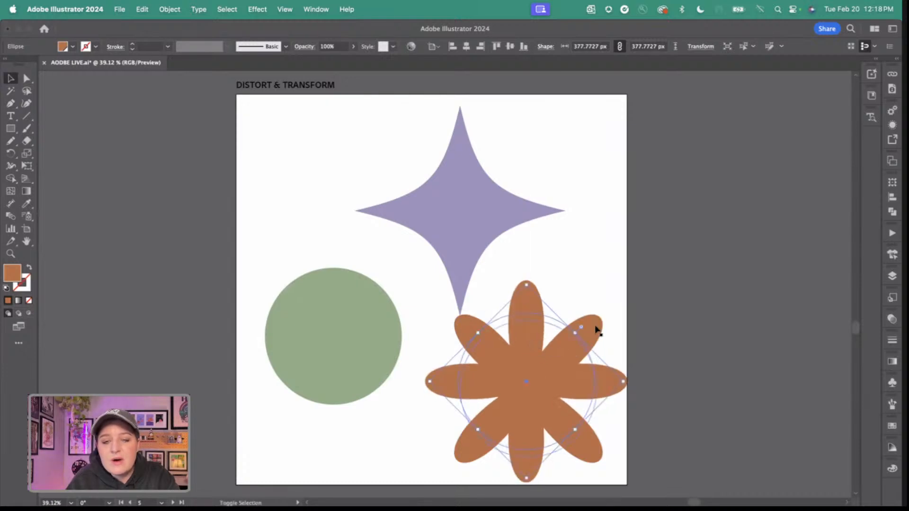
Select both orange petal shapes and align their centers horizontally and vertically, then clear the selection.
{"action": "left_click", "coordinate": [549, 284]}
{"action": "left_click", "coordinate": [578, 392]}
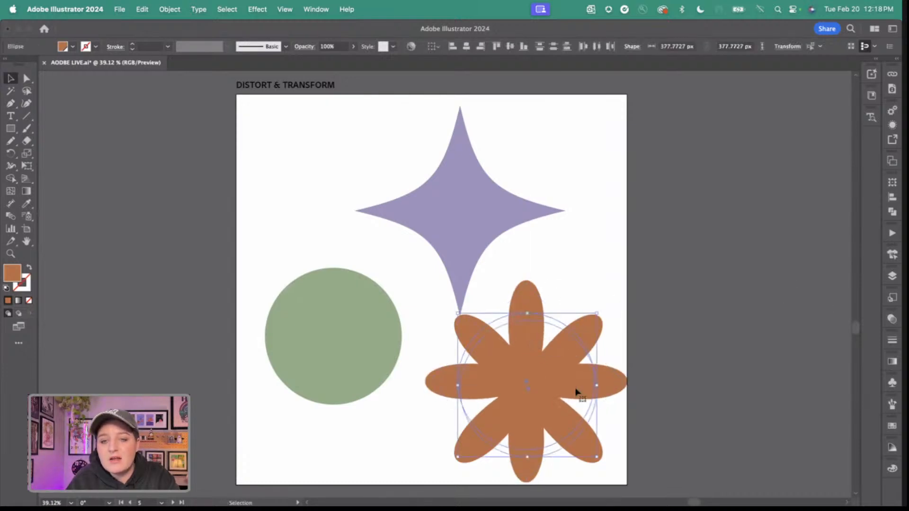
{"action": "left_click", "coordinate": [893, 197]}
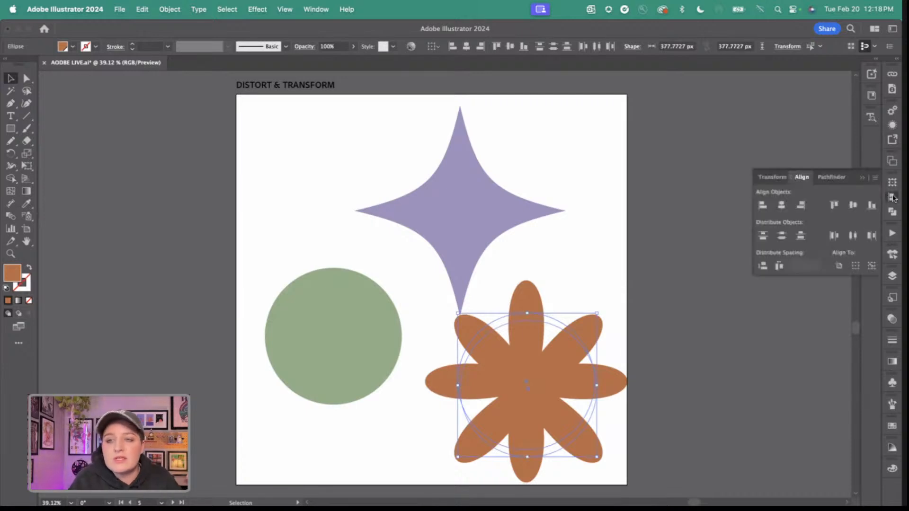
{"action": "left_click", "coordinate": [784, 206]}
{"action": "left_click", "coordinate": [854, 205]}
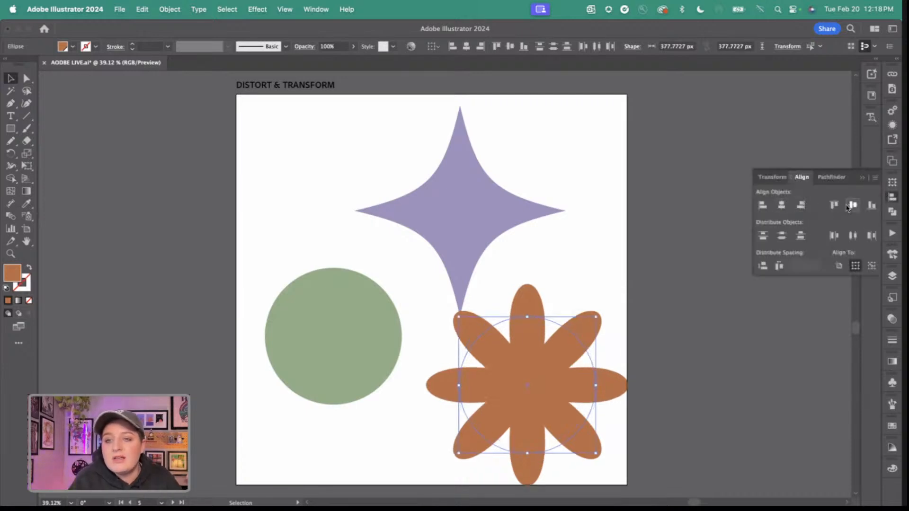
{"action": "left_click", "coordinate": [863, 177]}
{"action": "left_click", "coordinate": [624, 242]}
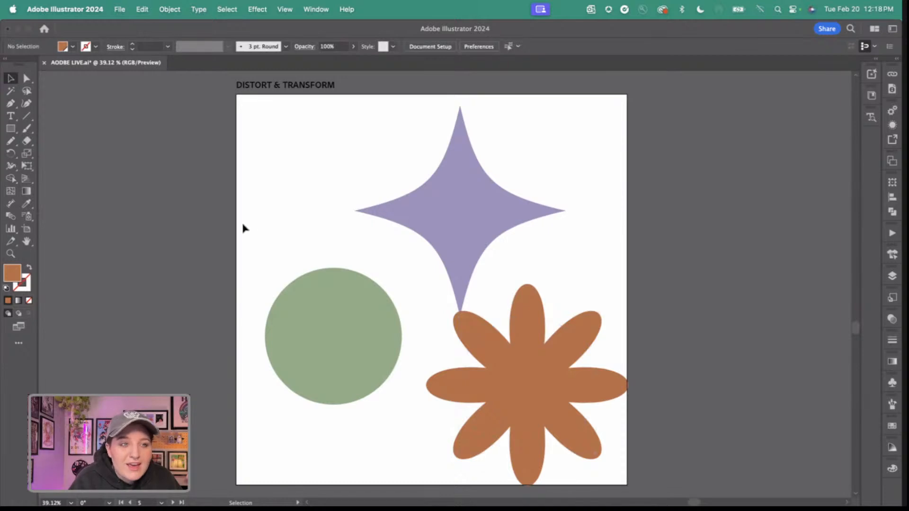
Draw a circle about 112 px wide over the orange flower's center and fill it with white.
{"action": "left_click_drag", "start_coordinate": [11, 128], "coordinate": [47, 152]}
{"action": "left_click_drag", "start_coordinate": [535, 384], "coordinate": [548, 404]}
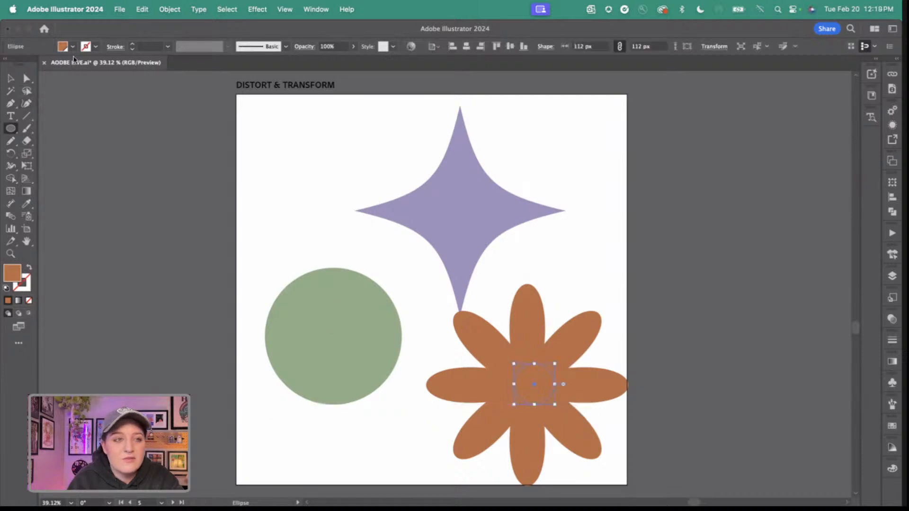
{"action": "left_click", "coordinate": [72, 47]}
{"action": "left_click", "coordinate": [21, 64]}
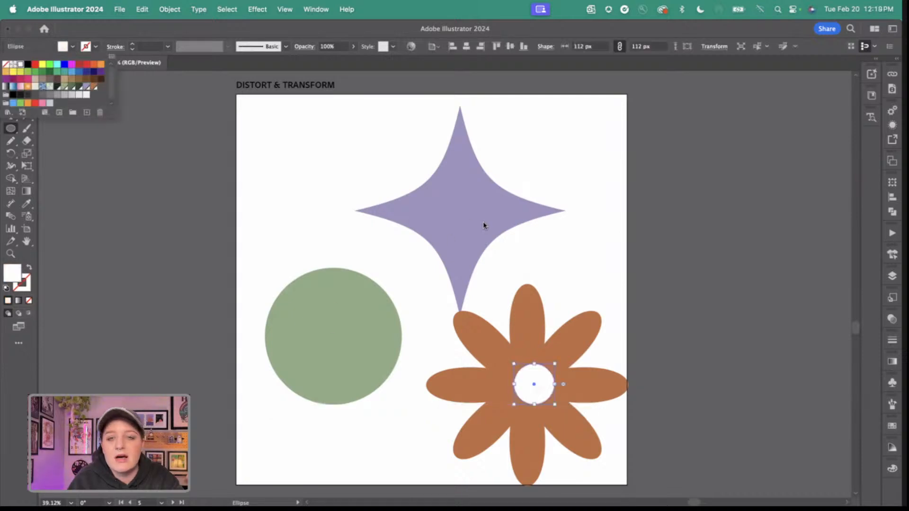
{"action": "key", "text": "Escape"}
{"action": "key", "text": "v"}
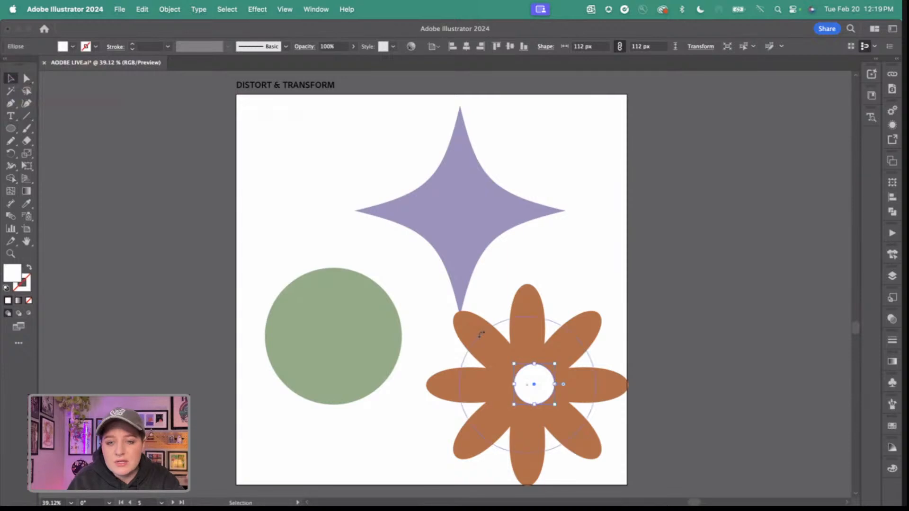
Shrink the white circle to about 95 px and center it horizontally with the orange flower's petals.
{"action": "left_click_drag", "start_coordinate": [532, 378], "coordinate": [529, 367]}
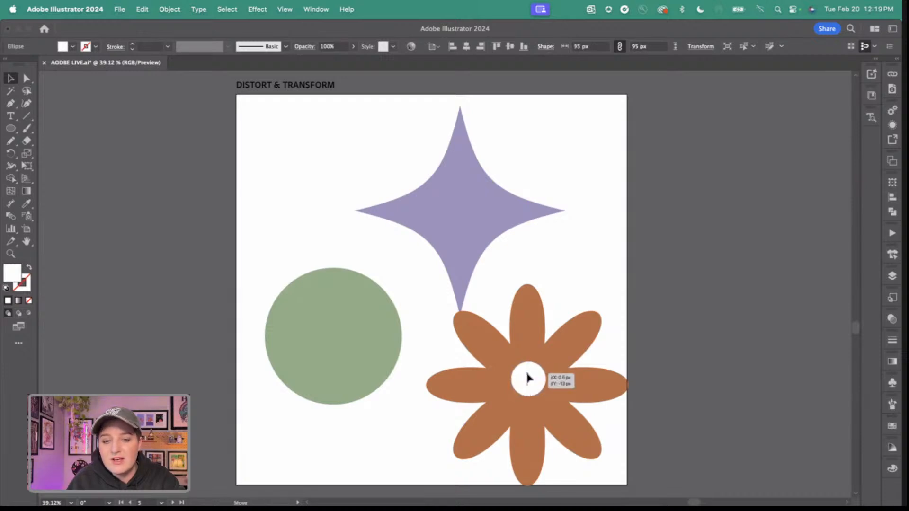
{"action": "left_click_drag", "start_coordinate": [532, 255], "coordinate": [573, 422]}
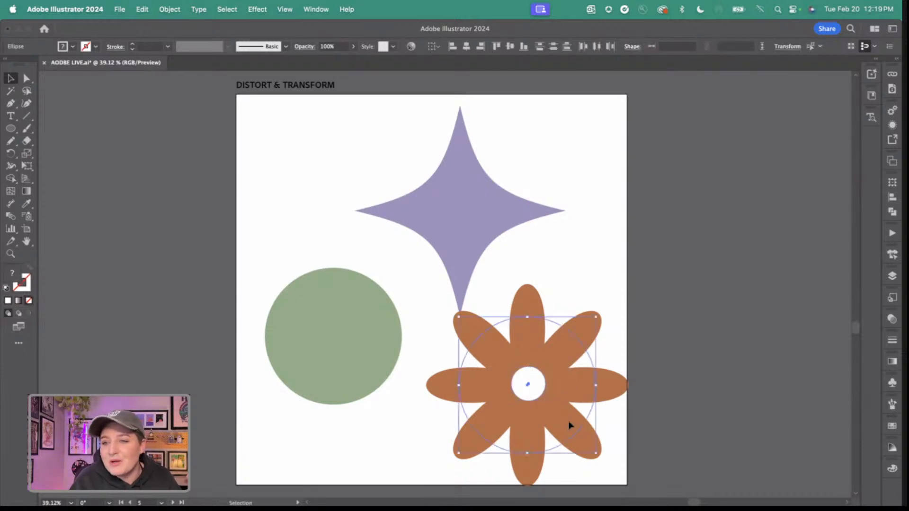
{"action": "left_click", "coordinate": [893, 197]}
{"action": "left_click", "coordinate": [782, 204]}
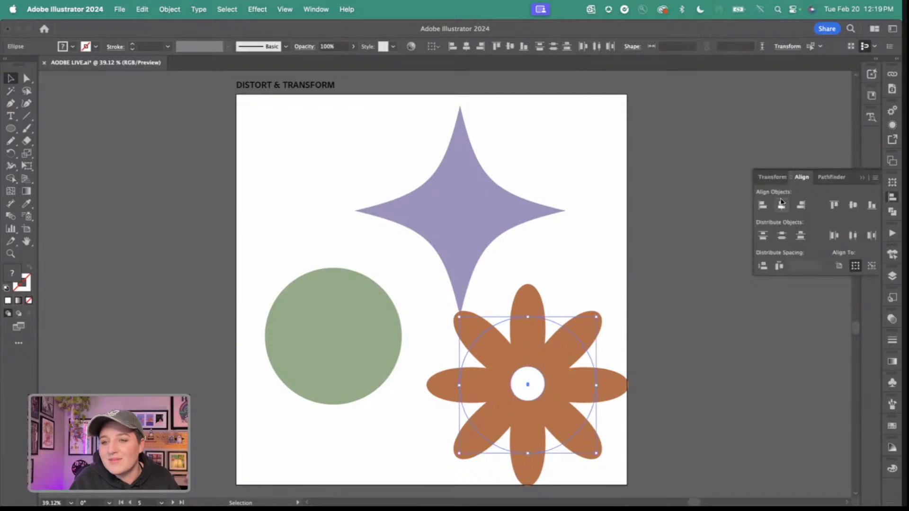
{"action": "left_click", "coordinate": [646, 238]}
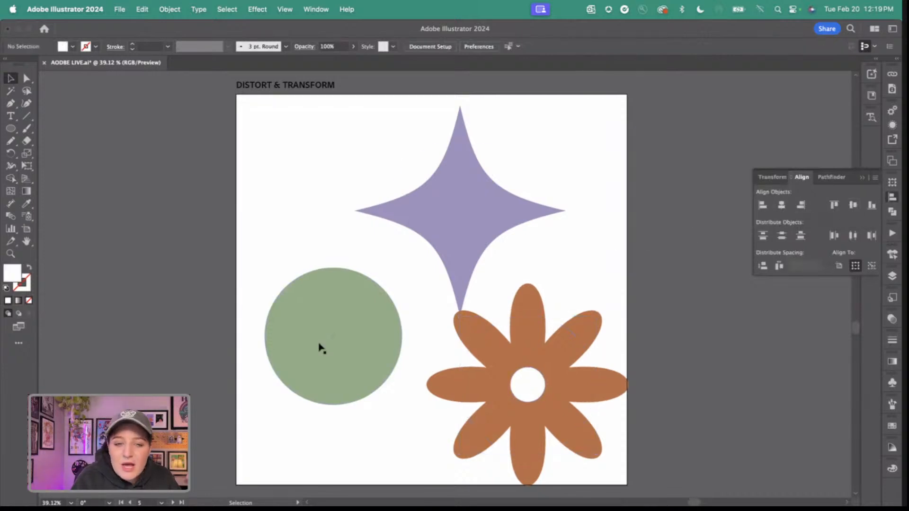
Move the purple star slightly up and to the left, and select the green circle.
{"action": "left_click_drag", "start_coordinate": [464, 211], "coordinate": [444, 209]}
{"action": "left_click", "coordinate": [325, 309]}
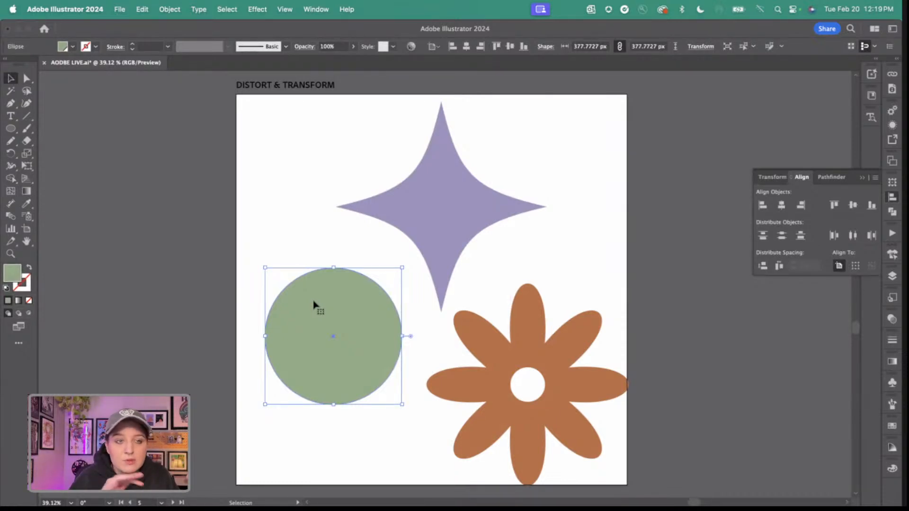
{"action": "left_click", "coordinate": [258, 9]}
{"action": "mouse_move", "coordinate": [277, 141]}
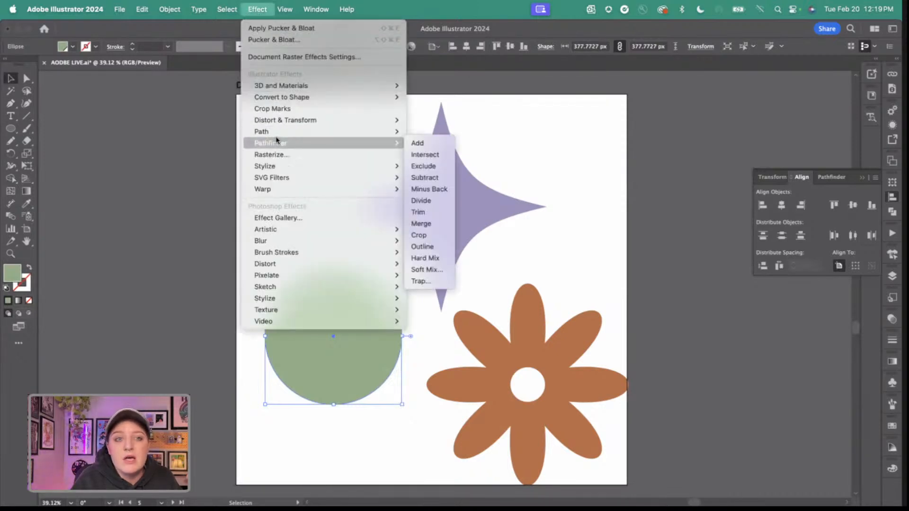
{"action": "mouse_move", "coordinate": [277, 122]}
{"action": "left_click", "coordinate": [439, 133]}
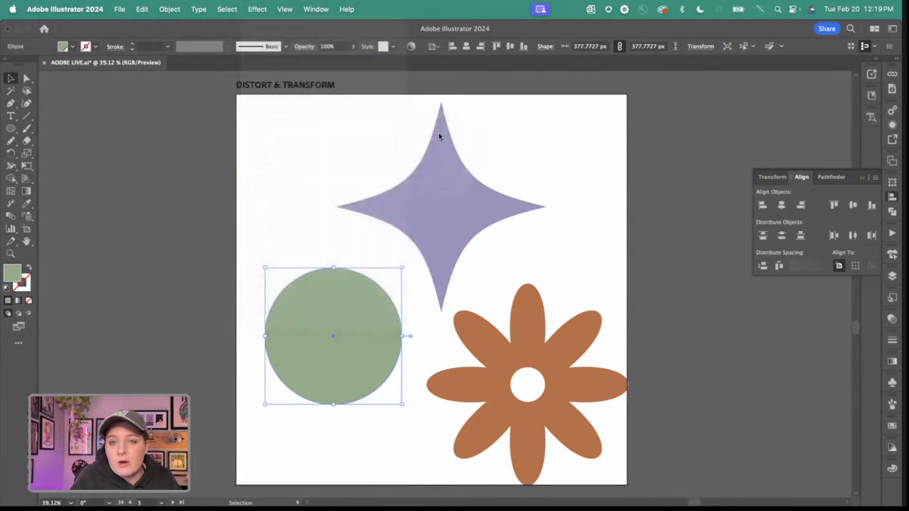
{"action": "left_click", "coordinate": [725, 205]}
Start a Zig Zag effect on the green circle and try a 7 px size with 8 ridges per segment.
{"action": "left_click", "coordinate": [257, 9]}
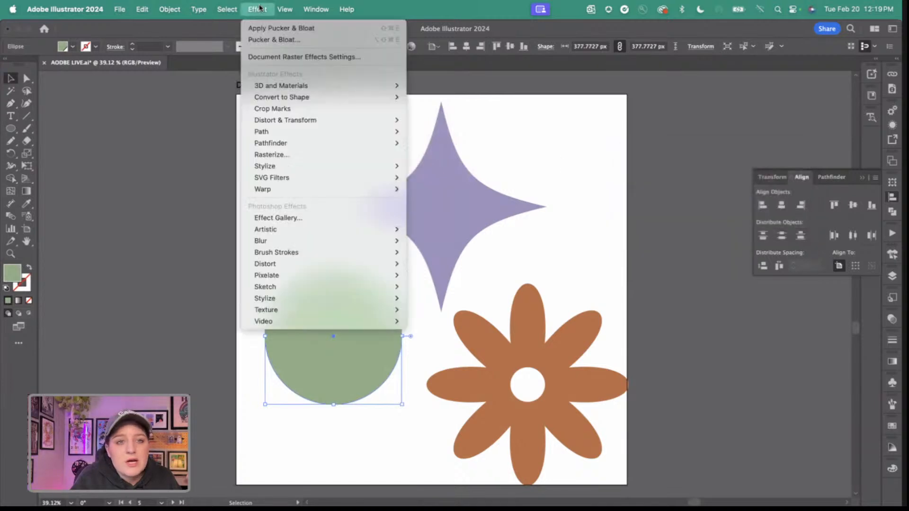
{"action": "mouse_move", "coordinate": [286, 119]}
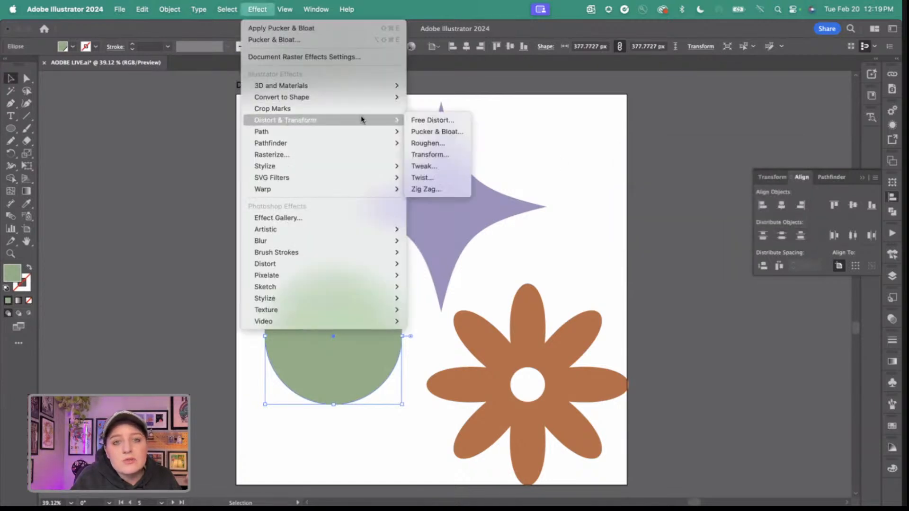
{"action": "left_click", "coordinate": [423, 189]}
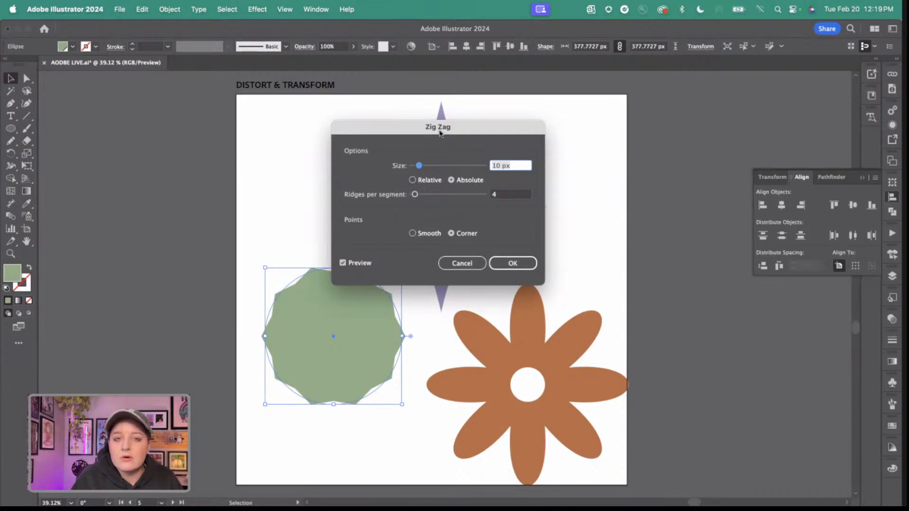
{"action": "left_click_drag", "start_coordinate": [441, 132], "coordinate": [592, 110]}
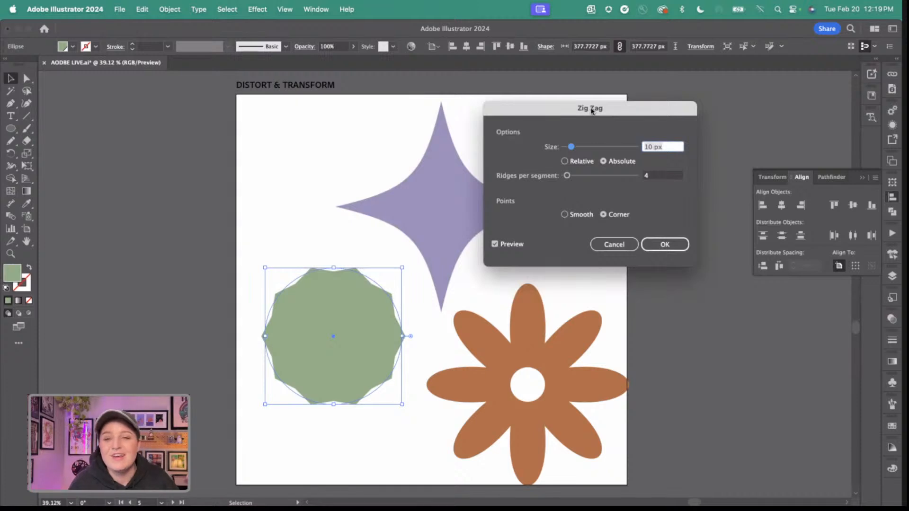
{"action": "left_click_drag", "start_coordinate": [582, 149], "coordinate": [571, 178]}
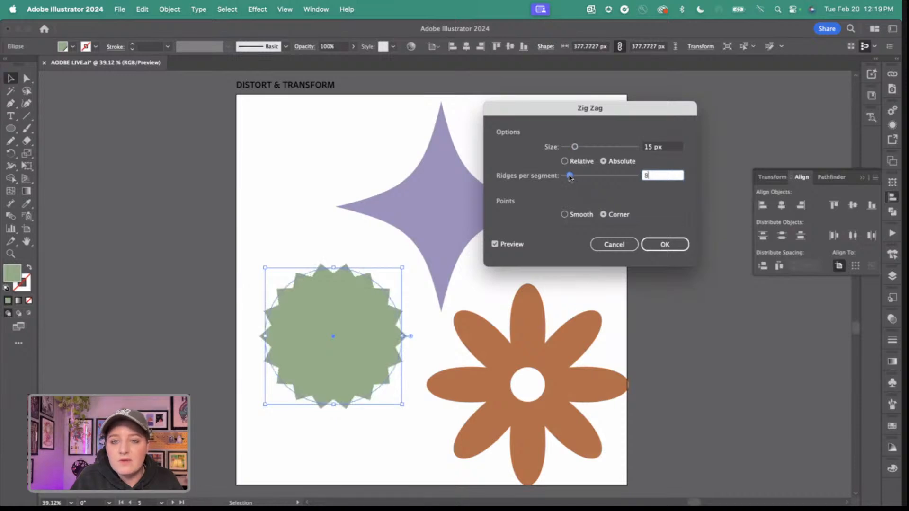
{"action": "left_click_drag", "start_coordinate": [575, 148], "coordinate": [569, 148]}
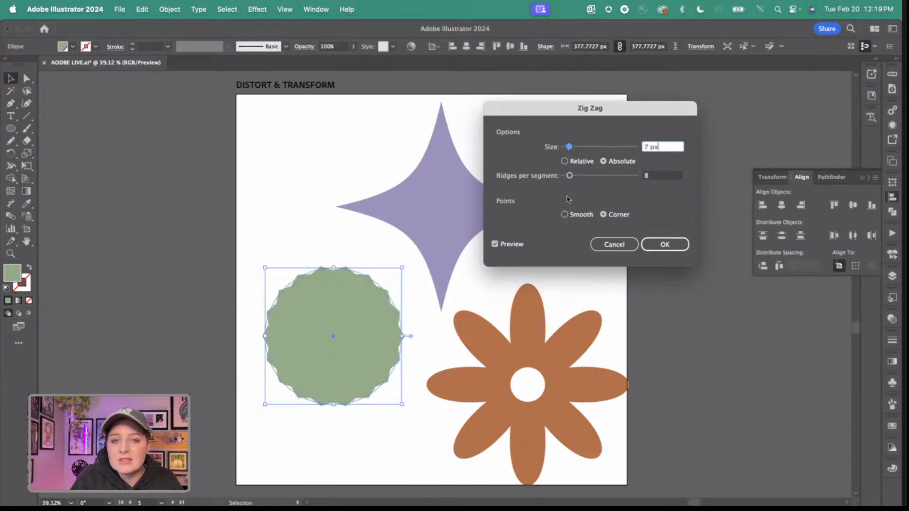
{"action": "left_click", "coordinate": [571, 214]}
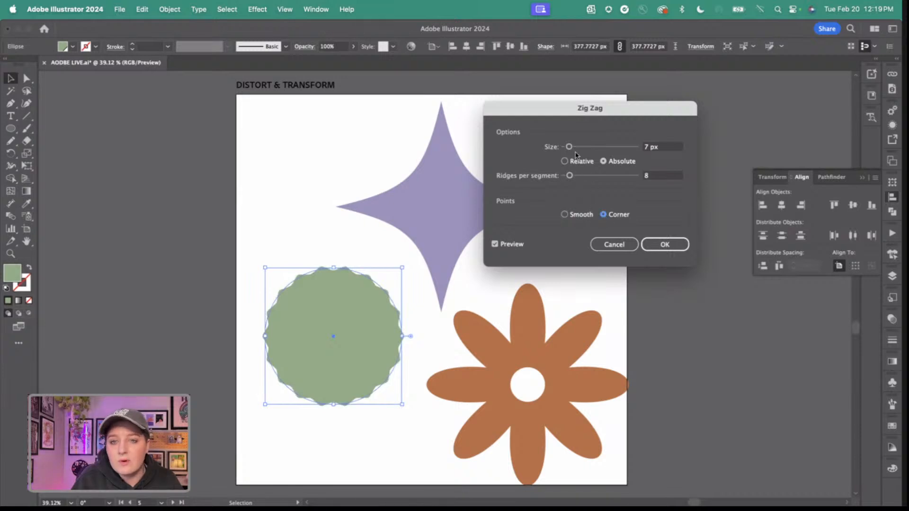
Apply the Zig Zag effect with a 60 px absolute size, 4 ridges per segment and corner points.
{"action": "left_click_drag", "start_coordinate": [569, 148], "coordinate": [609, 149]}
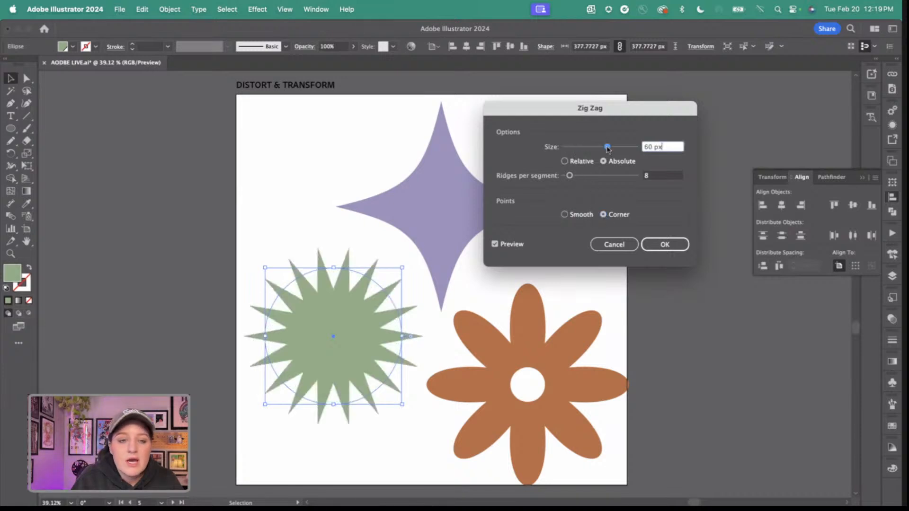
{"action": "left_click_drag", "start_coordinate": [570, 175], "coordinate": [570, 177]}
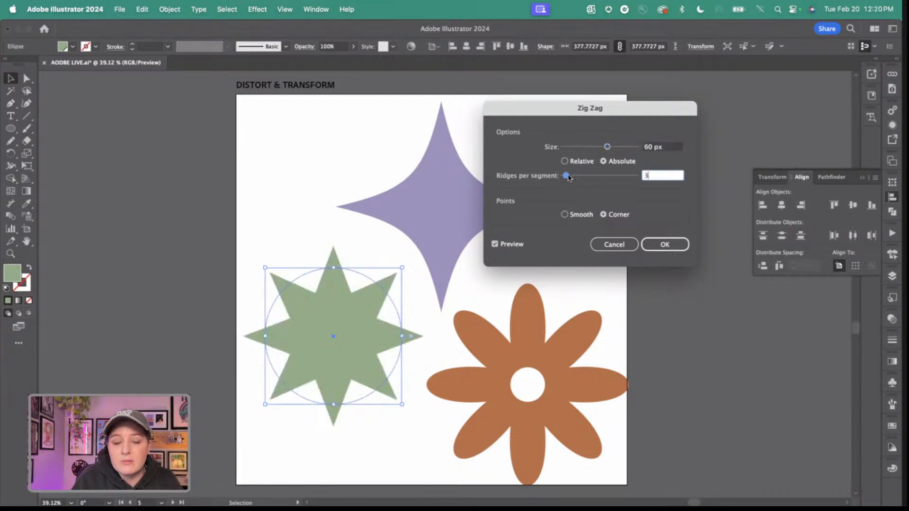
{"action": "left_click_drag", "start_coordinate": [567, 174], "coordinate": [567, 179]}
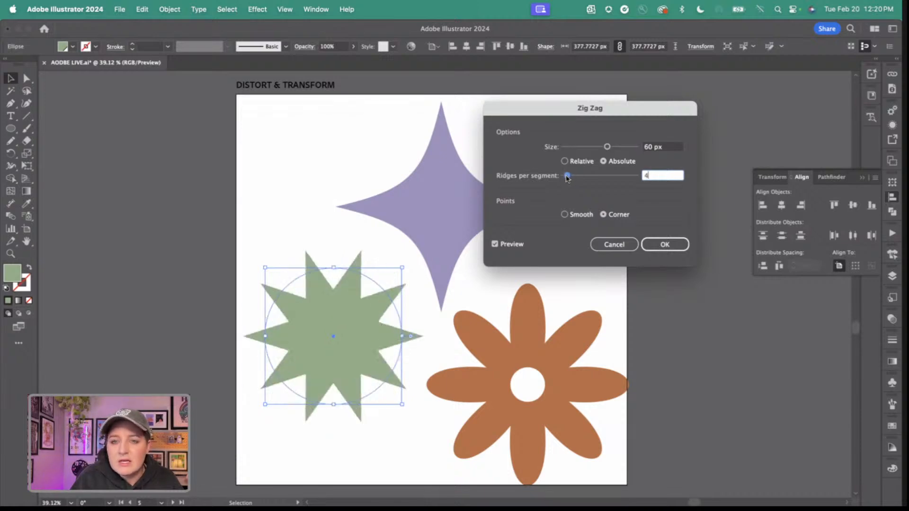
{"action": "left_click", "coordinate": [660, 246]}
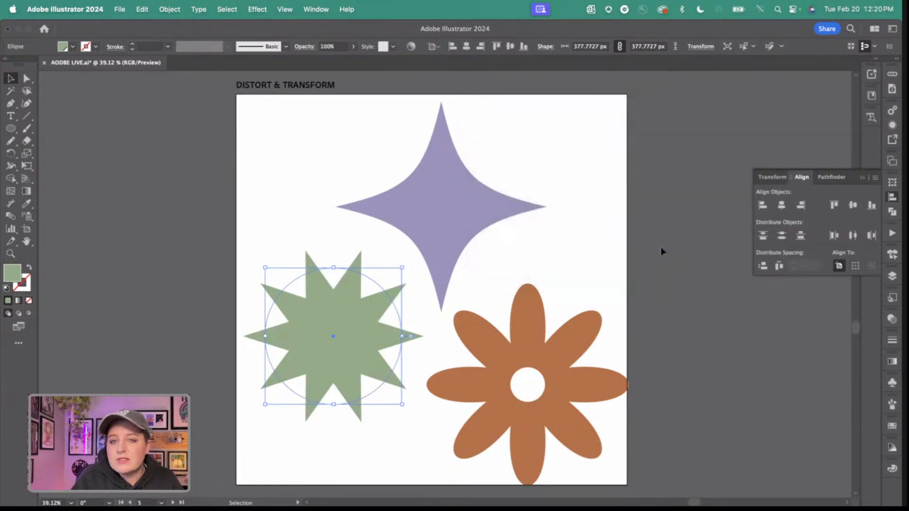
{"action": "left_click", "coordinate": [590, 226]}
Expand the appearance of the purple star so its effect becomes an actual path.
{"action": "left_click", "coordinate": [402, 205]}
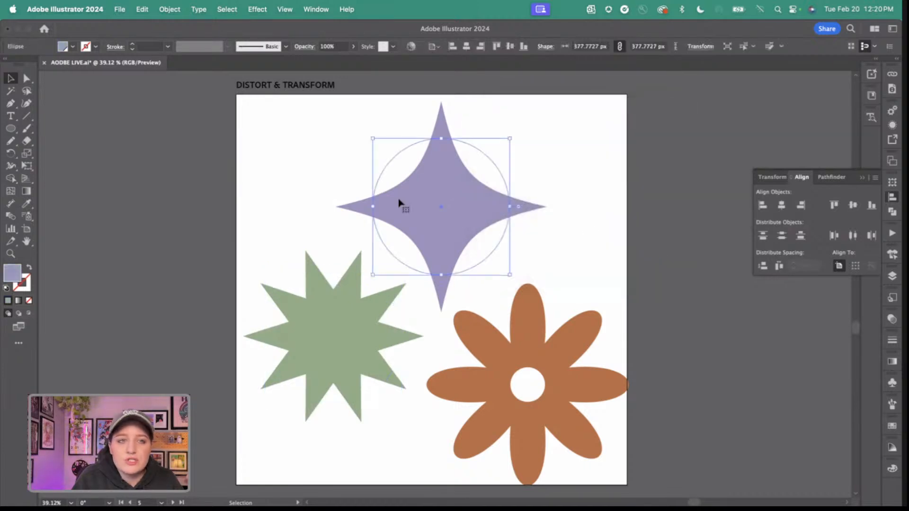
{"action": "left_click", "coordinate": [171, 5]}
{"action": "left_click", "coordinate": [193, 169]}
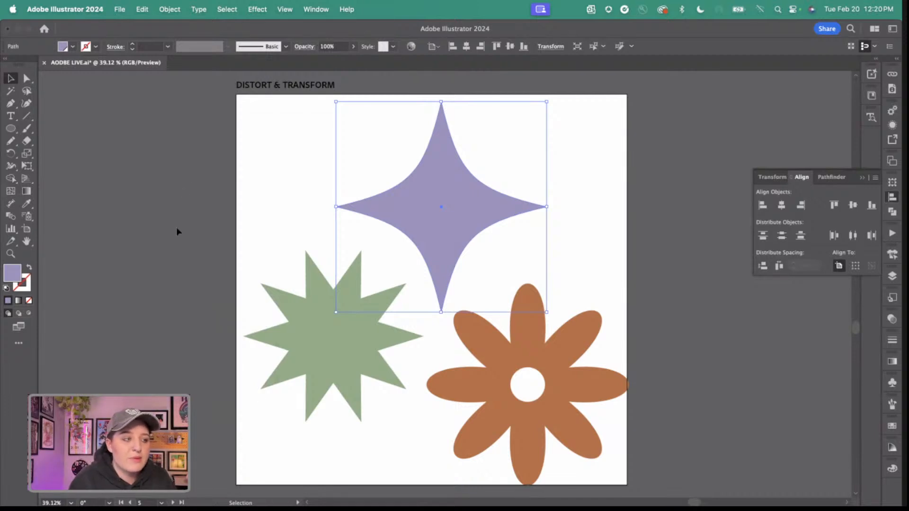
{"action": "left_click", "coordinate": [258, 8]}
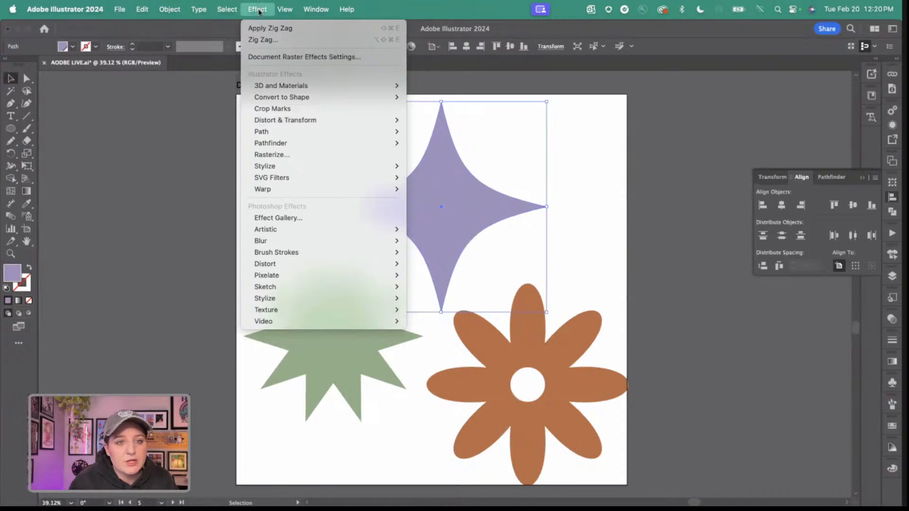
{"action": "left_click", "coordinate": [596, 169]}
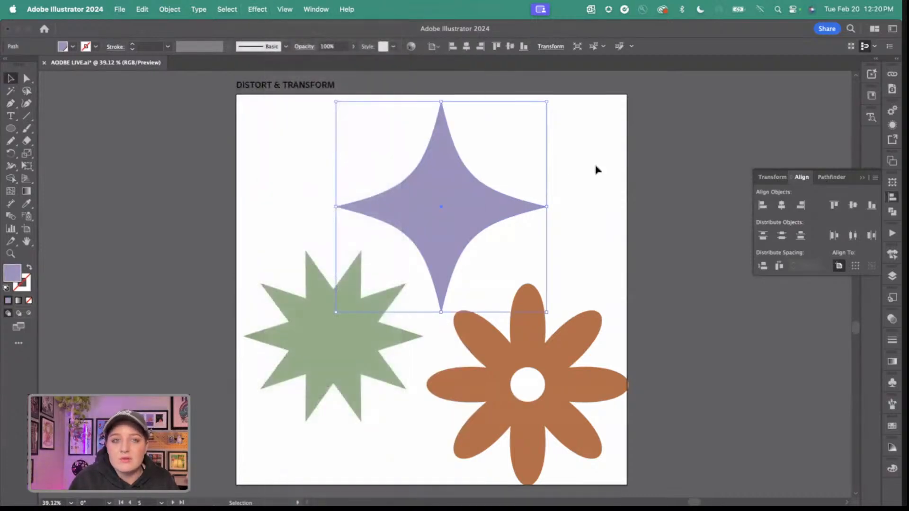
Bring the INTERTWINE artboard with the CLOVER lettering and the purple flower into full view.
{"action": "scroll", "coordinate": [596, 169], "scroll_direction": "right", "scroll_amount": 15}
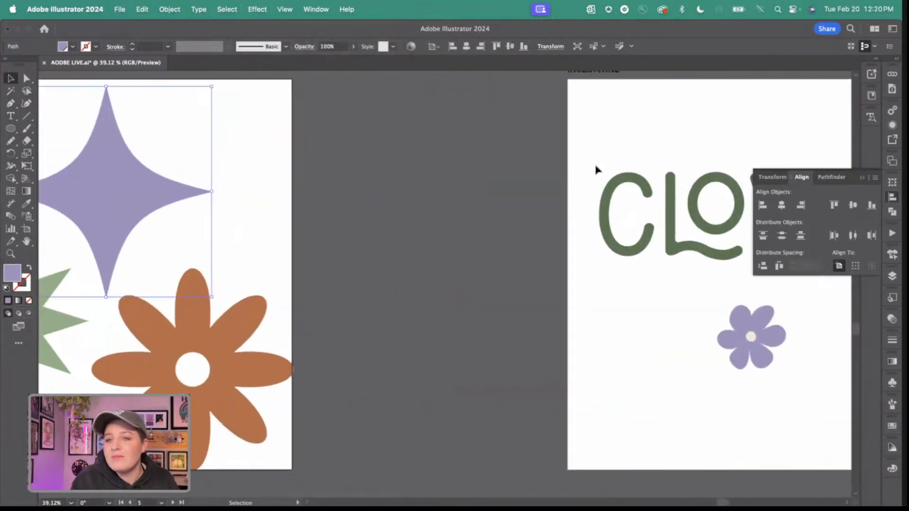
{"action": "scroll", "coordinate": [596, 170], "scroll_direction": "down", "scroll_amount": 3}
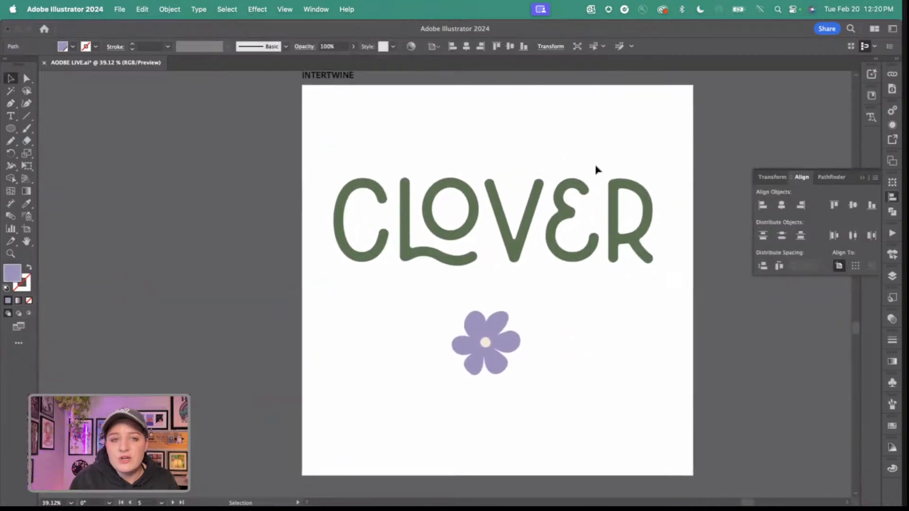
{"action": "scroll", "coordinate": [597, 170], "scroll_direction": "up", "scroll_amount": 1}
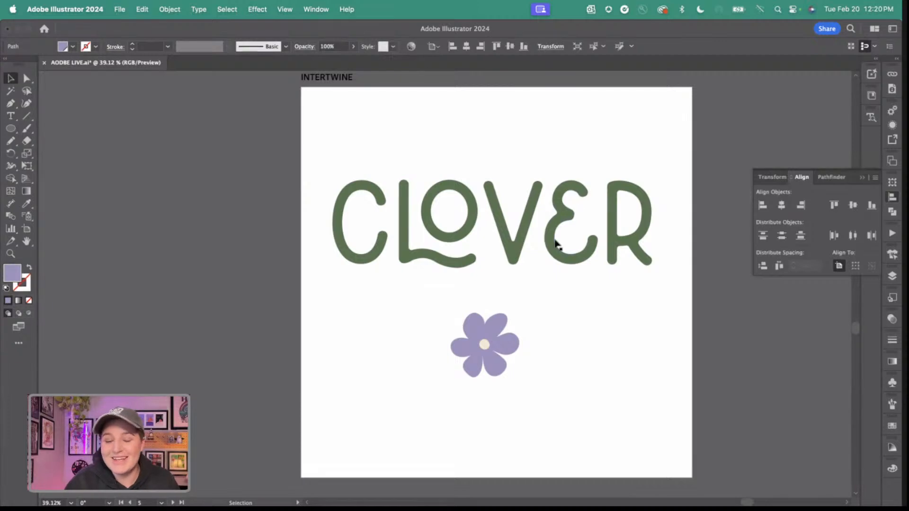
Move the purple flower from below the lettering onto the letter R of CLOVER.
{"action": "scroll", "coordinate": [557, 244], "scroll_direction": "right", "scroll_amount": 3}
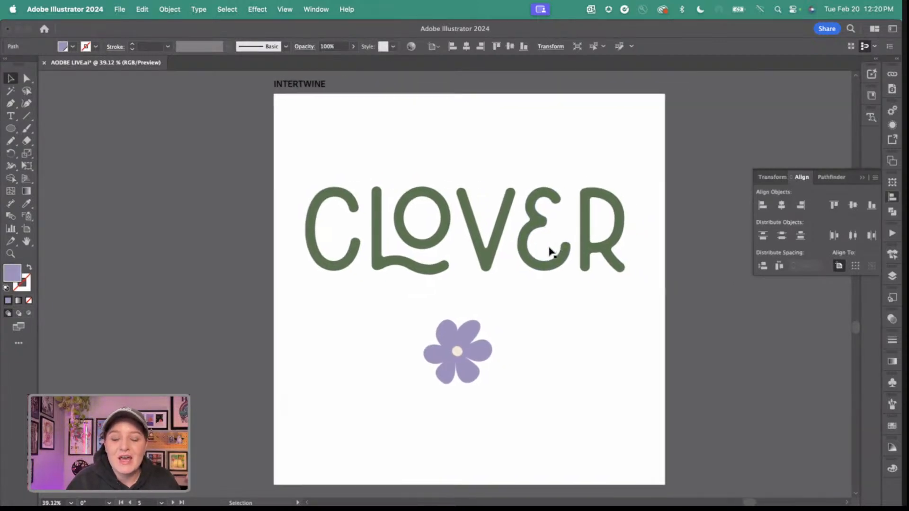
{"action": "left_click", "coordinate": [527, 381]}
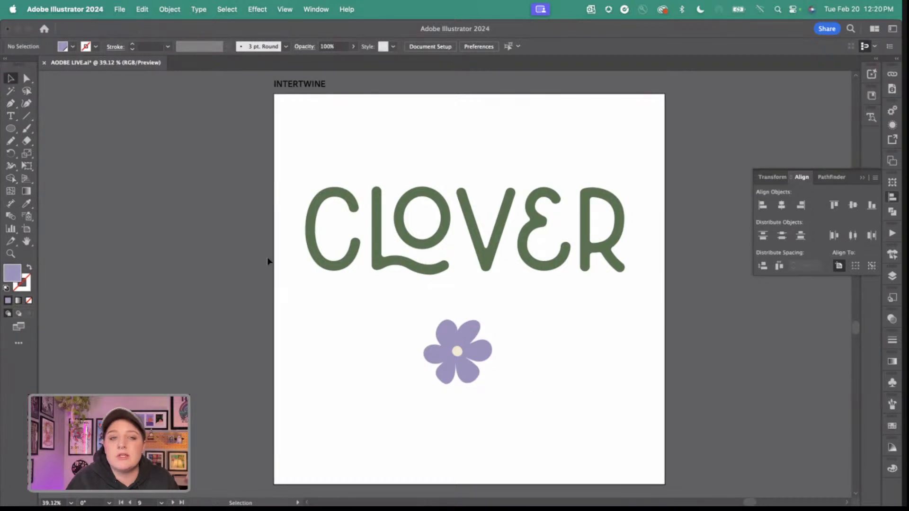
{"action": "left_click_drag", "start_coordinate": [307, 166], "coordinate": [629, 302]}
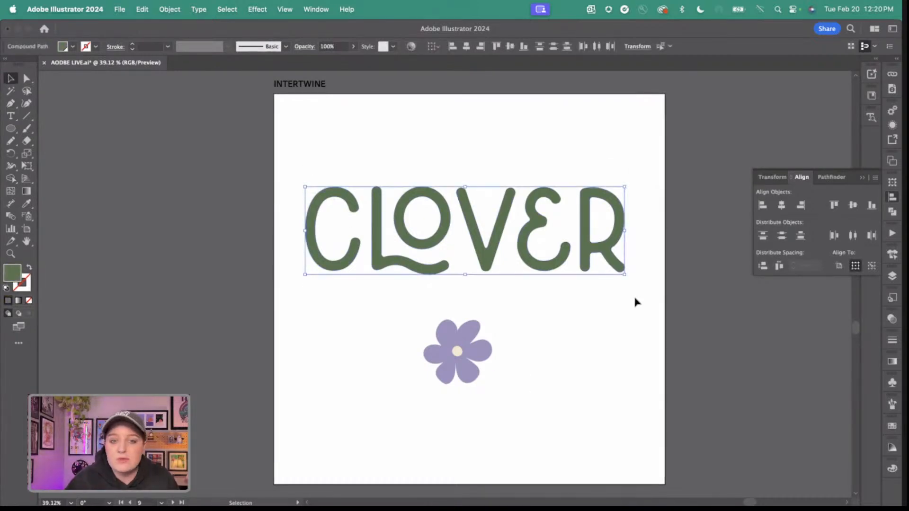
{"action": "left_click", "coordinate": [575, 352]}
{"action": "left_click", "coordinate": [459, 351]}
{"action": "left_click_drag", "start_coordinate": [459, 351], "coordinate": [594, 207]}
{"action": "scroll", "coordinate": [601, 215], "scroll_direction": "up", "scroll_amount": 5}
{"action": "scroll", "coordinate": [579, 247], "scroll_direction": "down", "scroll_amount": 3}
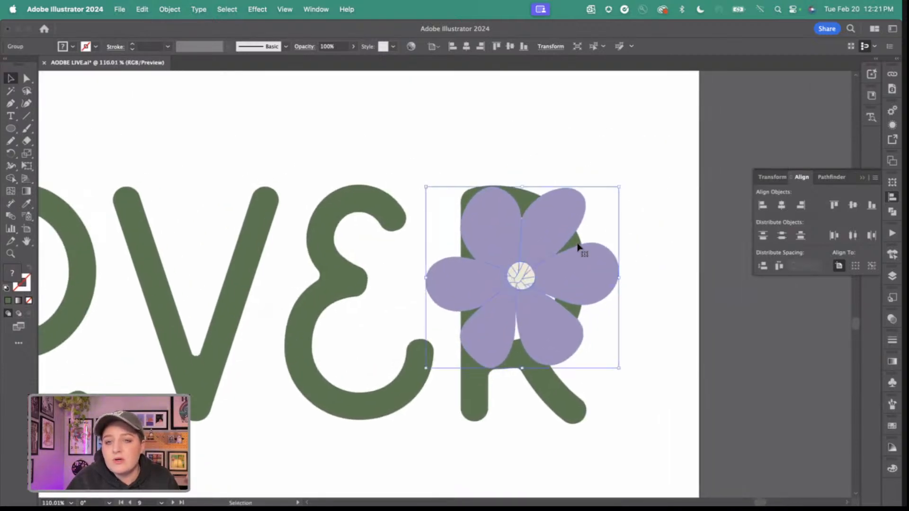
Make an Intertwine object from the purple flower and the letter R.
{"action": "left_click", "coordinate": [522, 189]}
{"action": "left_click_drag", "start_coordinate": [571, 381], "coordinate": [568, 386]}
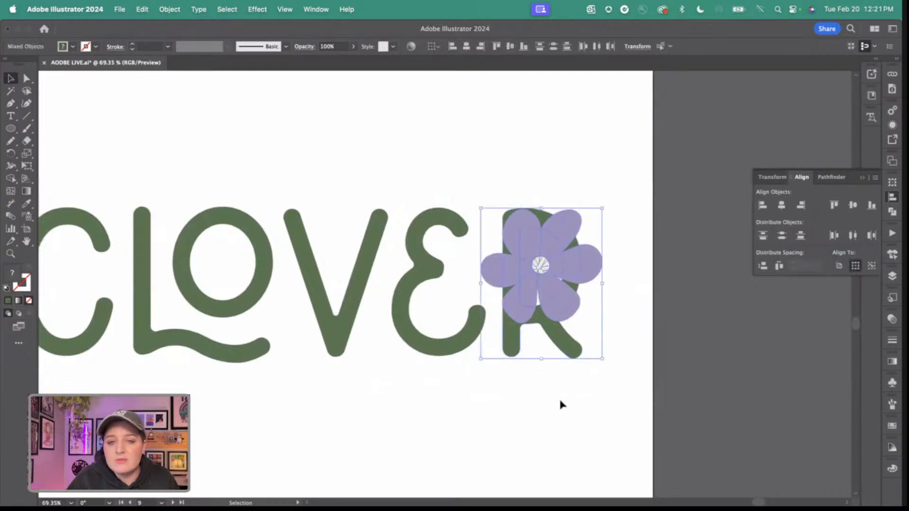
{"action": "left_click", "coordinate": [170, 9]}
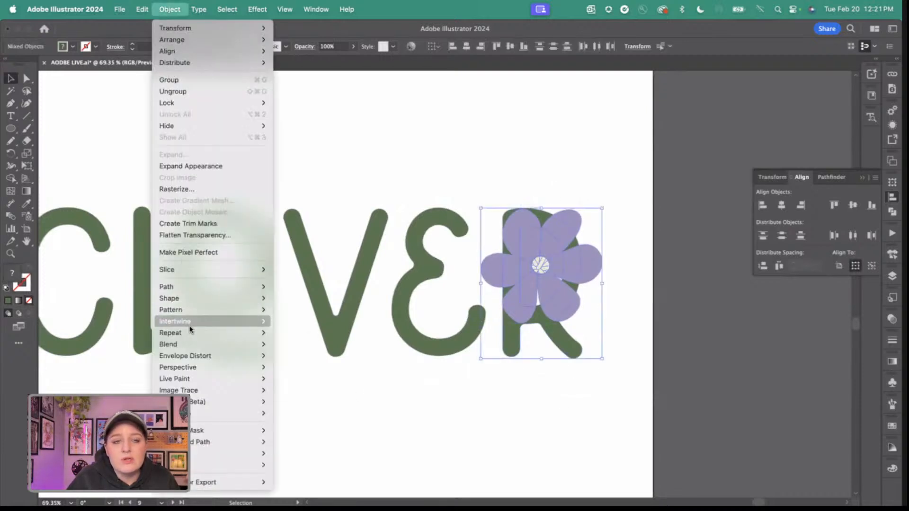
{"action": "mouse_move", "coordinate": [227, 321]}
{"action": "left_click", "coordinate": [295, 320]}
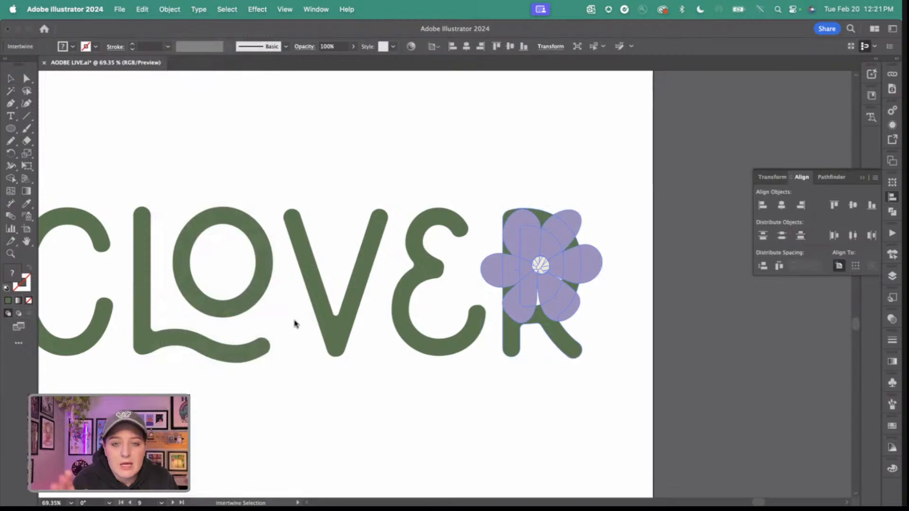
Send the flower's upper-right, right and lower-right petals behind the bowl of the R.
{"action": "scroll", "coordinate": [516, 329], "scroll_direction": "up", "scroll_amount": 3}
{"action": "scroll", "coordinate": [513, 325], "scroll_direction": "right", "scroll_amount": 2}
{"action": "scroll", "coordinate": [513, 326], "scroll_direction": "up", "scroll_amount": 1}
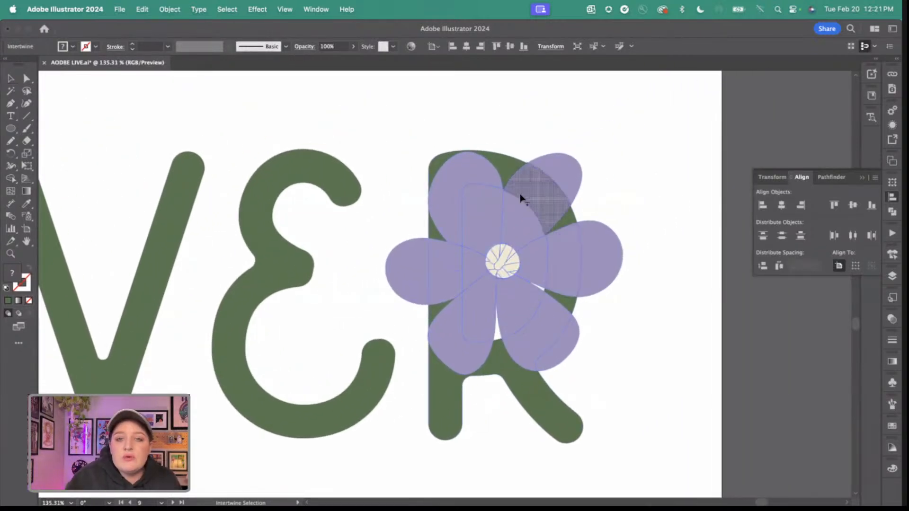
{"action": "left_click", "coordinate": [534, 190]}
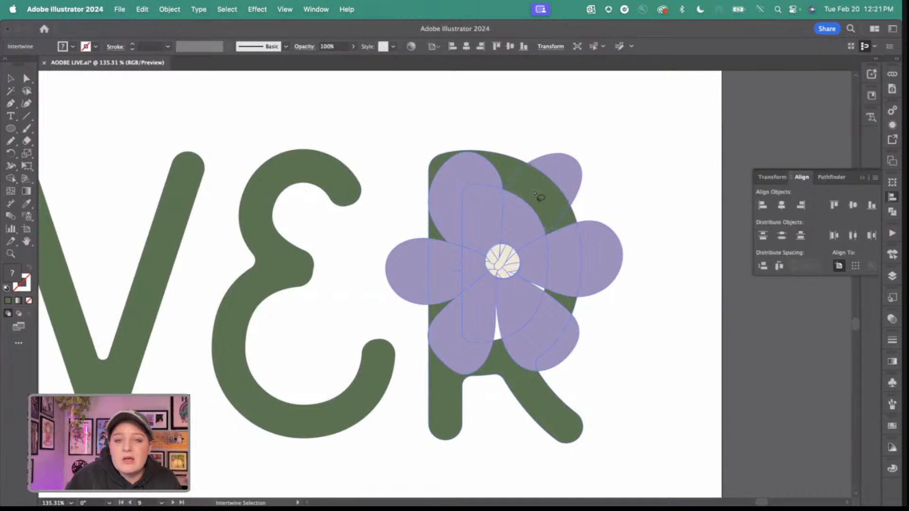
{"action": "left_click", "coordinate": [571, 269]}
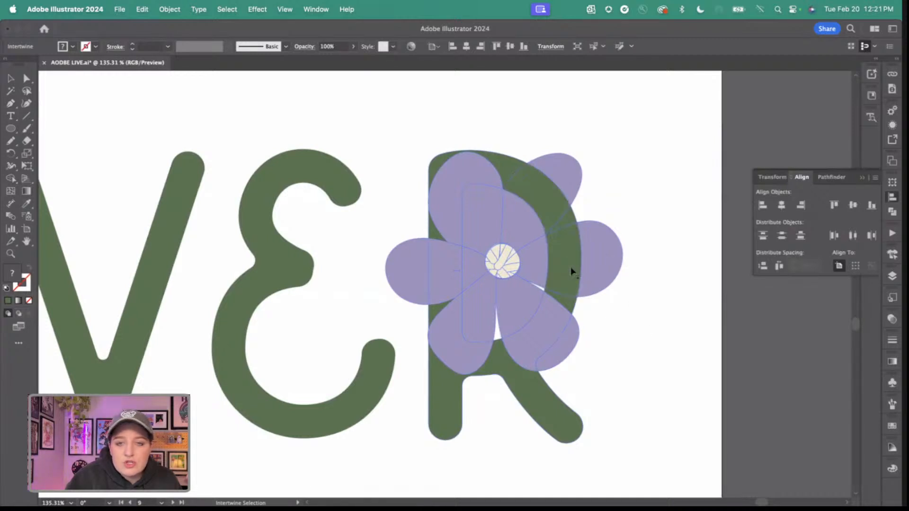
{"action": "left_click", "coordinate": [543, 329]}
{"action": "scroll", "coordinate": [660, 289], "scroll_direction": "down", "scroll_amount": 5}
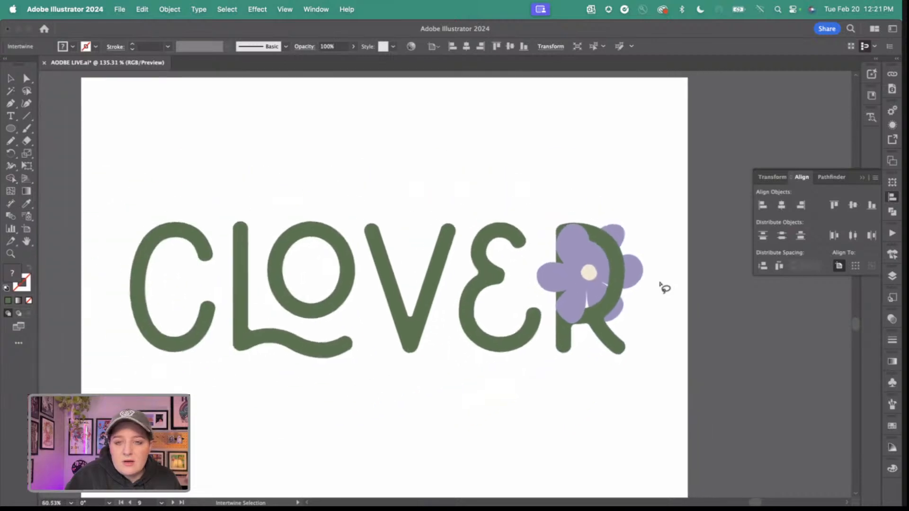
Bring the three right-hand petals back over the R's bowl and put the R's stem in front of the left petals.
{"action": "scroll", "coordinate": [660, 289], "scroll_direction": "up", "scroll_amount": 4}
{"action": "left_click", "coordinate": [568, 314]}
{"action": "left_click", "coordinate": [579, 270]}
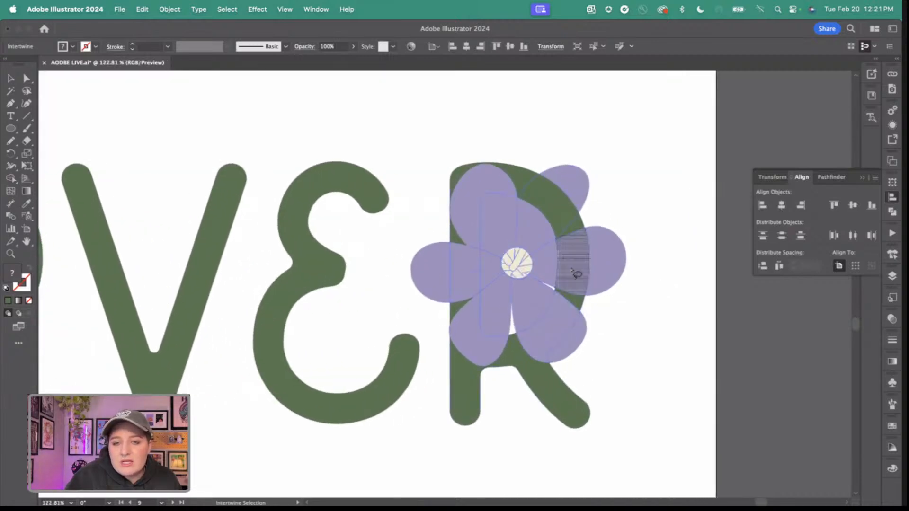
{"action": "left_click", "coordinate": [563, 203]}
{"action": "left_click", "coordinate": [479, 195]}
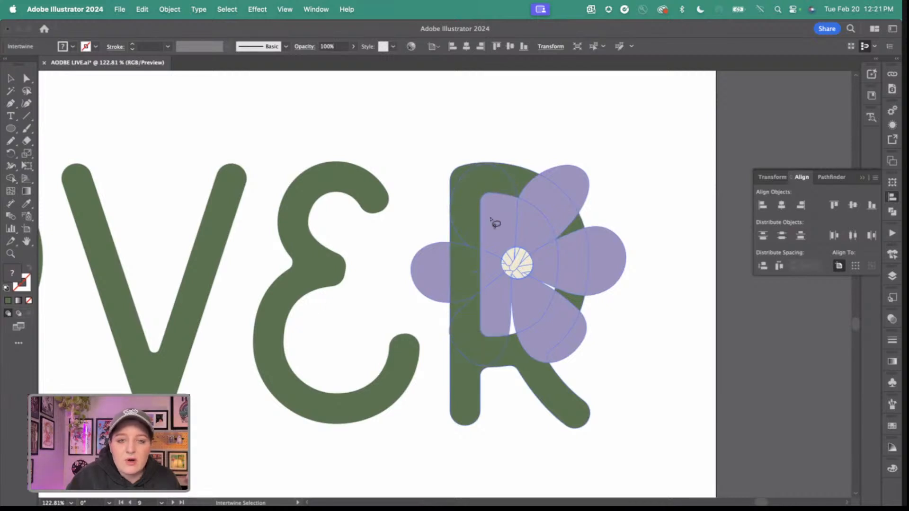
{"action": "key", "text": "v"}
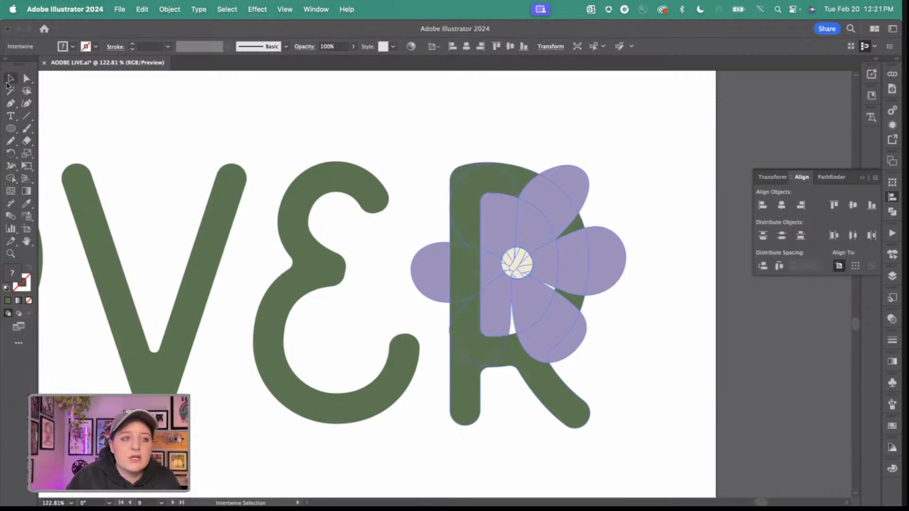
{"action": "left_click", "coordinate": [467, 127]}
Release the Intertwine between the flower and the letter R.
{"action": "left_click", "coordinate": [579, 417]}
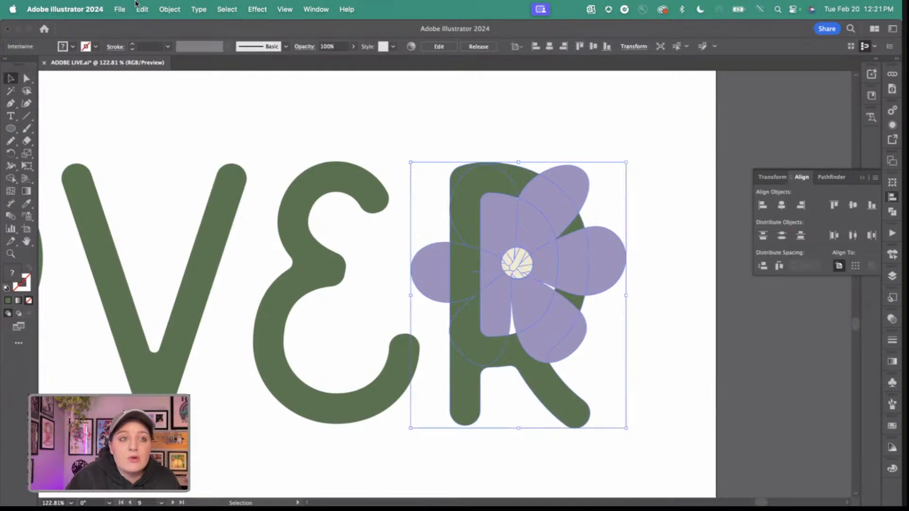
{"action": "left_click", "coordinate": [170, 9]}
{"action": "mouse_move", "coordinate": [180, 321]}
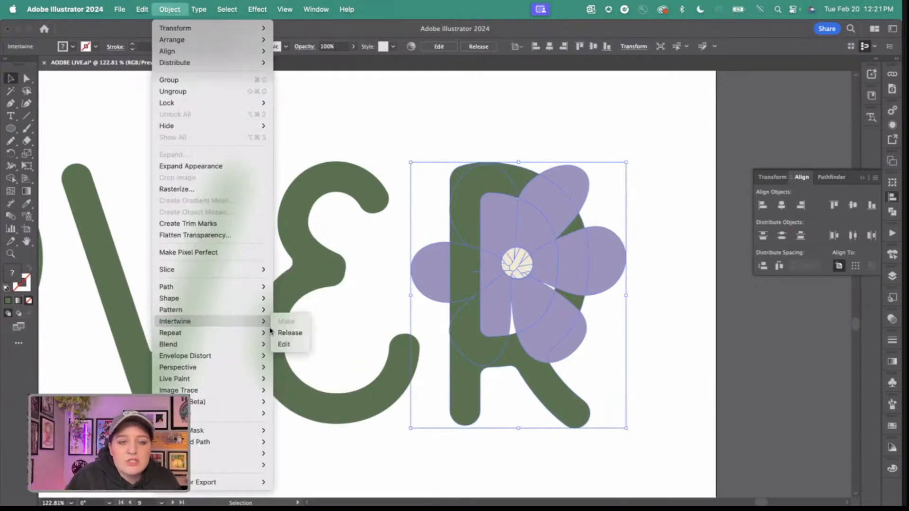
{"action": "left_click", "coordinate": [286, 333]}
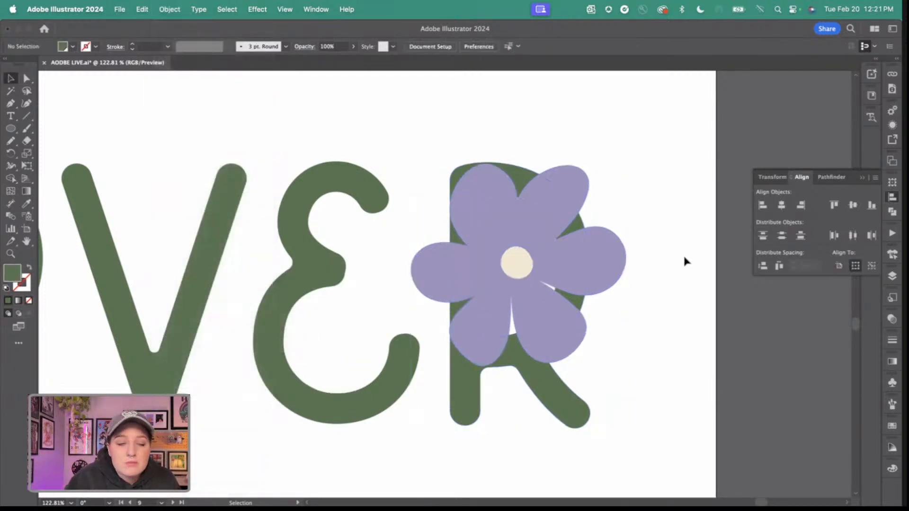
Enlarge the purple flower slightly and shift it up and to the left over the R.
{"action": "left_click_drag", "start_coordinate": [519, 262], "coordinate": [516, 263]}
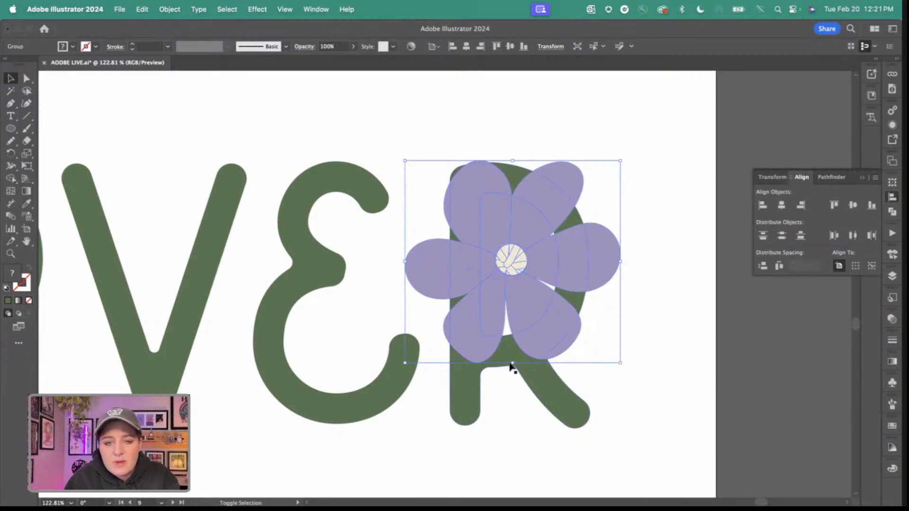
{"action": "left_click_drag", "start_coordinate": [512, 363], "coordinate": [511, 372]}
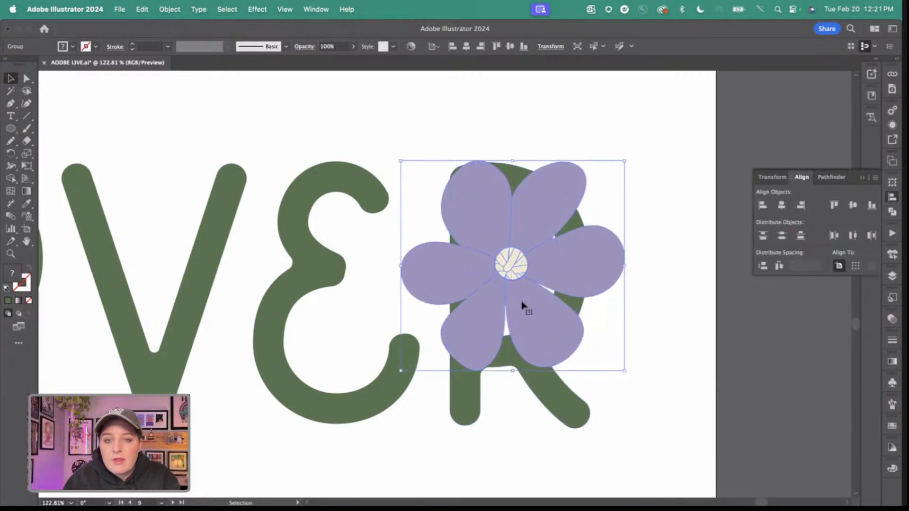
{"action": "left_click_drag", "start_coordinate": [512, 268], "coordinate": [505, 262]}
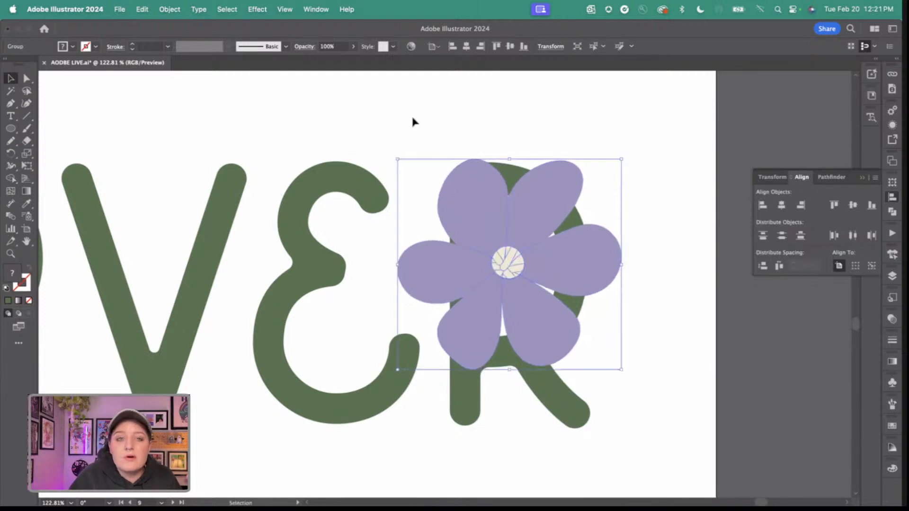
Intertwine the enlarged flower with the R, bringing the R's stem in front of the left petals.
{"action": "left_click", "coordinate": [469, 141]}
{"action": "left_click_drag", "start_coordinate": [469, 140], "coordinate": [557, 440]}
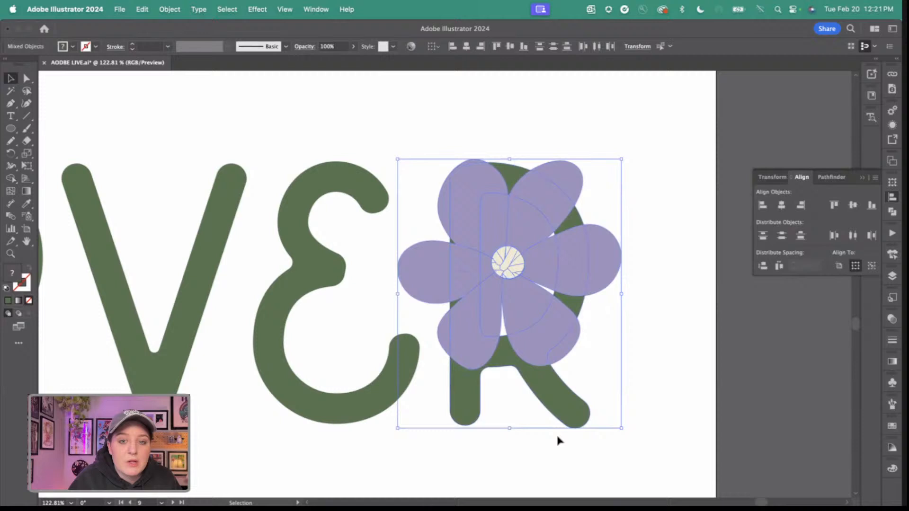
{"action": "left_click", "coordinate": [169, 6]}
{"action": "mouse_move", "coordinate": [227, 322]}
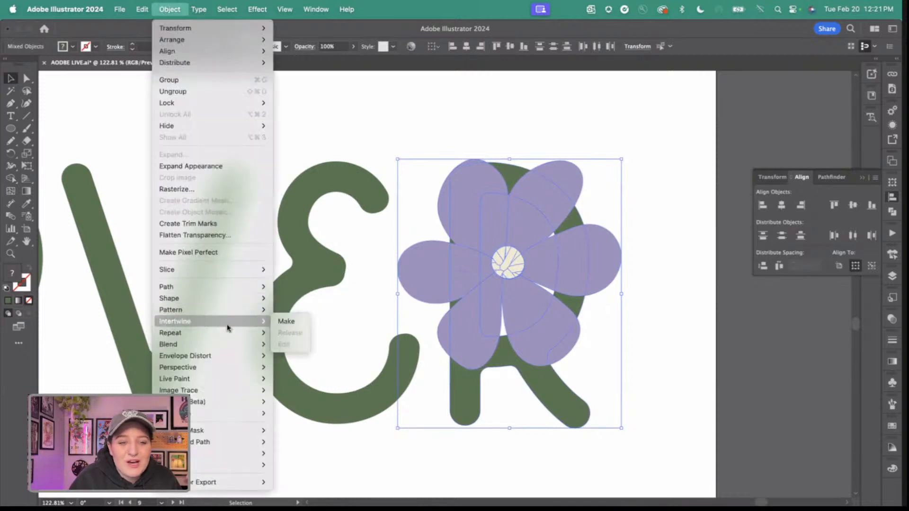
{"action": "left_click", "coordinate": [276, 324]}
{"action": "left_click", "coordinate": [490, 189]}
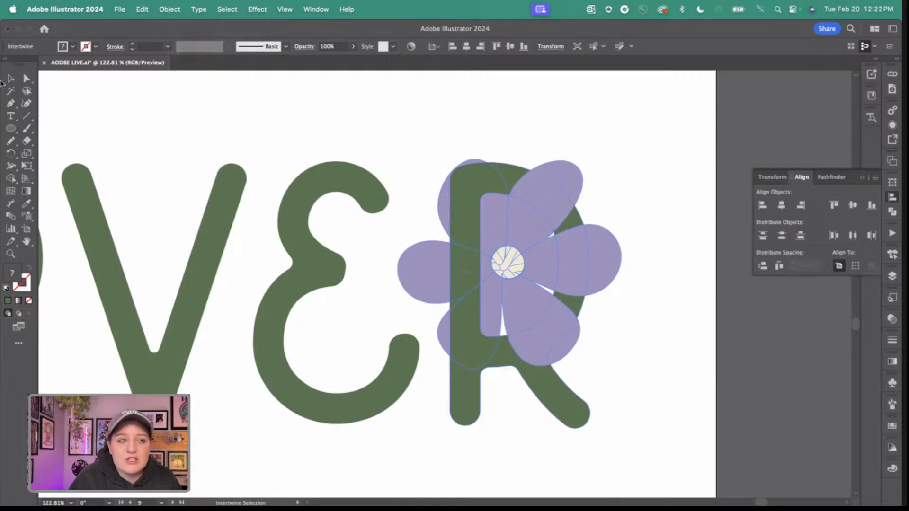
{"action": "left_click", "coordinate": [11, 78]}
{"action": "left_click", "coordinate": [455, 143]}
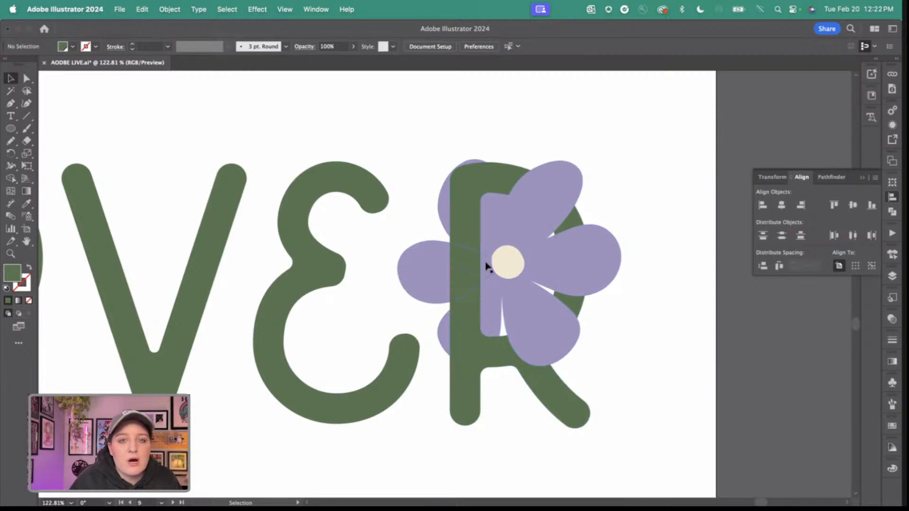
Edit the existing Intertwine and return the flower's left petals to the front of the R's stem.
{"action": "left_click", "coordinate": [562, 361]}
{"action": "left_click", "coordinate": [171, 7]}
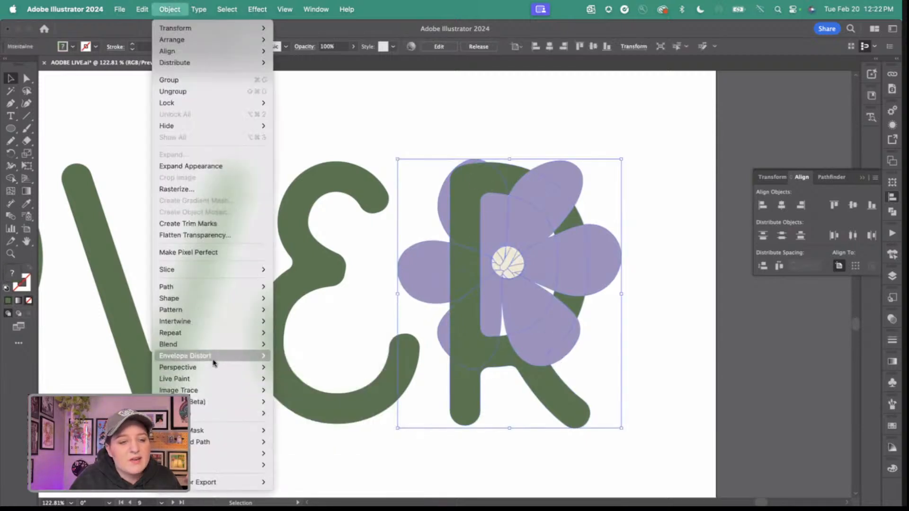
{"action": "mouse_move", "coordinate": [280, 321]}
{"action": "left_click", "coordinate": [284, 345]}
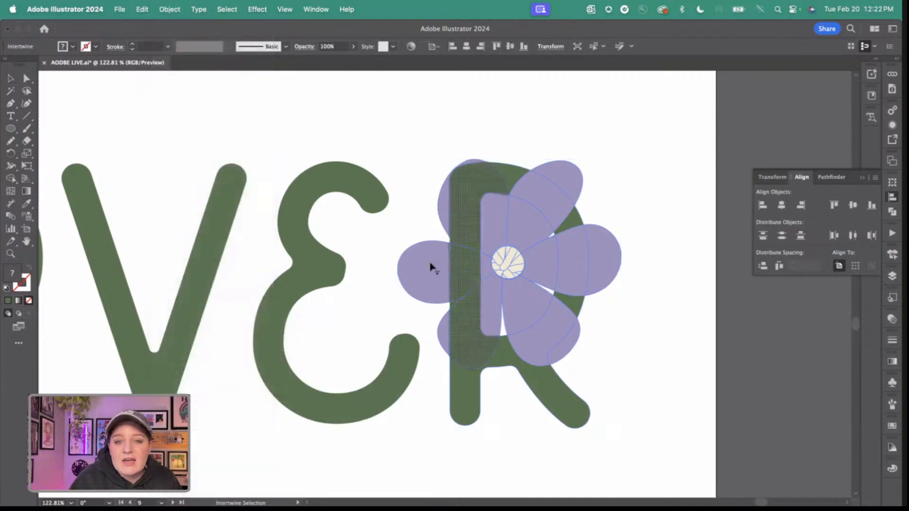
{"action": "left_click", "coordinate": [479, 187]}
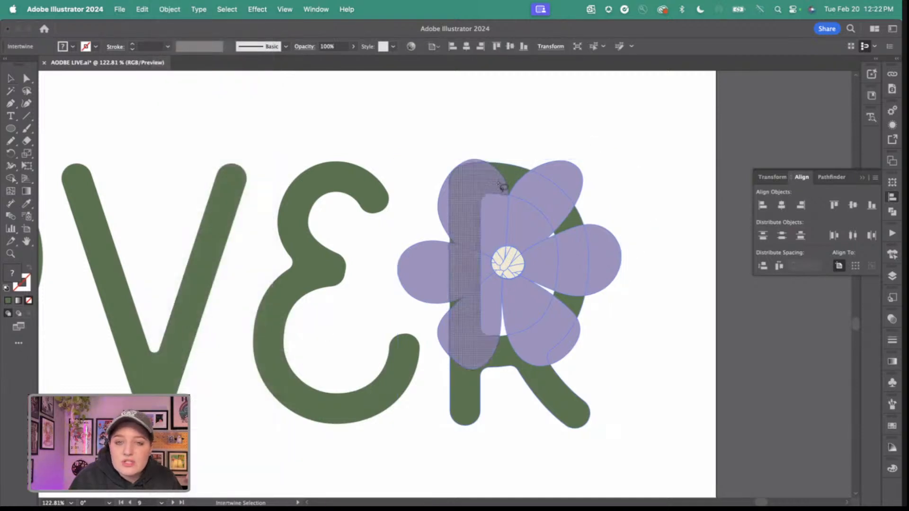
Weave the flower's three right-hand petals behind the R's bowl and finish the Intertwine edit.
{"action": "left_click", "coordinate": [544, 210]}
{"action": "left_click", "coordinate": [573, 256]}
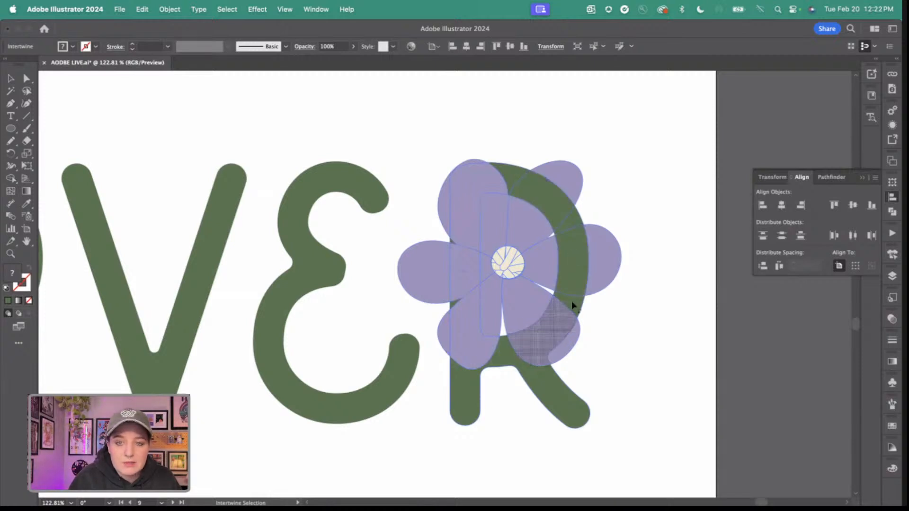
{"action": "left_click", "coordinate": [552, 344]}
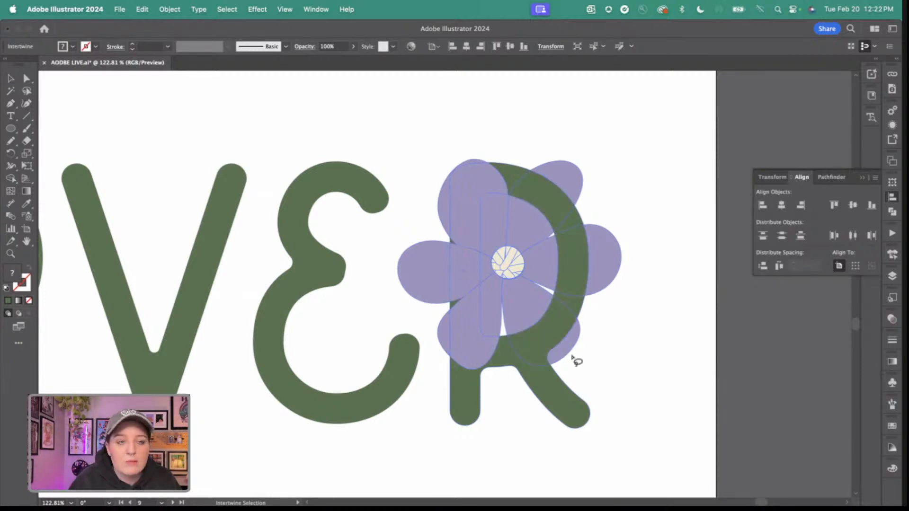
{"action": "key", "text": "v"}
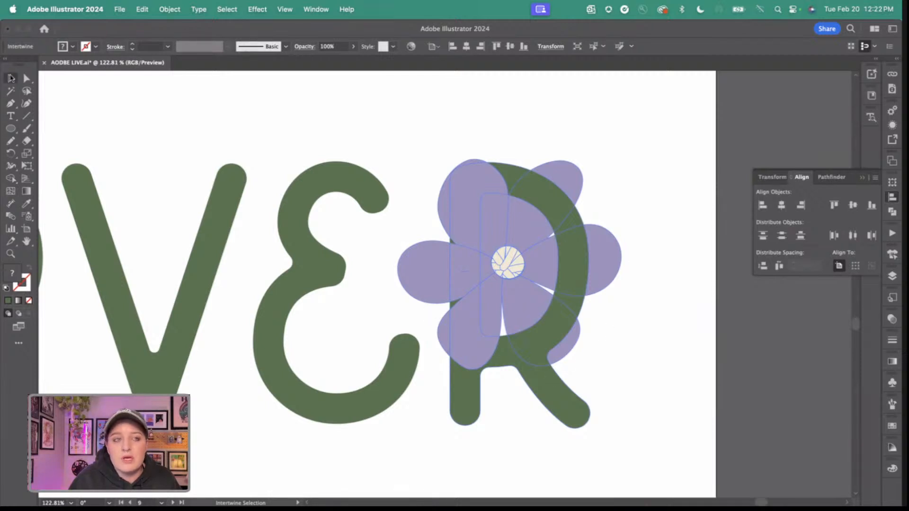
{"action": "left_click", "coordinate": [413, 117]}
Move the second ADOBE LIVE text line slightly lower on the ENVELOPE DISTORT artboard.
{"action": "scroll", "coordinate": [426, 301], "scroll_direction": "down", "scroll_amount": 5}
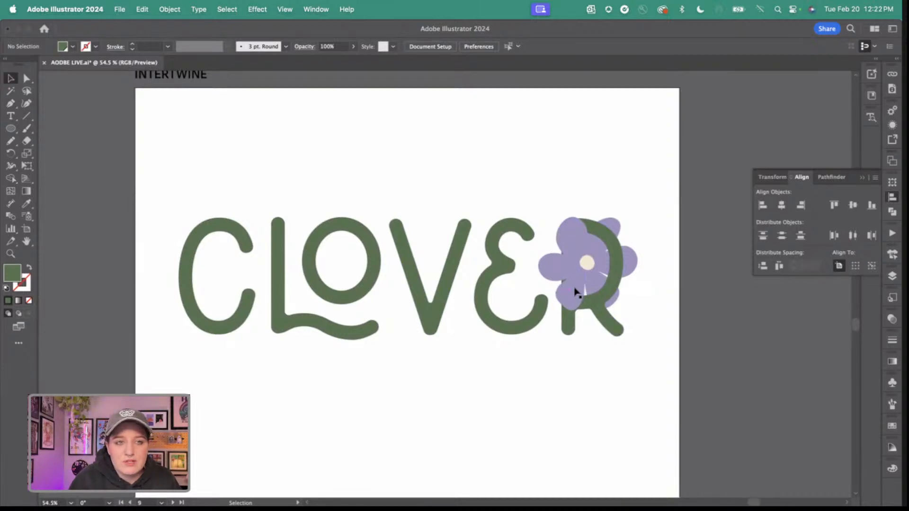
{"action": "scroll", "coordinate": [575, 289], "scroll_direction": "down", "scroll_amount": 2}
{"action": "scroll", "coordinate": [575, 289], "scroll_direction": "left", "scroll_amount": 20}
{"action": "scroll", "coordinate": [575, 289], "scroll_direction": "down", "scroll_amount": 10}
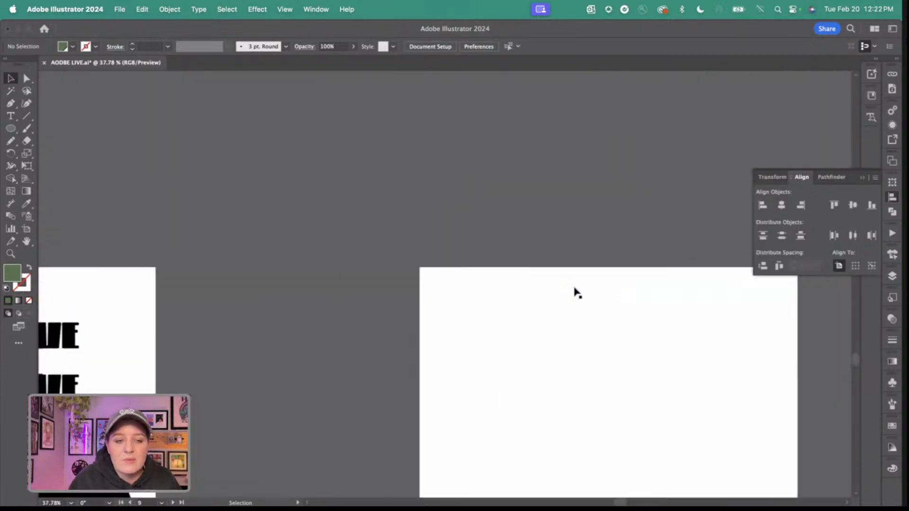
{"action": "scroll", "coordinate": [574, 289], "scroll_direction": "left", "scroll_amount": 20}
{"action": "scroll", "coordinate": [575, 289], "scroll_direction": "down", "scroll_amount": 7}
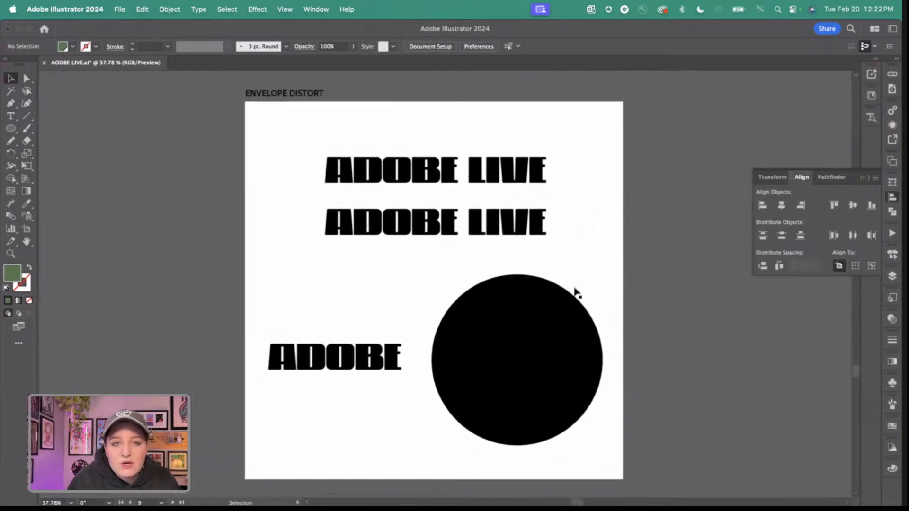
{"action": "scroll", "coordinate": [575, 289], "scroll_direction": "up", "scroll_amount": 1}
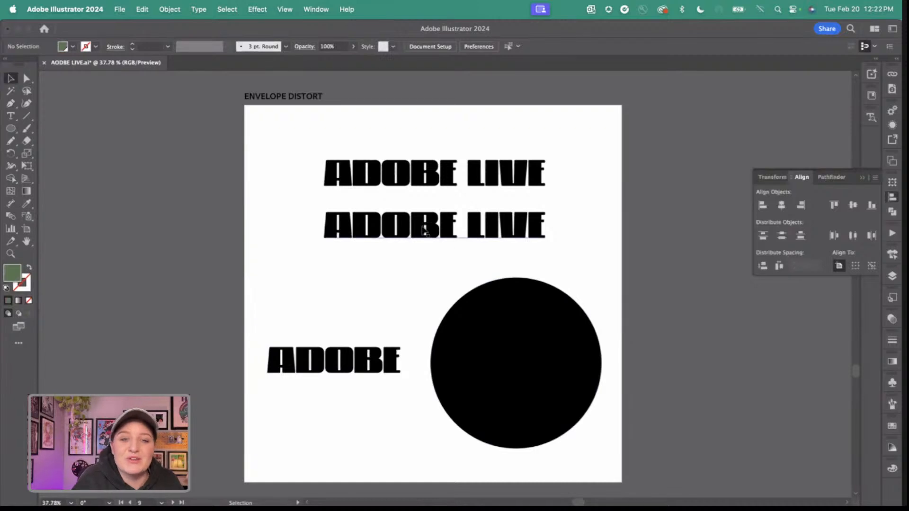
{"action": "left_click_drag", "start_coordinate": [424, 229], "coordinate": [425, 246]}
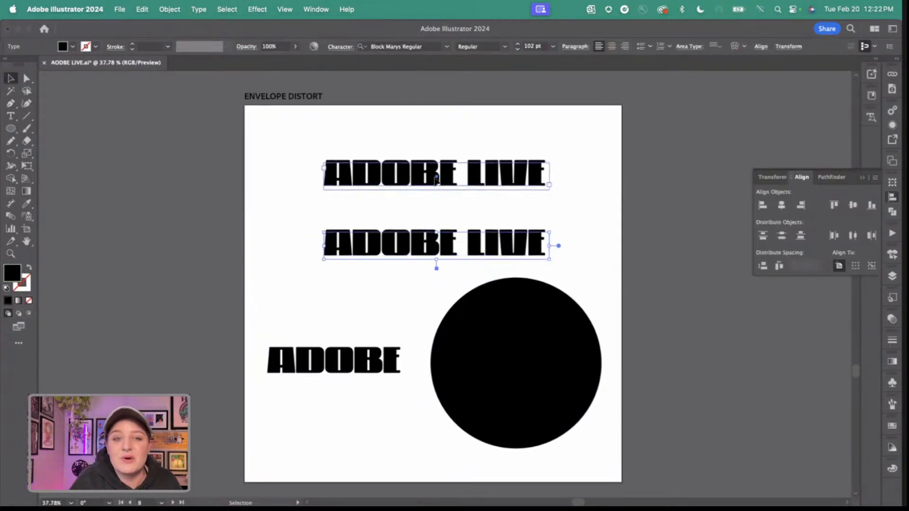
Start an Envelope Distort with Warp on the upper ADOBE LIVE text line.
{"action": "left_click", "coordinate": [415, 184]}
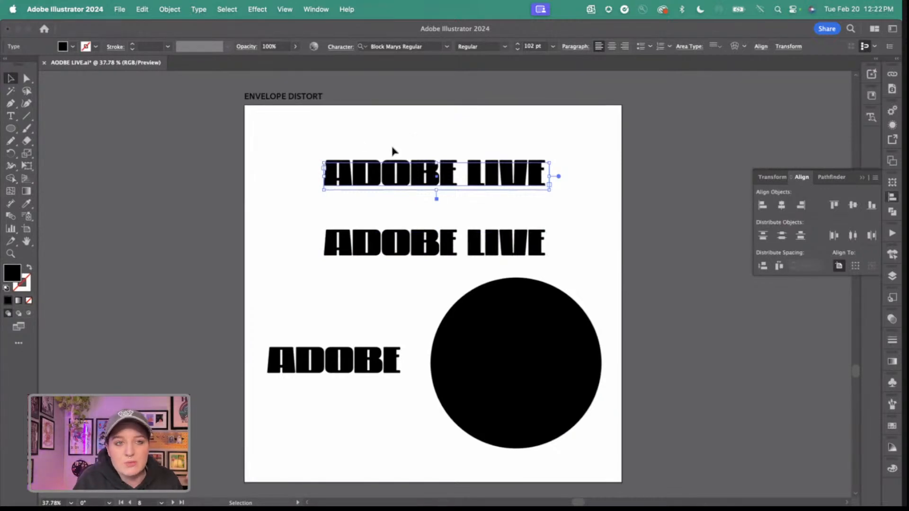
{"action": "left_click", "coordinate": [171, 9]}
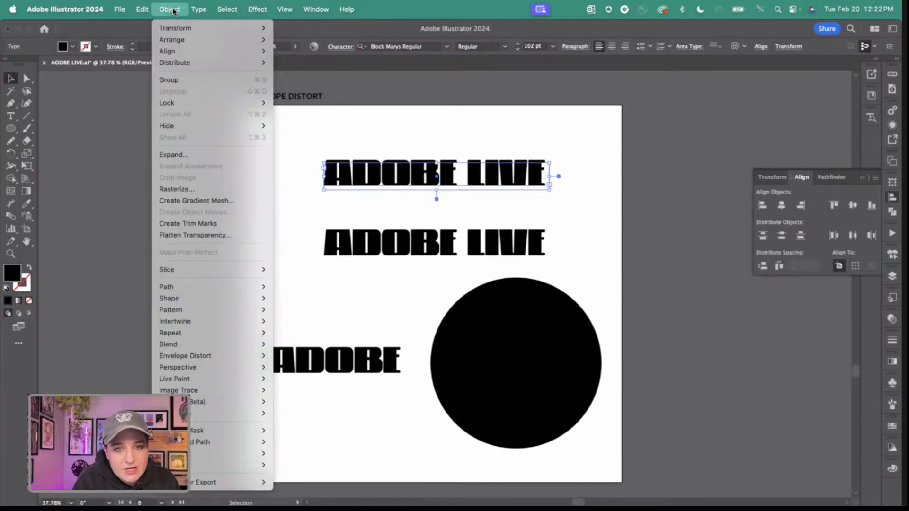
{"action": "mouse_move", "coordinate": [203, 356]}
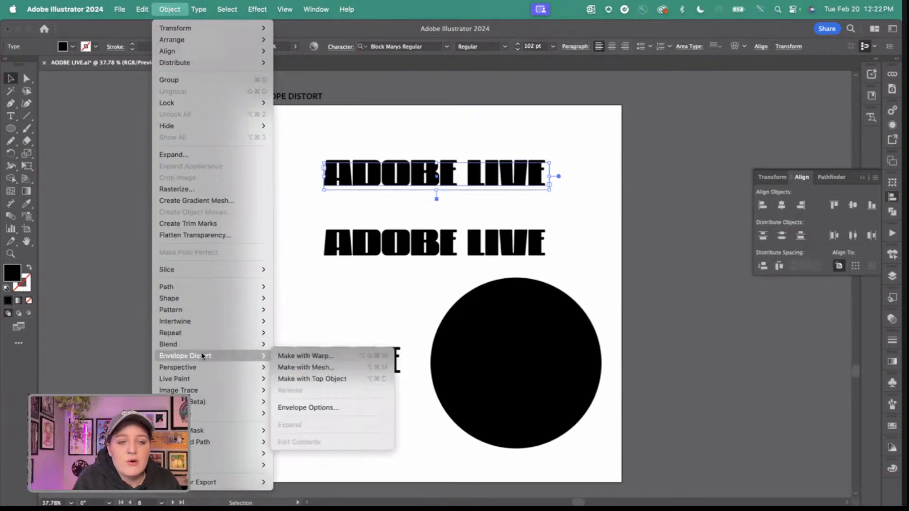
{"action": "left_click", "coordinate": [312, 356]}
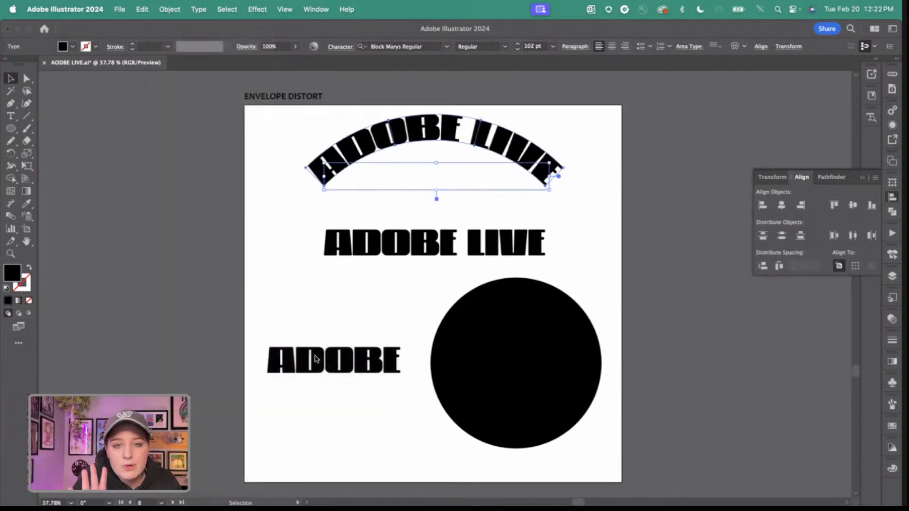
{"action": "left_click_drag", "start_coordinate": [627, 82], "coordinate": [663, 83]}
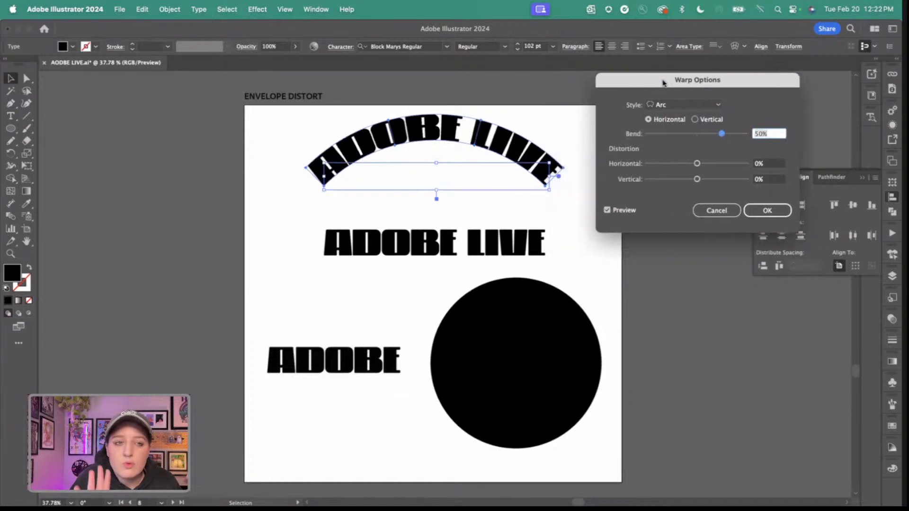
Try the Arch, Arc Lower, Arc and Bulge warp styles on the upper ADOBE LIVE text.
{"action": "left_click", "coordinate": [677, 104]}
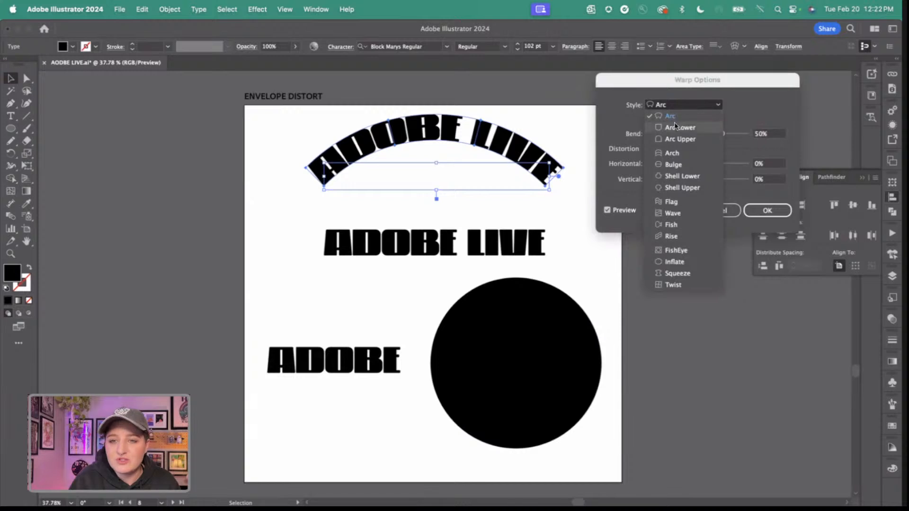
{"action": "left_click", "coordinate": [673, 114]}
{"action": "left_click", "coordinate": [676, 106]}
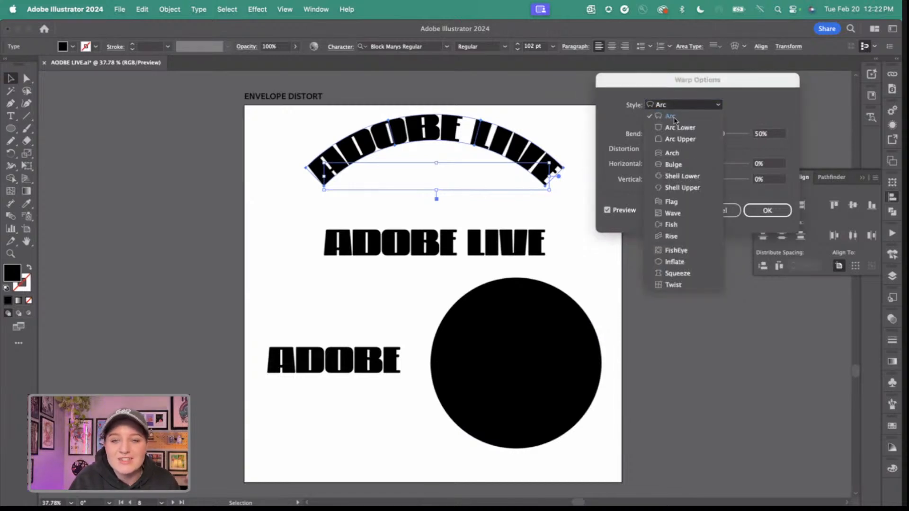
{"action": "left_click", "coordinate": [675, 155]}
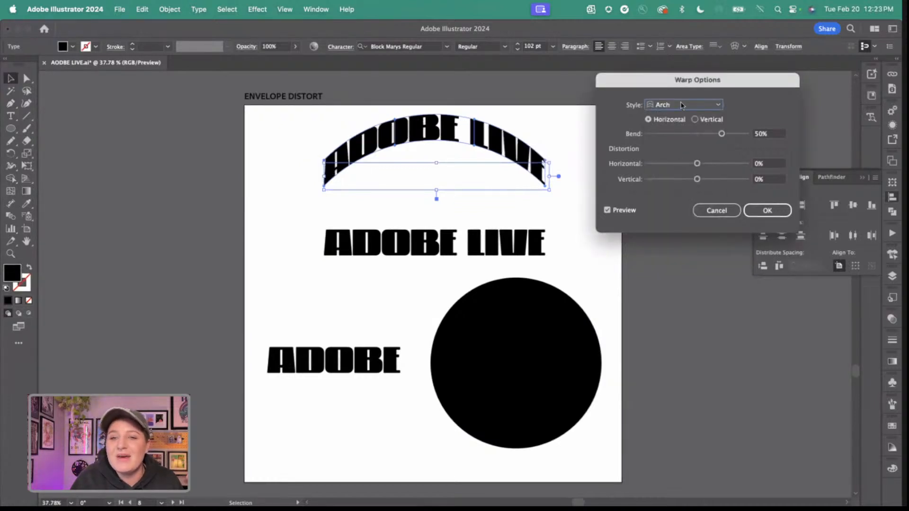
{"action": "left_click", "coordinate": [682, 105]}
{"action": "left_click", "coordinate": [672, 127]}
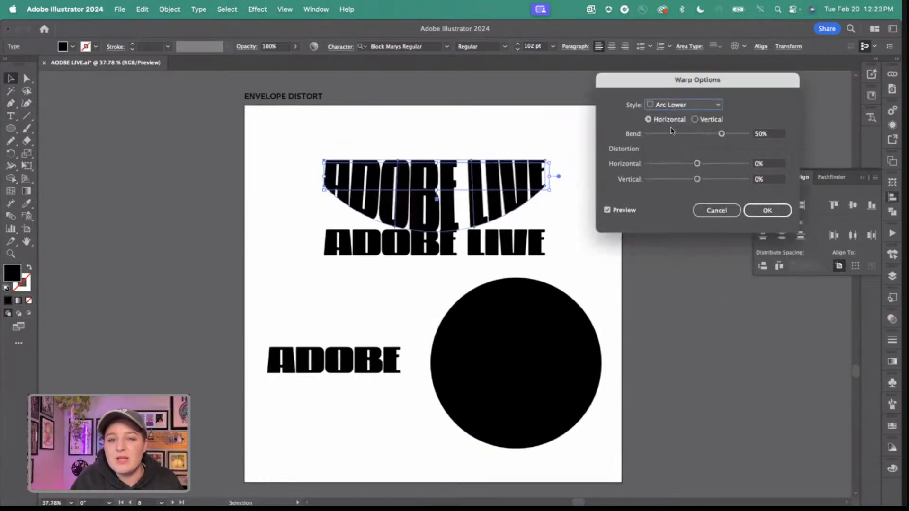
{"action": "left_click", "coordinate": [673, 106]}
{"action": "left_click", "coordinate": [674, 111]}
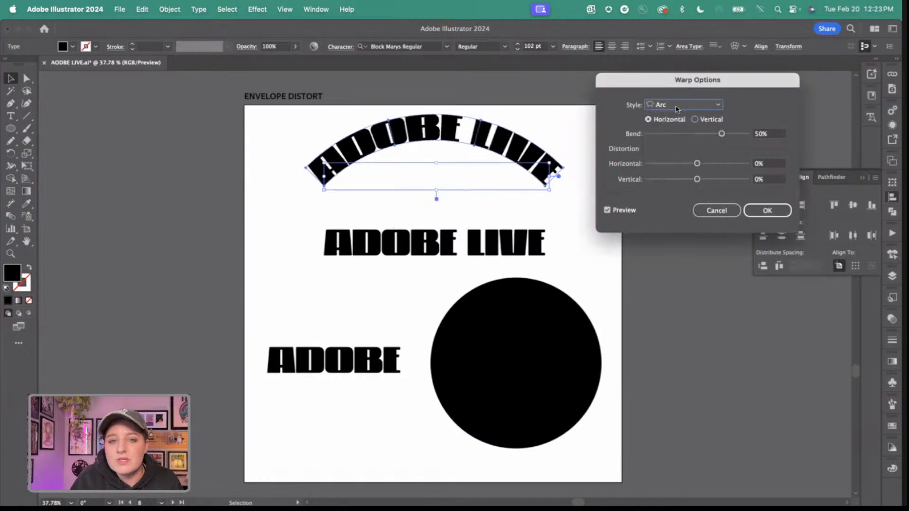
{"action": "left_click", "coordinate": [678, 105]}
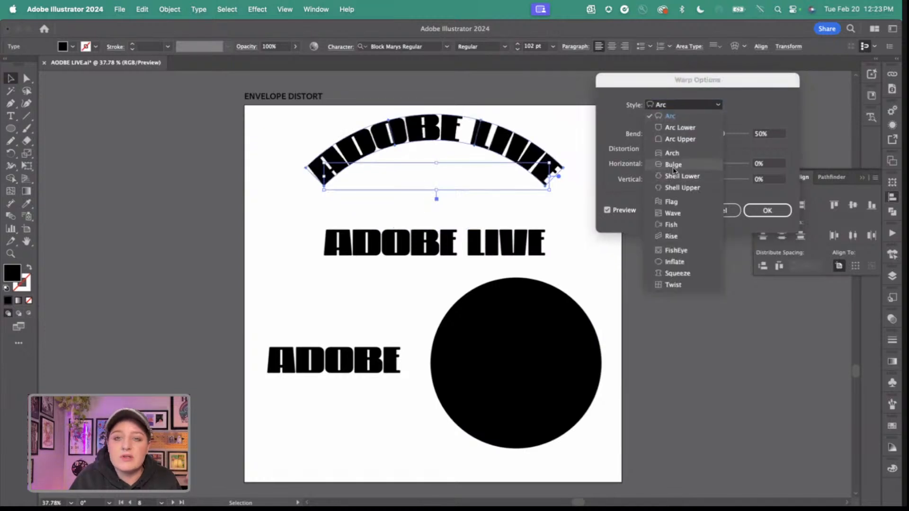
{"action": "left_click", "coordinate": [675, 166]}
{"action": "left_click", "coordinate": [674, 106]}
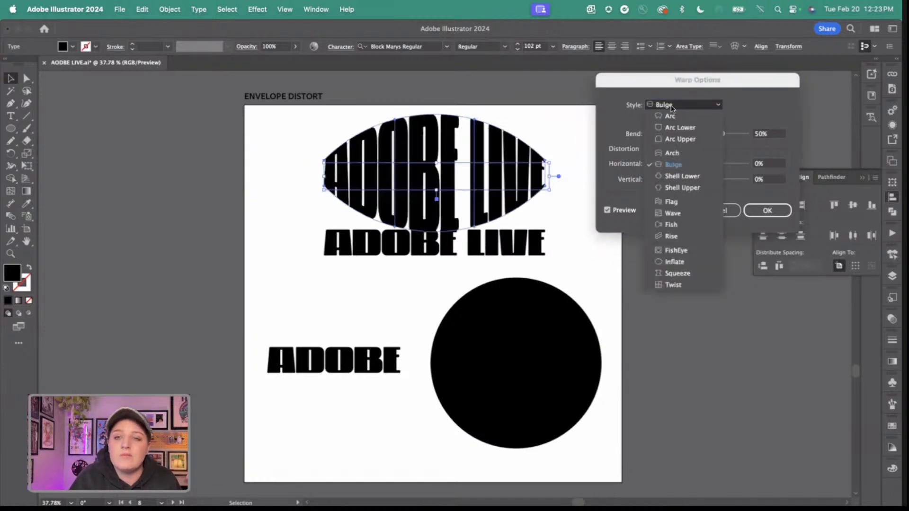
{"action": "left_click", "coordinate": [677, 152]}
Apply the Arc warp to the upper ADOBE LIVE text with 40% bend and 3% horizontal distortion.
{"action": "left_click", "coordinate": [678, 108]}
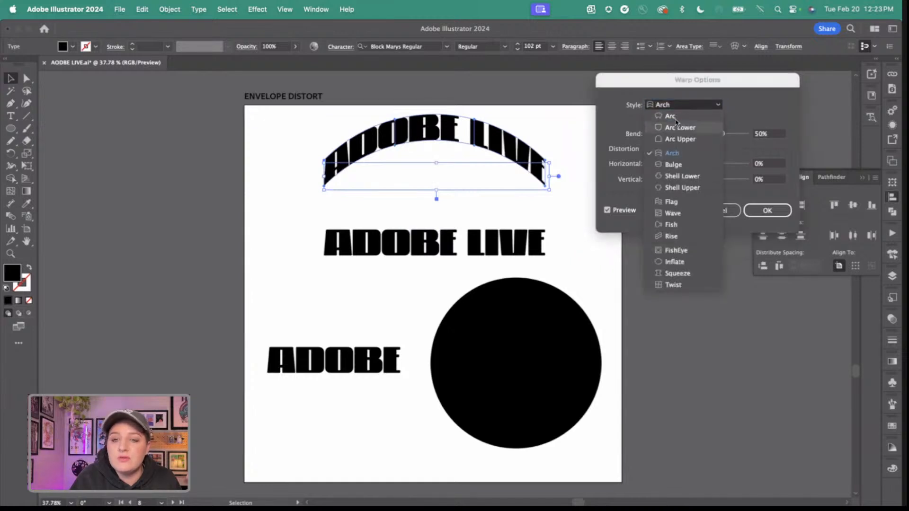
{"action": "left_click", "coordinate": [670, 114]}
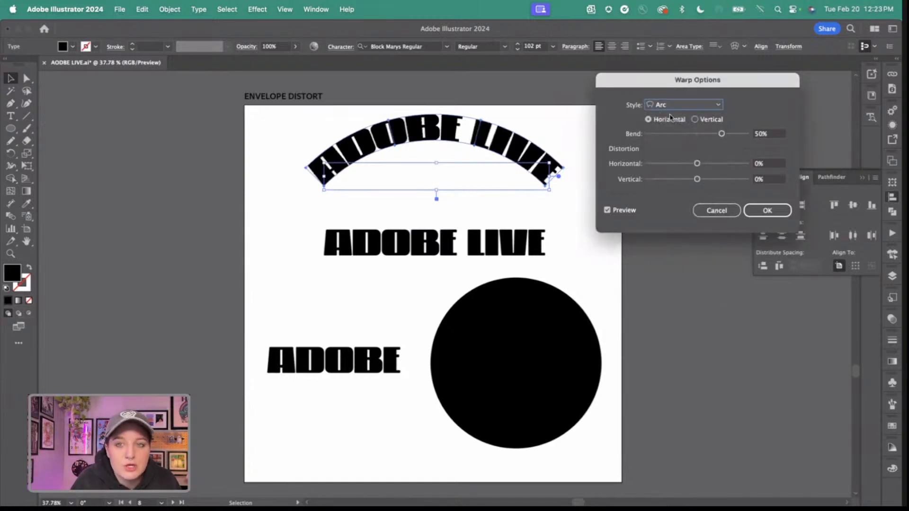
{"action": "left_click_drag", "start_coordinate": [722, 133], "coordinate": [699, 165]}
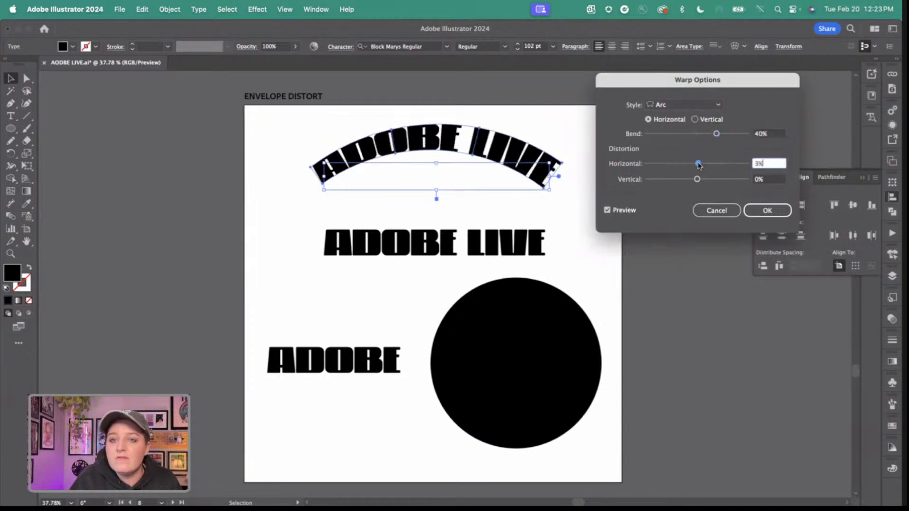
{"action": "left_click", "coordinate": [767, 211]}
Apply an envelope mesh with 4 rows and 4 columns to the second ADOBE LIVE line.
{"action": "left_click", "coordinate": [395, 251]}
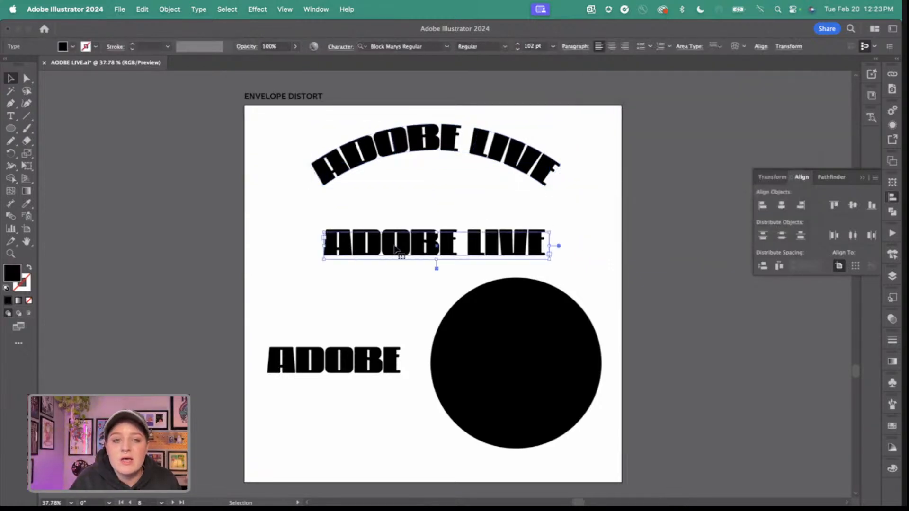
{"action": "left_click", "coordinate": [171, 9]}
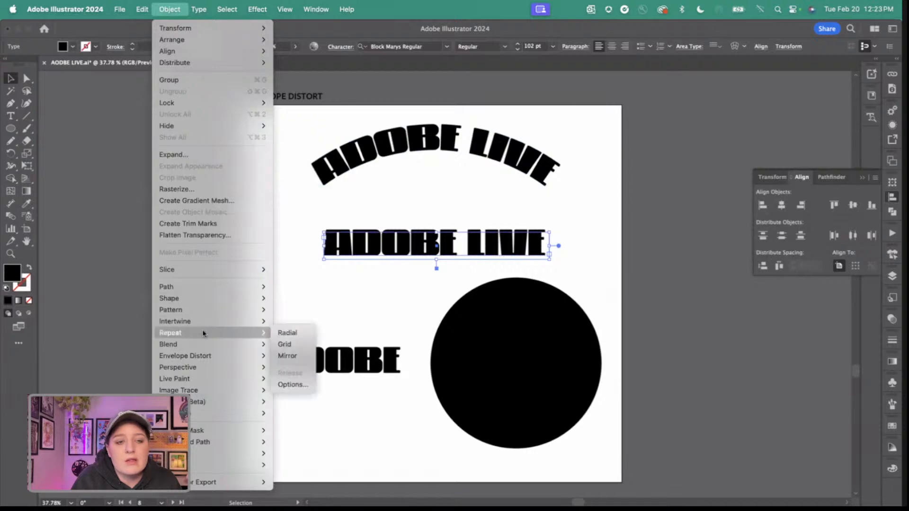
{"action": "left_click", "coordinate": [337, 363]}
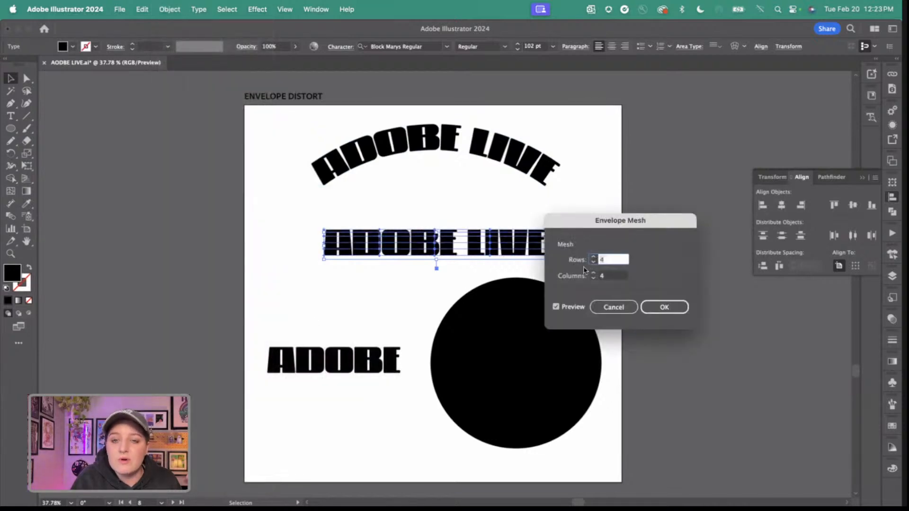
{"action": "left_click", "coordinate": [664, 307]}
Stretch the second ADOBE LIVE line upward by raising the envelope mesh's top points slightly.
{"action": "scroll", "coordinate": [464, 218], "scroll_direction": "up", "scroll_amount": 2}
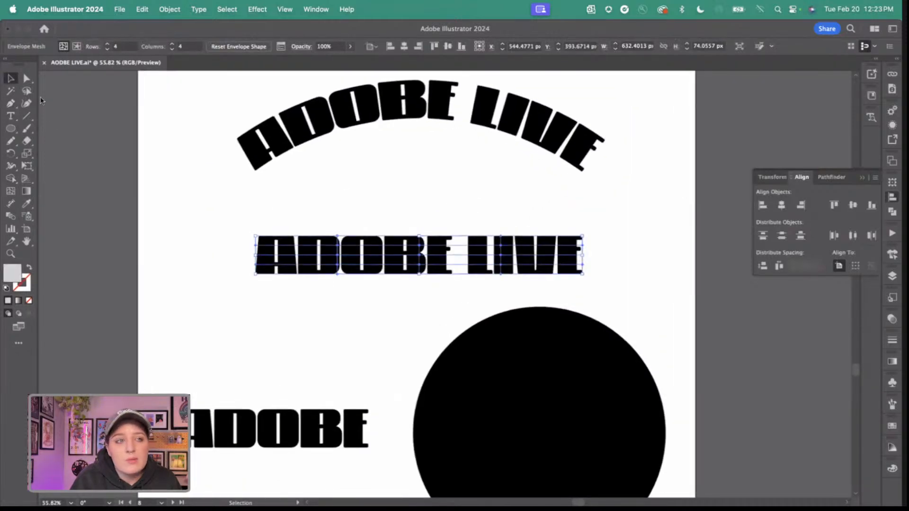
{"action": "left_click", "coordinate": [27, 78]}
{"action": "left_click_drag", "start_coordinate": [242, 222], "coordinate": [604, 249]}
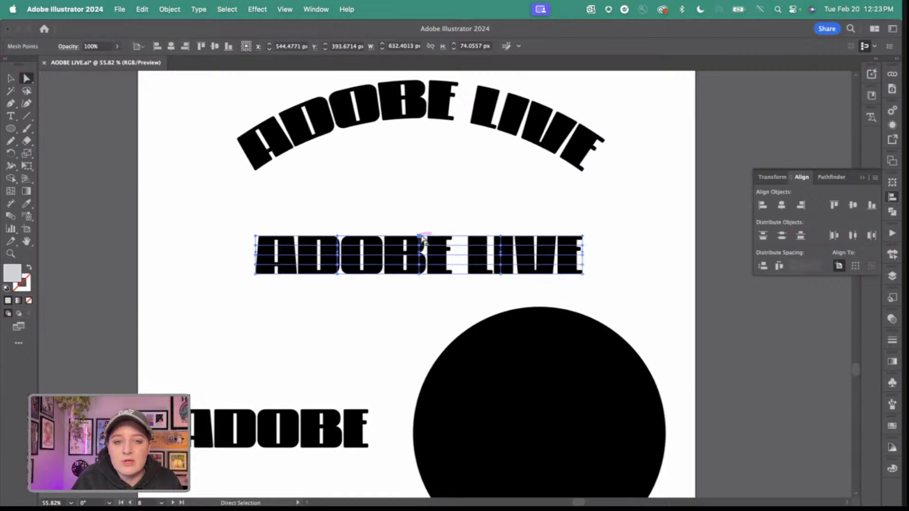
{"action": "mouse_move", "coordinate": [419, 237]}
{"action": "left_mouse_down"}
{"action": "mouse_move", "coordinate": [421, 199]}
{"action": "mouse_move", "coordinate": [421, 220]}
{"action": "mouse_move", "coordinate": [421, 205]}
{"action": "mouse_move", "coordinate": [432, 222]}
{"action": "mouse_move", "coordinate": [452, 219]}
{"action": "mouse_move", "coordinate": [386, 224]}
{"action": "mouse_move", "coordinate": [448, 226]}
{"action": "mouse_move", "coordinate": [398, 230]}
{"action": "mouse_move", "coordinate": [398, 209]}
{"action": "mouse_move", "coordinate": [402, 231]}
{"action": "mouse_move", "coordinate": [417, 229]}
{"action": "left_mouse_up"}
{"action": "left_click", "coordinate": [420, 203]}
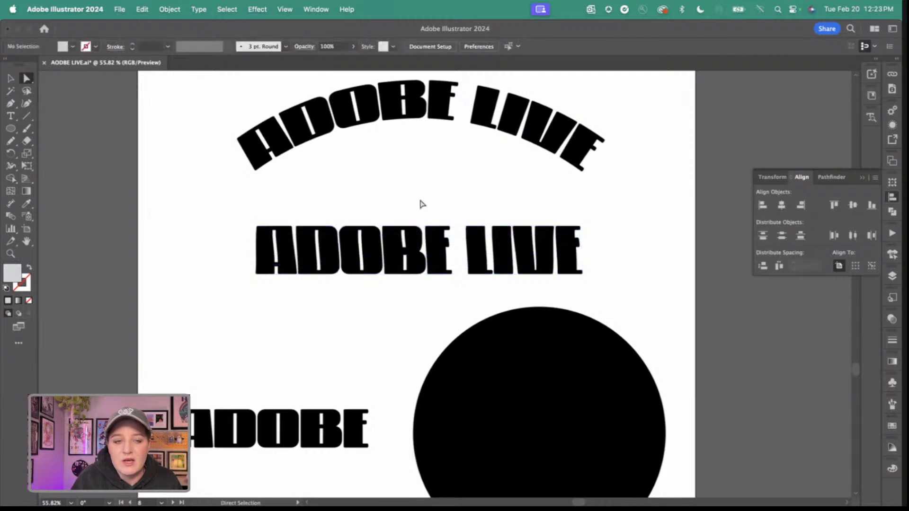
Shift the black circle slightly left and move the word ADOBE behind it.
{"action": "key", "text": "super+0"}
{"action": "left_click", "coordinate": [10, 78]}
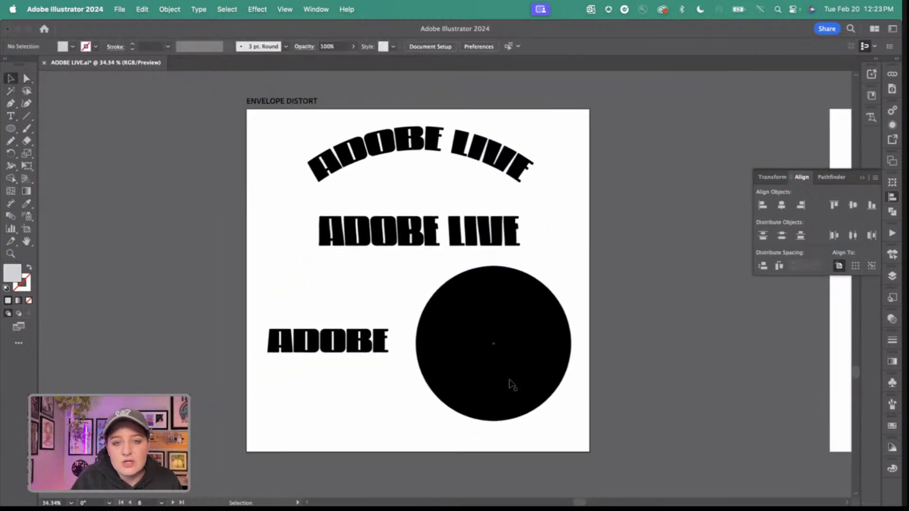
{"action": "left_click_drag", "start_coordinate": [511, 380], "coordinate": [490, 381]}
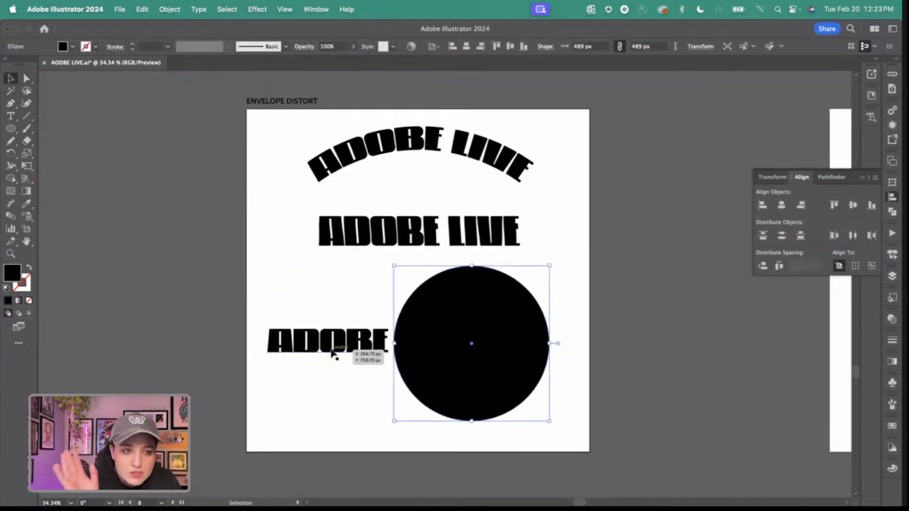
{"action": "left_click_drag", "start_coordinate": [332, 353], "coordinate": [476, 360]}
Centre the circle and the word ADOBE on each other, and move the pair below the middle of the text lines.
{"action": "left_click", "coordinate": [362, 305]}
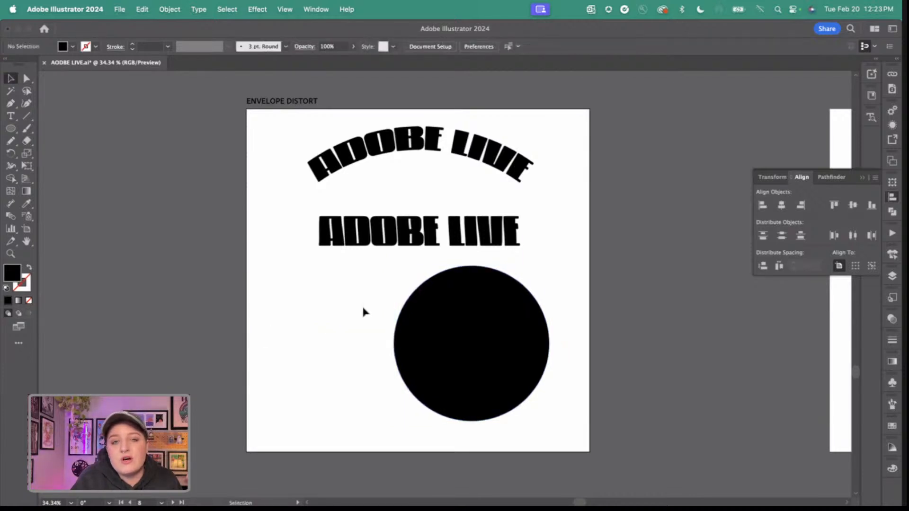
{"action": "left_click_drag", "start_coordinate": [362, 305], "coordinate": [509, 418]}
{"action": "left_click", "coordinate": [781, 205]}
{"action": "left_click", "coordinate": [853, 205]}
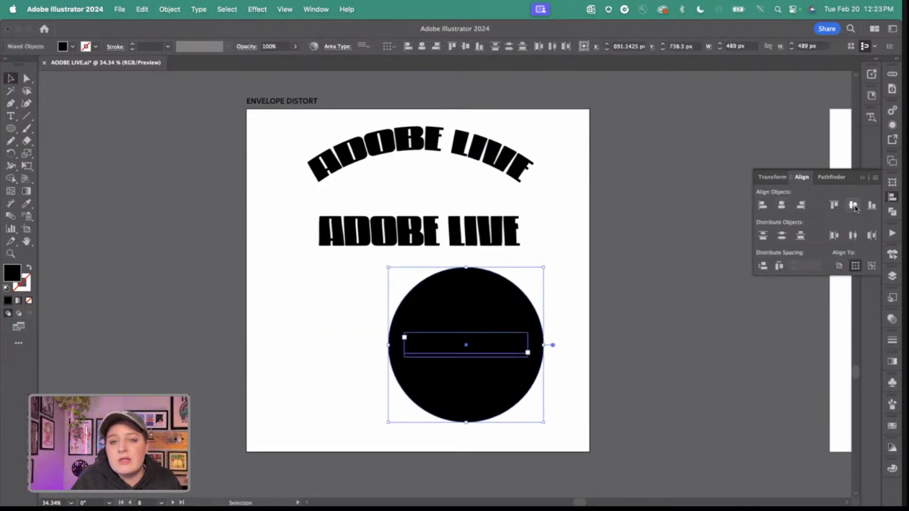
{"action": "left_click_drag", "start_coordinate": [479, 300], "coordinate": [436, 299]}
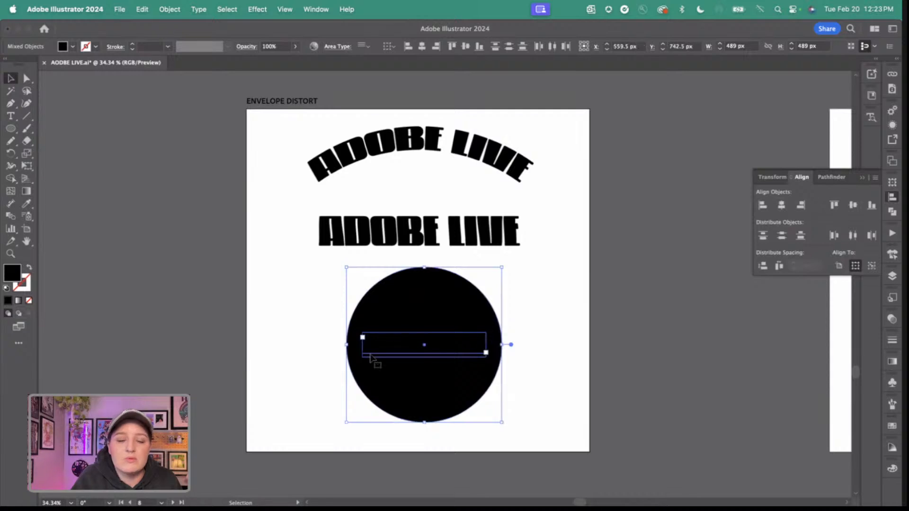
Distort the word ADOBE into the circle using Envelope Distort with Top Object.
{"action": "left_click", "coordinate": [177, 8]}
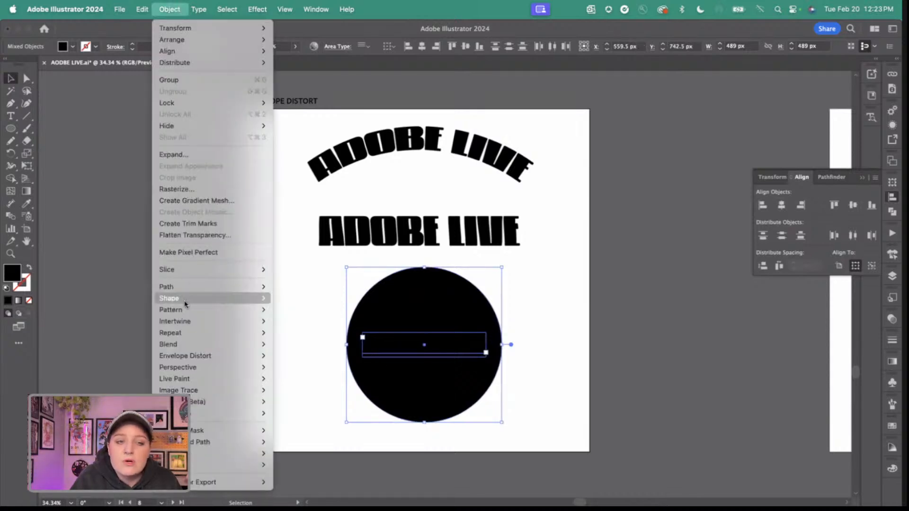
{"action": "mouse_move", "coordinate": [181, 360]}
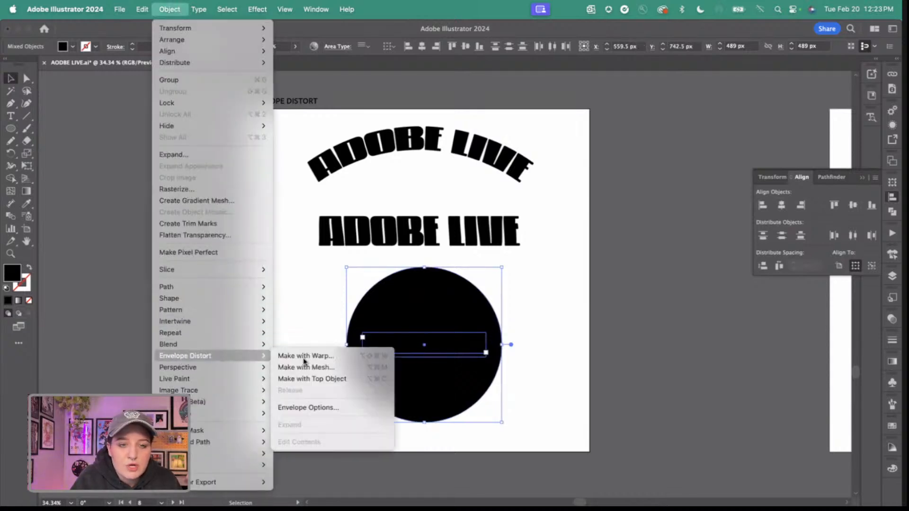
{"action": "left_click", "coordinate": [323, 379]}
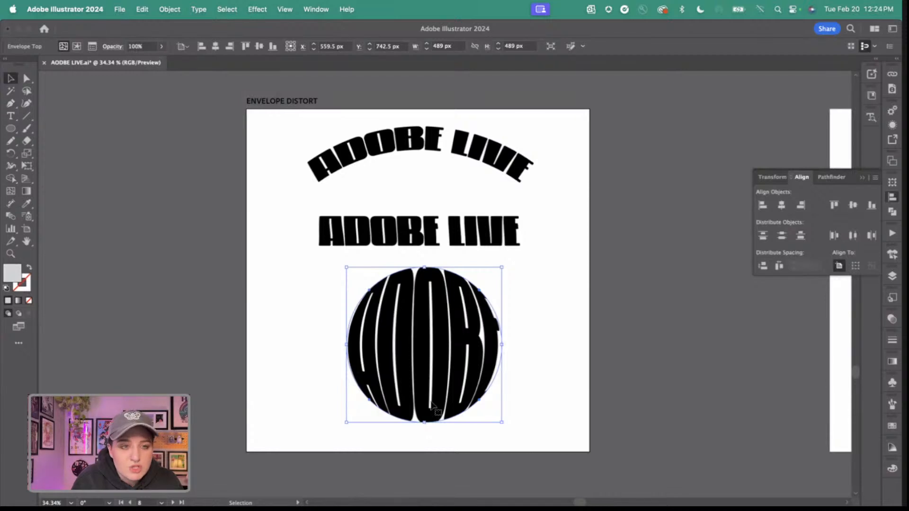
{"action": "left_click", "coordinate": [542, 355]}
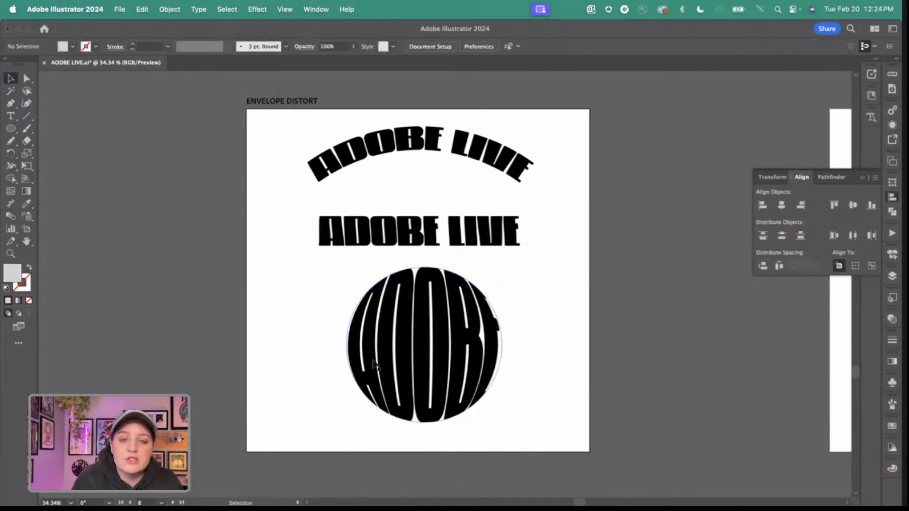
Scale the circular ADOBE envelope down to 380 px and move both ADOBE LIVE lines lower on the artboard.
{"action": "left_click", "coordinate": [441, 367]}
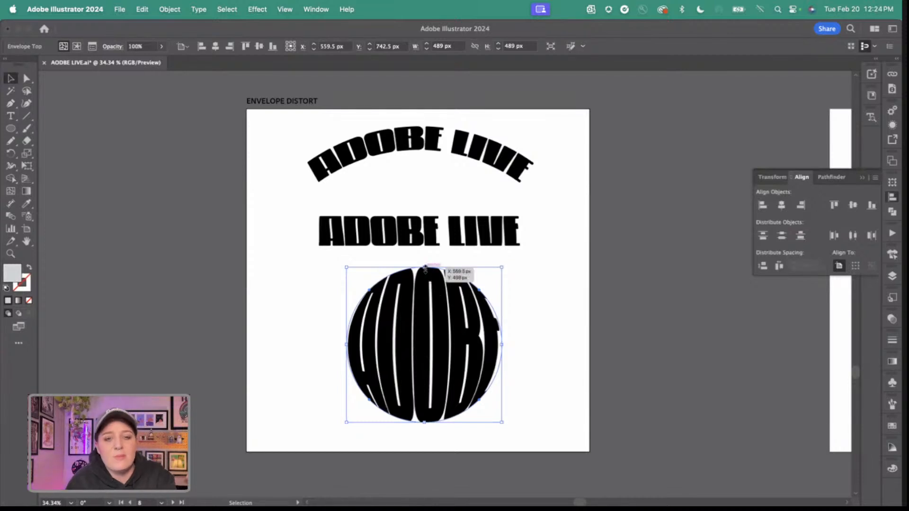
{"action": "left_click_drag", "start_coordinate": [425, 268], "coordinate": [425, 303]}
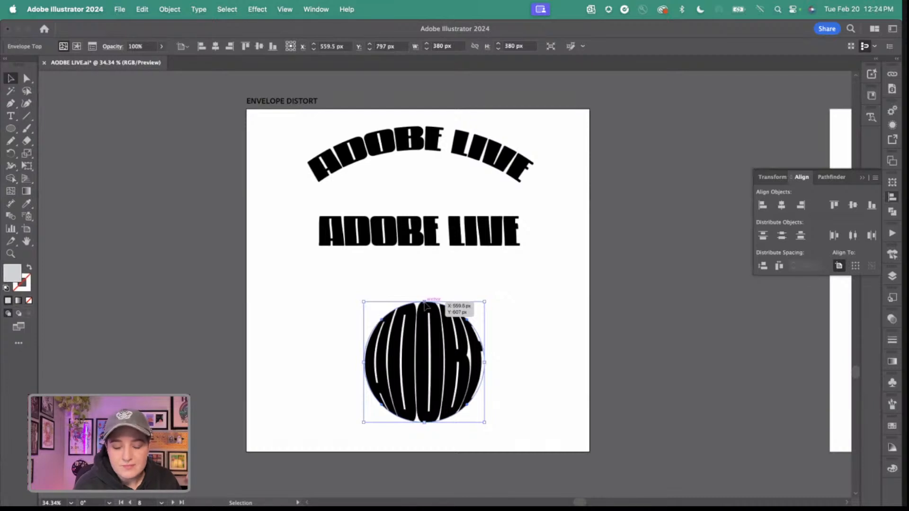
{"action": "left_click", "coordinate": [362, 225]}
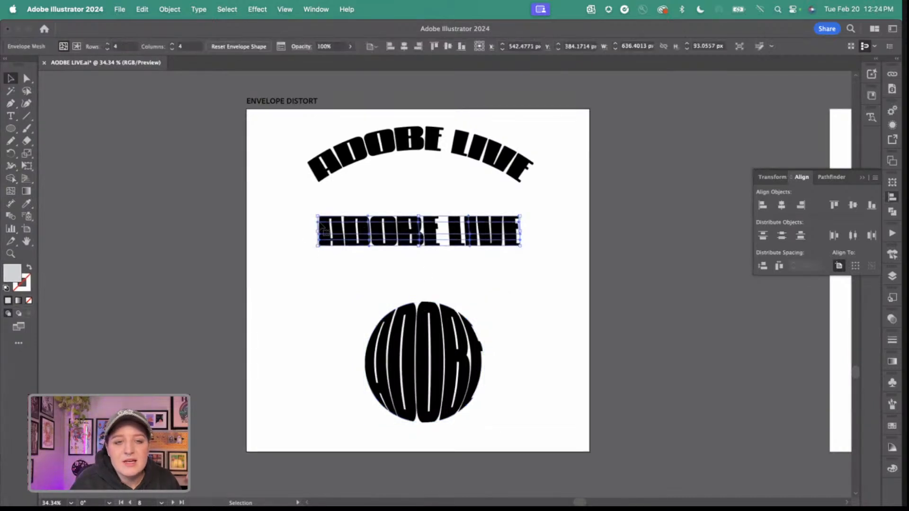
{"action": "left_click_drag", "start_coordinate": [324, 229], "coordinate": [319, 256]}
{"action": "left_click_drag", "start_coordinate": [433, 133], "coordinate": [433, 151]}
{"action": "left_click", "coordinate": [182, 11]}
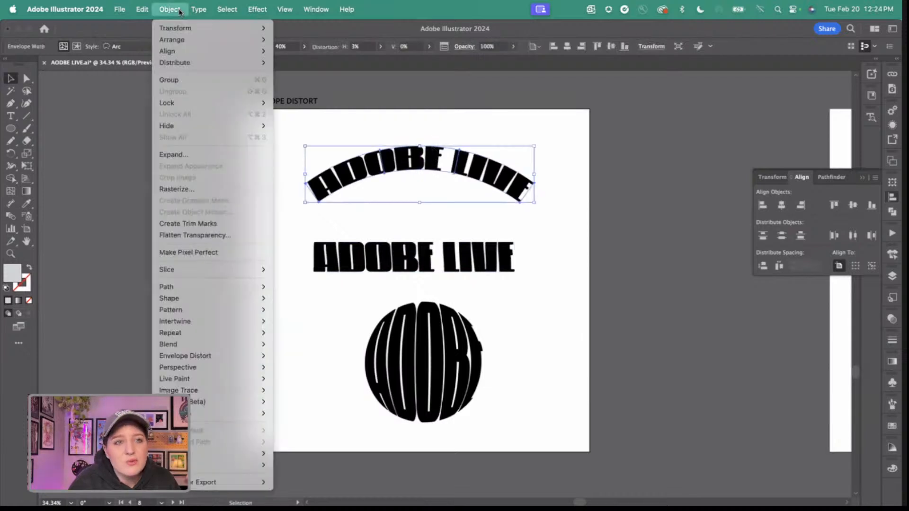
{"action": "mouse_move", "coordinate": [223, 306]}
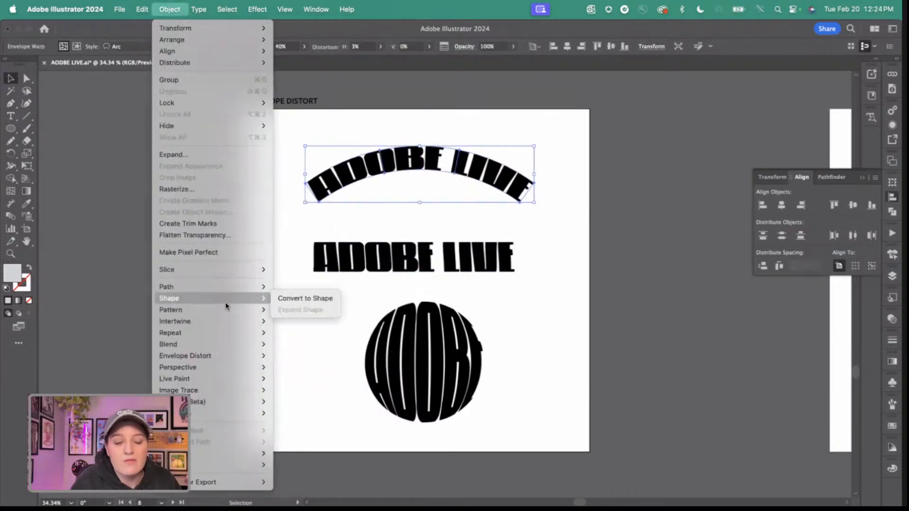
{"action": "left_click", "coordinate": [291, 313]}
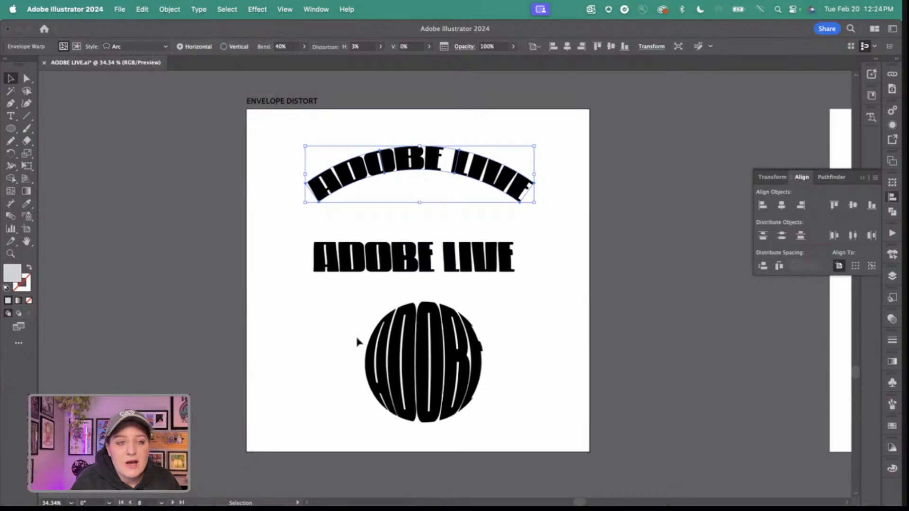